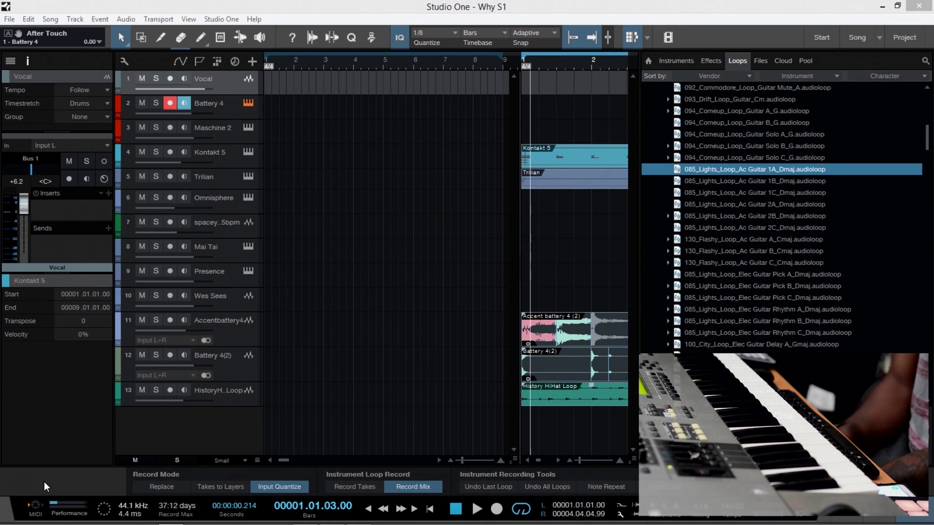
Step: Hide the scratch pad beside the arrangement and select the Battery 4, Kontakt 5, Trilian and Omnisphere tracks in turn
left_click(631, 38)
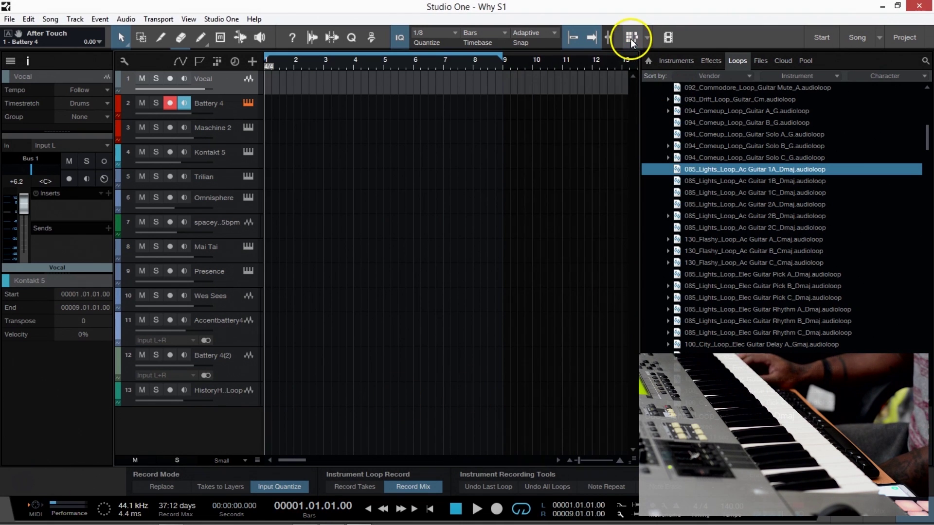
left_click(231, 110)
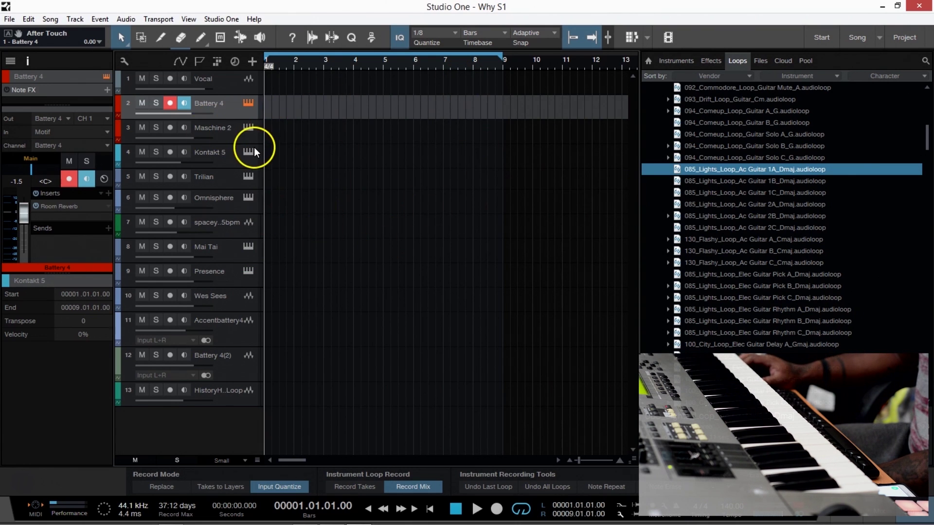
left_click(229, 145)
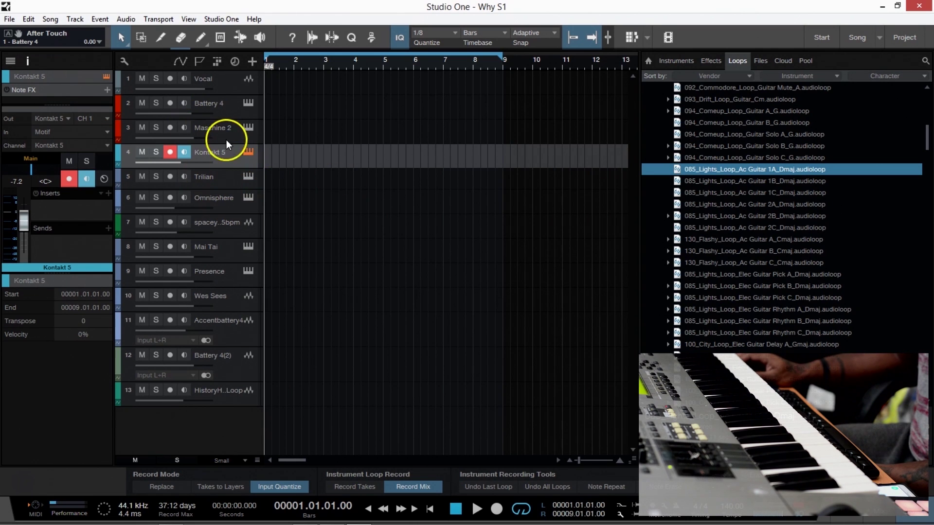
left_click(222, 173)
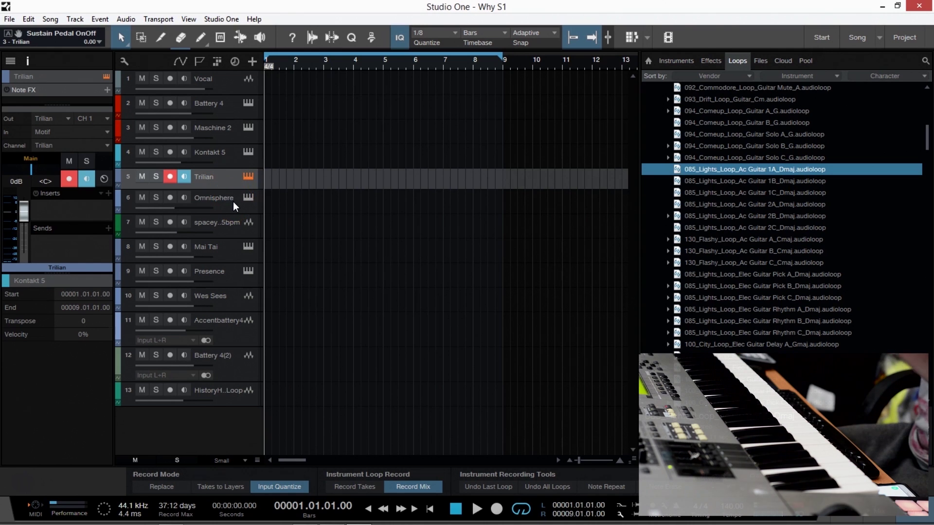
left_click(243, 210)
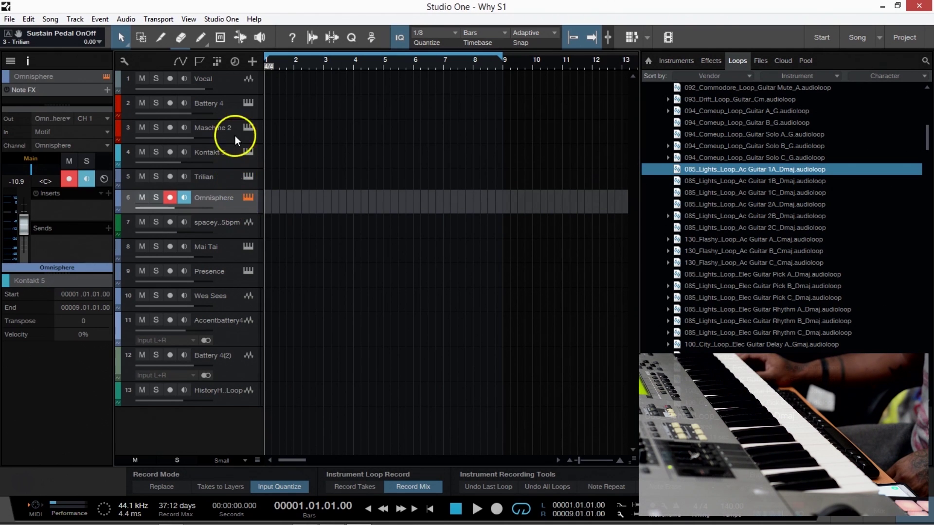
Step: Look through the list of available virtual instruments down to Omnisphere and Presence
left_click(687, 61)
scroll(718, 196, "down", 10)
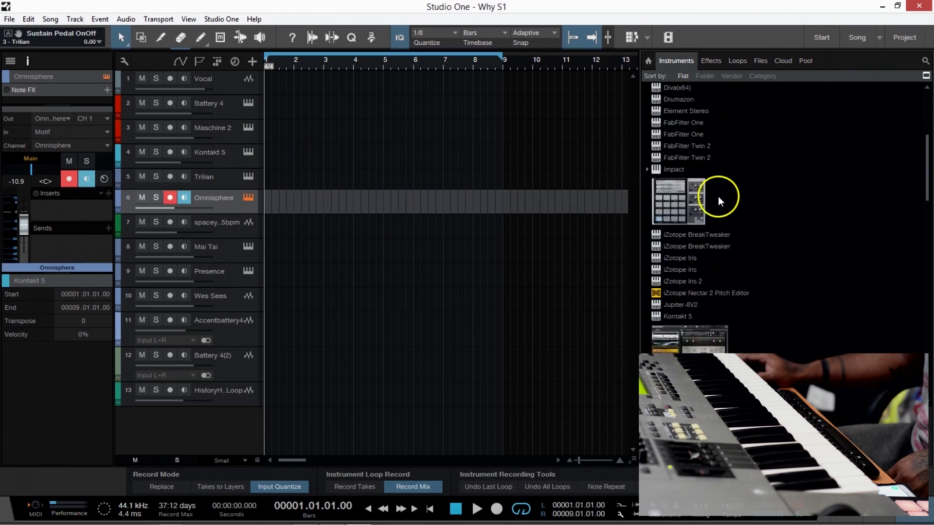
scroll(716, 196, "down", 3)
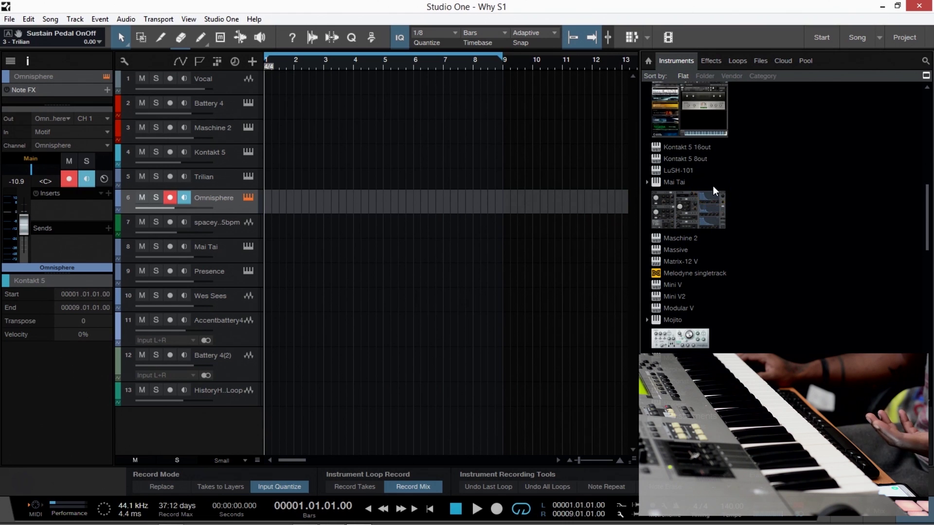
scroll(713, 186, "down", 1)
scroll(713, 185, "down", 4)
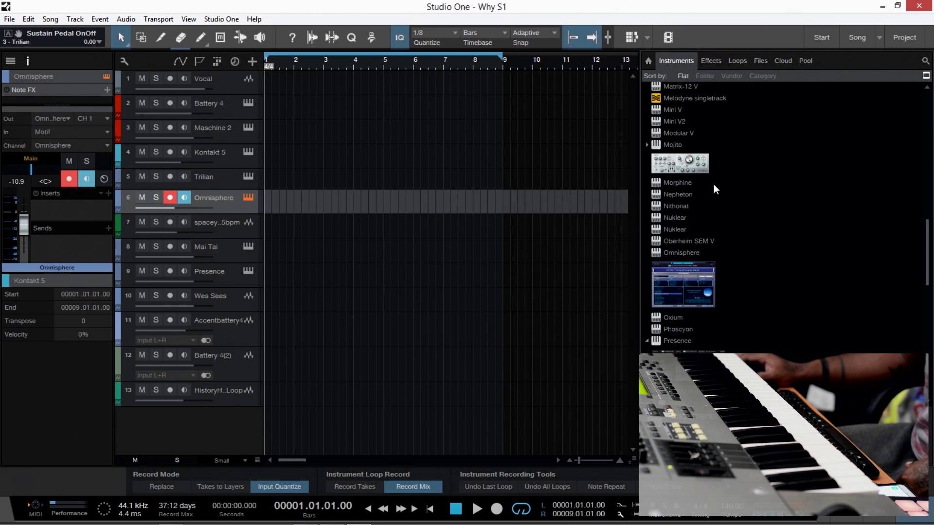
scroll(713, 190, "down", 1)
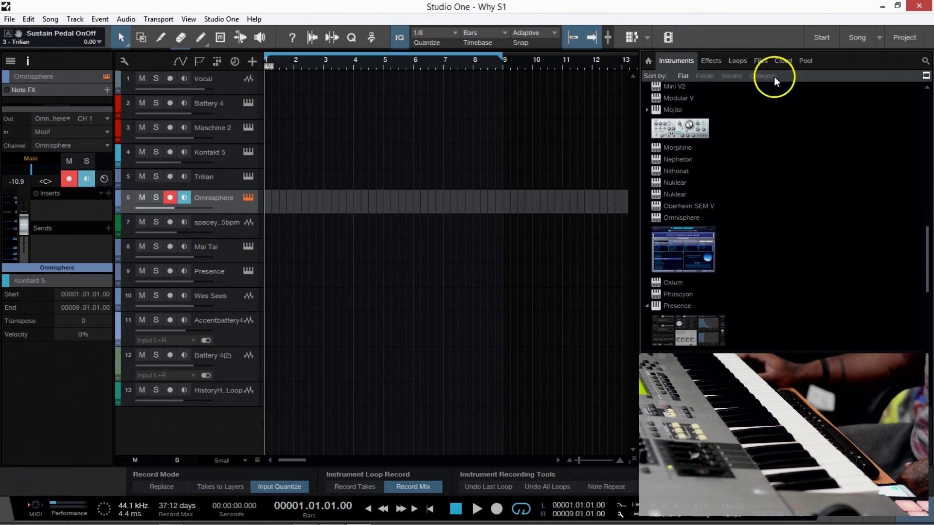
Step: Move the track selection from Omnisphere up to Battery 4
key("Up")
key("Up")
key("Up")
key("Up")
Step: Look through the browser's instruments, effects, loops, files, cloud and pool content
left_click(711, 60)
left_click(682, 60)
left_click(711, 60)
left_click(737, 60)
left_click(760, 60)
left_click(783, 60)
left_click(805, 60)
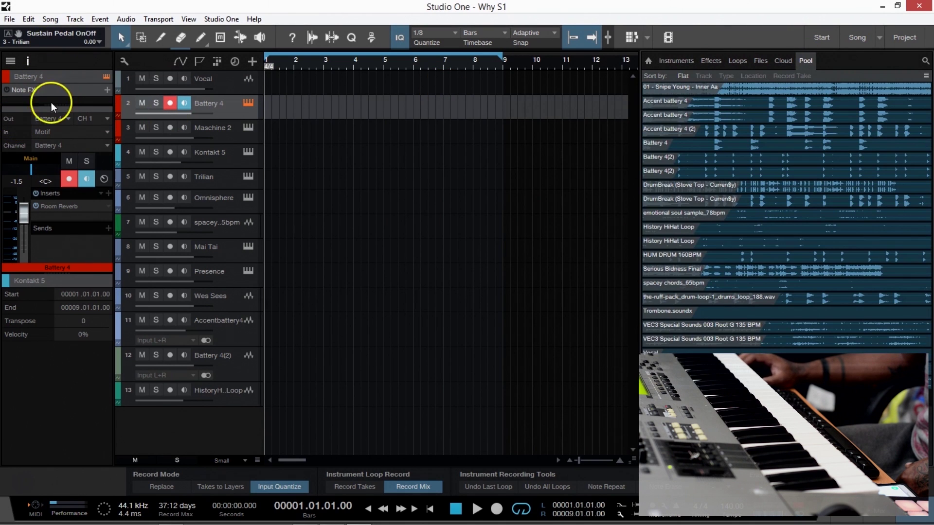
left_click(676, 60)
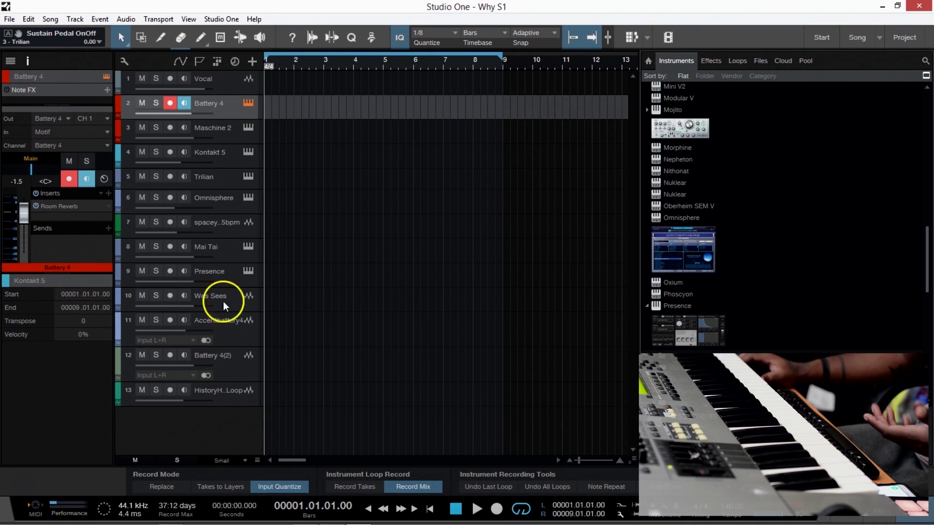
left_click(708, 60)
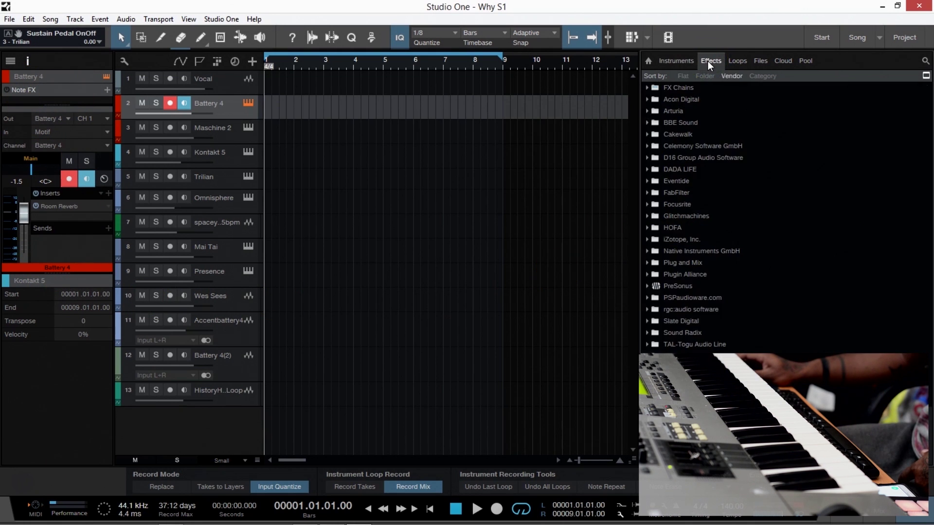
left_click(734, 60)
left_click(690, 60)
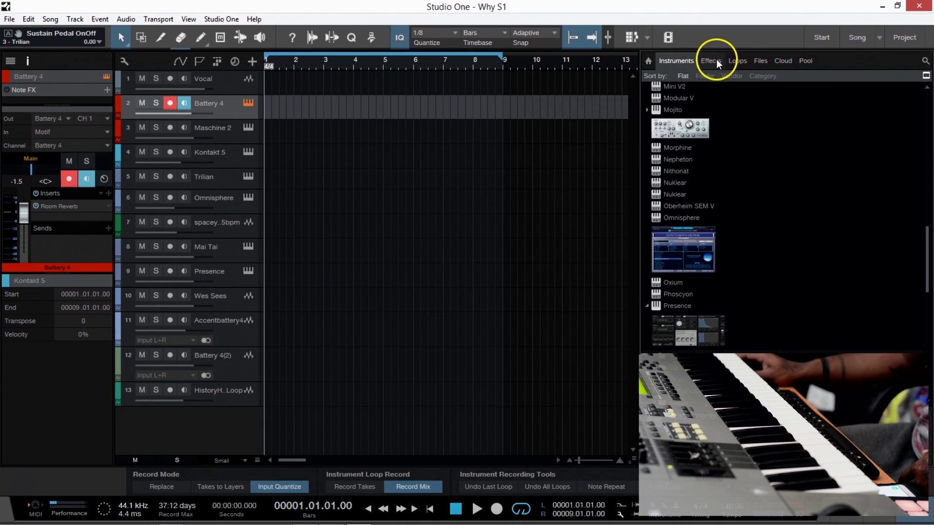
Step: Show the loop library and collapse the Guitar folder under PreSonus, keeping the PreSonus folder expanded
left_click(713, 60)
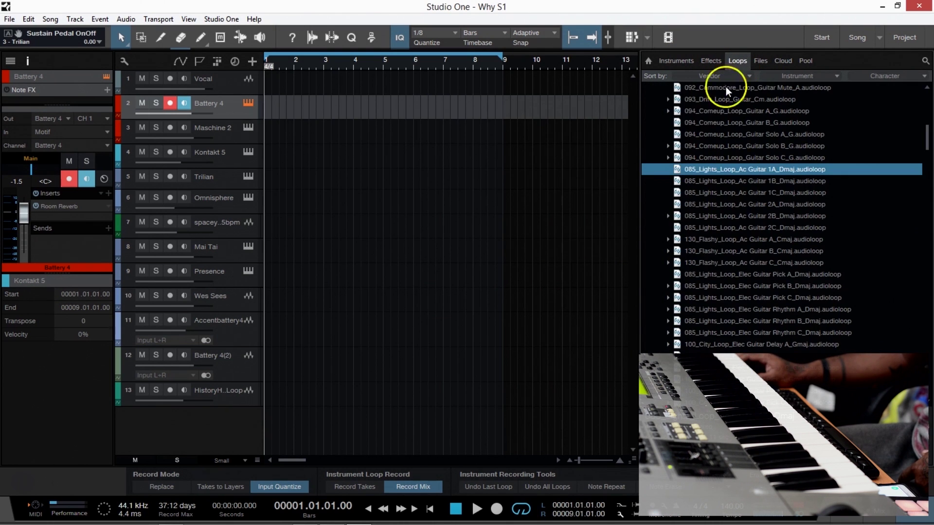
scroll(875, 163, "up", 10)
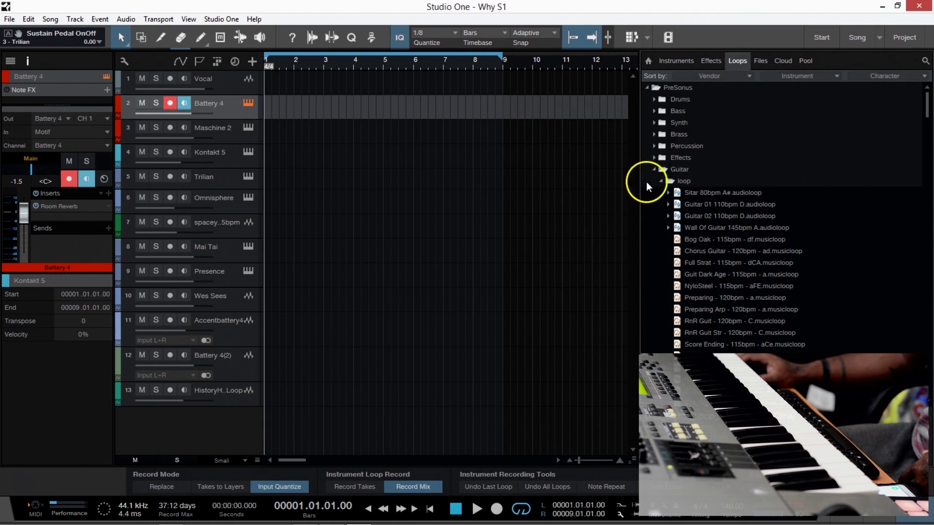
left_click(654, 169)
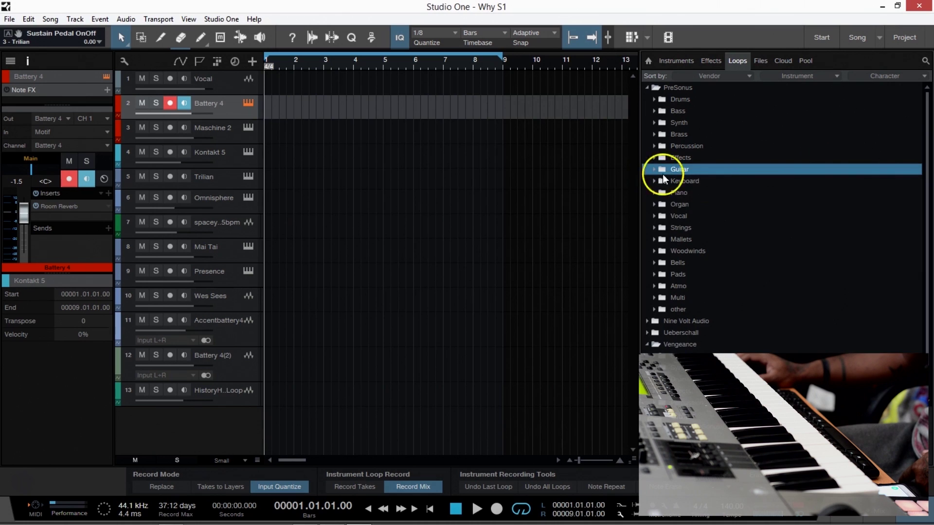
left_click(649, 88)
left_click(649, 88)
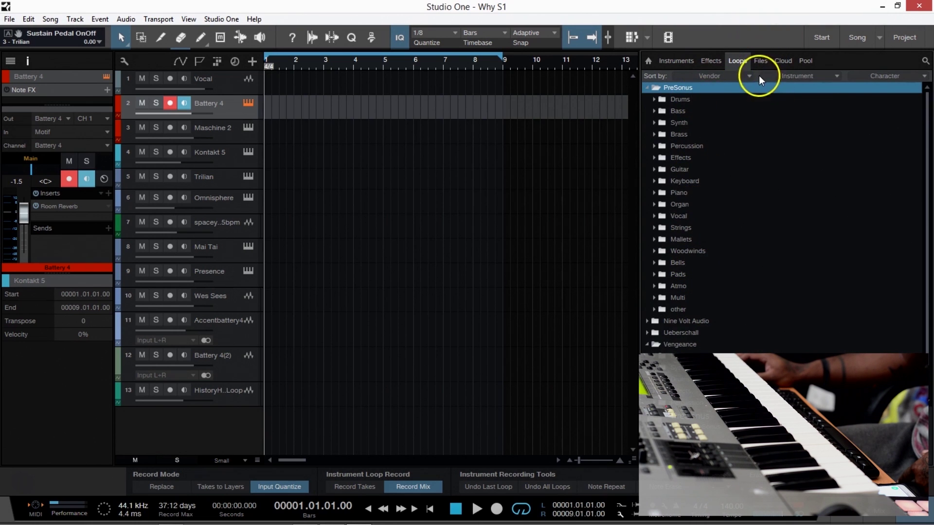
Step: Show the files on the computer and collapse the Desktop folder and the Red Gorilla (G:) drive
left_click(756, 62)
scroll(718, 135, "up", 5)
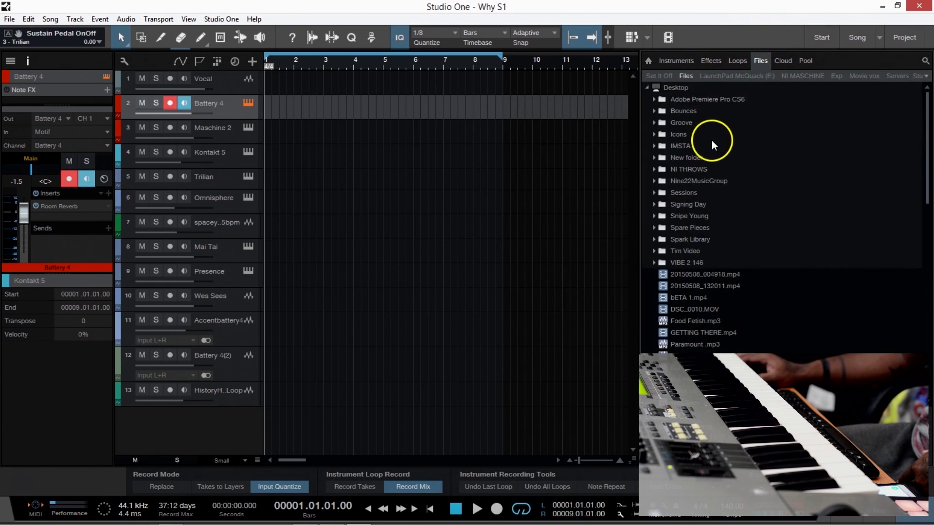
scroll(719, 141, "down", 12)
scroll(719, 142, "up", 12)
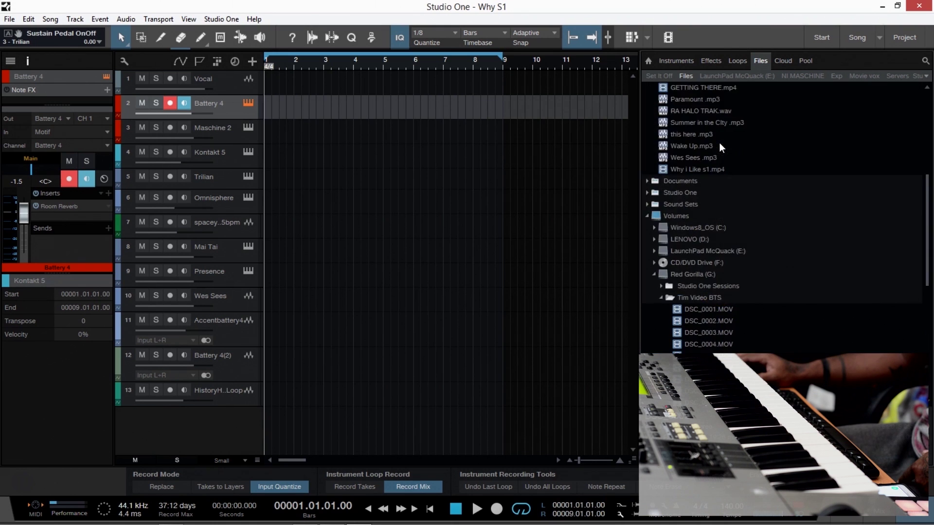
scroll(683, 203, "up", 1)
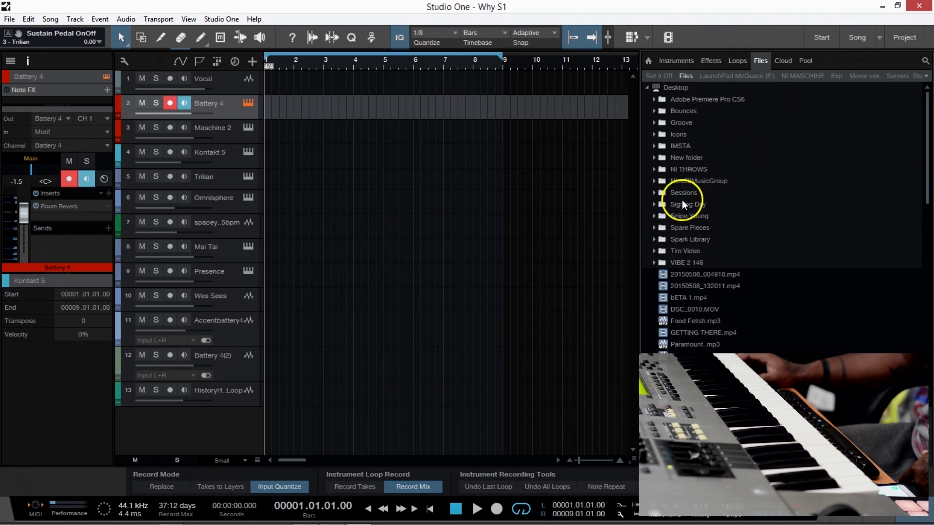
left_click(648, 87)
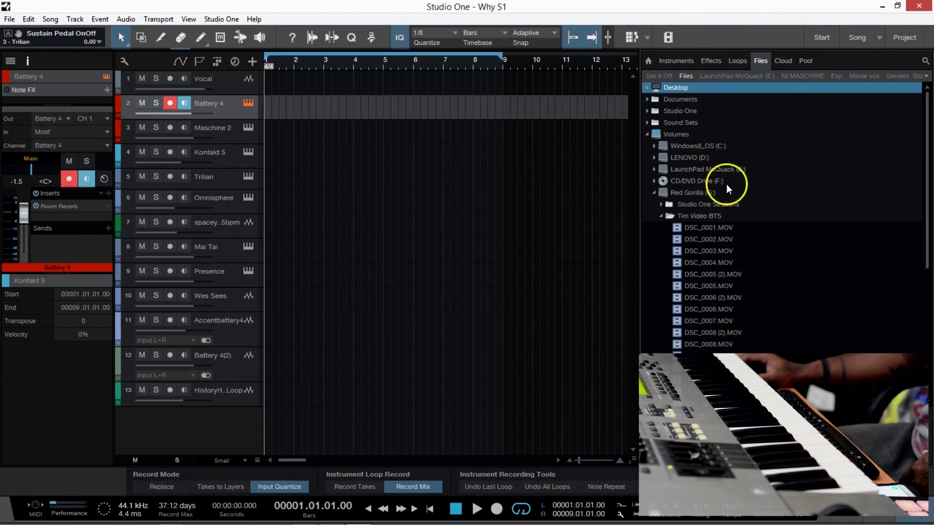
scroll(719, 187, "down", 1)
left_click(654, 157)
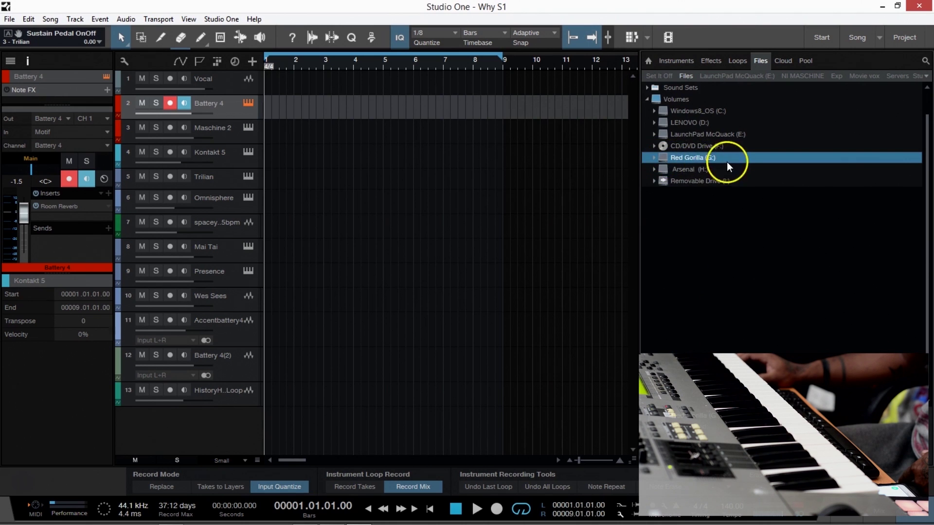
Step: Expand the Arsenal (H:) drive and browse its sample folders to the K4 RhodesFX90D wav files
left_click(658, 168)
scroll(757, 196, "down", 5)
double_click(687, 169)
scroll(740, 192, "down", 10)
scroll(728, 190, "up", 10)
scroll(709, 227, "down", 10)
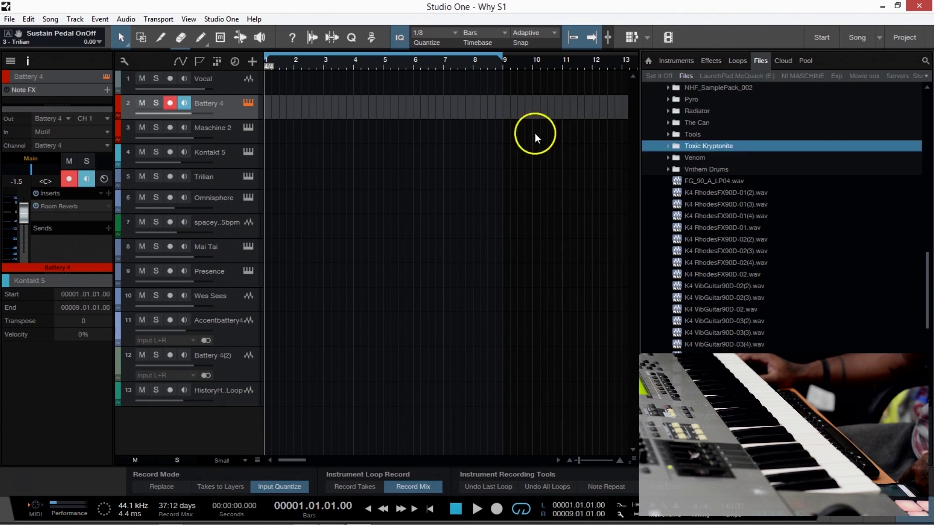
left_click(738, 60)
left_click(758, 63)
scroll(713, 240, "down", 1)
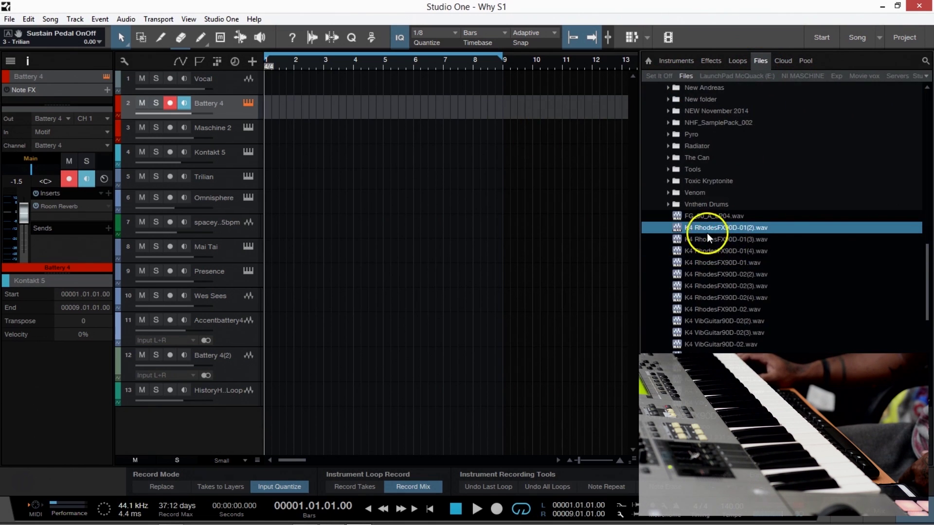
Step: Audition the K4 RhodesFX90D-01, K4 RhodesFX90D-02 and K4 VibGuitar90D-02 samples one after another, finishing on K4 RhodesFX90D-01(2).wav
left_click(708, 238)
left_click(736, 252)
left_click(745, 272)
left_click(744, 263)
left_click(750, 275)
left_click(749, 286)
left_click(744, 250)
left_click(746, 275)
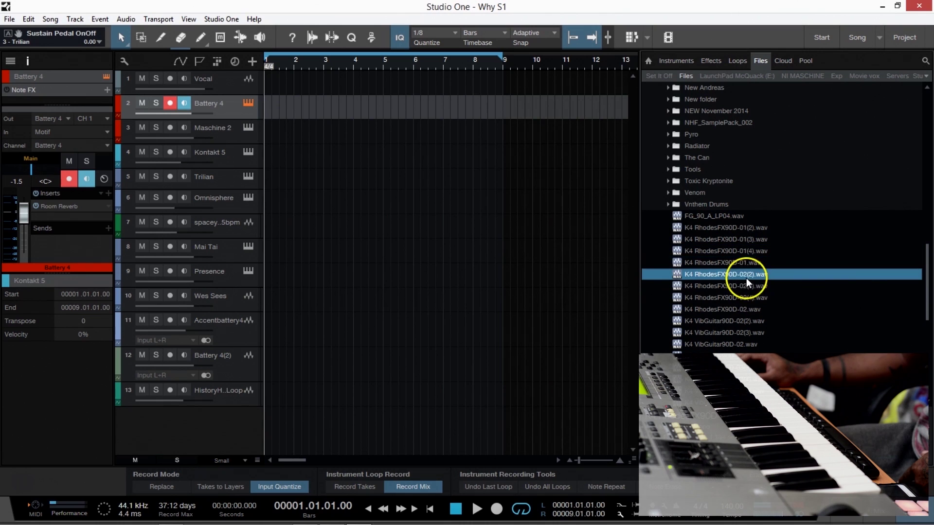
left_click(747, 285)
left_click(748, 251)
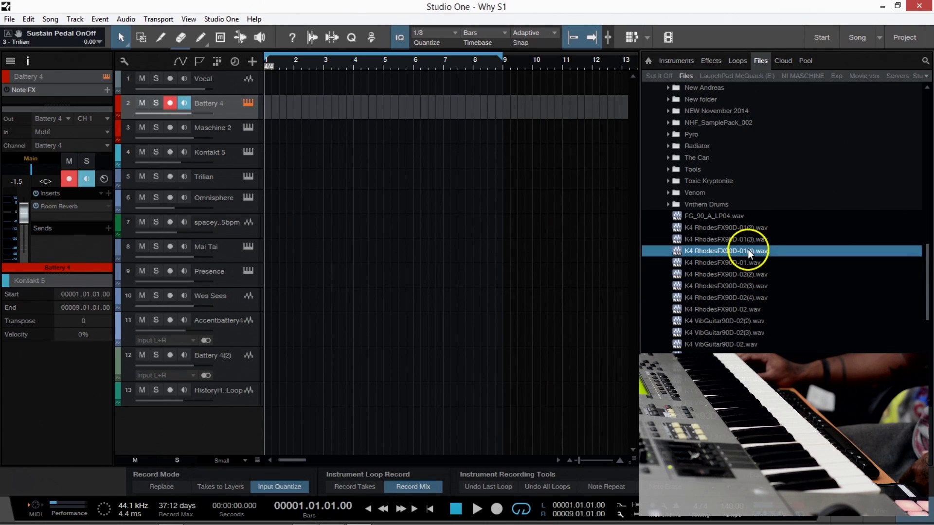
left_click(743, 239)
left_click(749, 274)
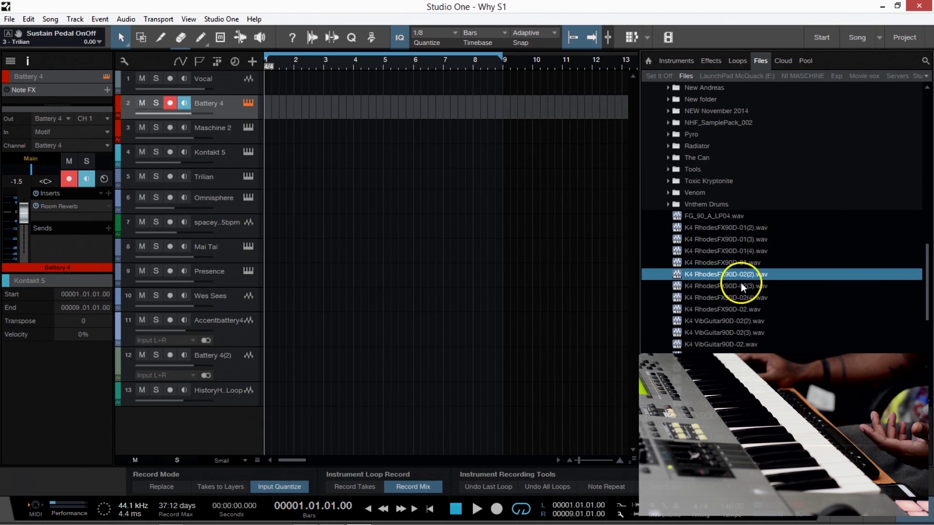
left_click(736, 251)
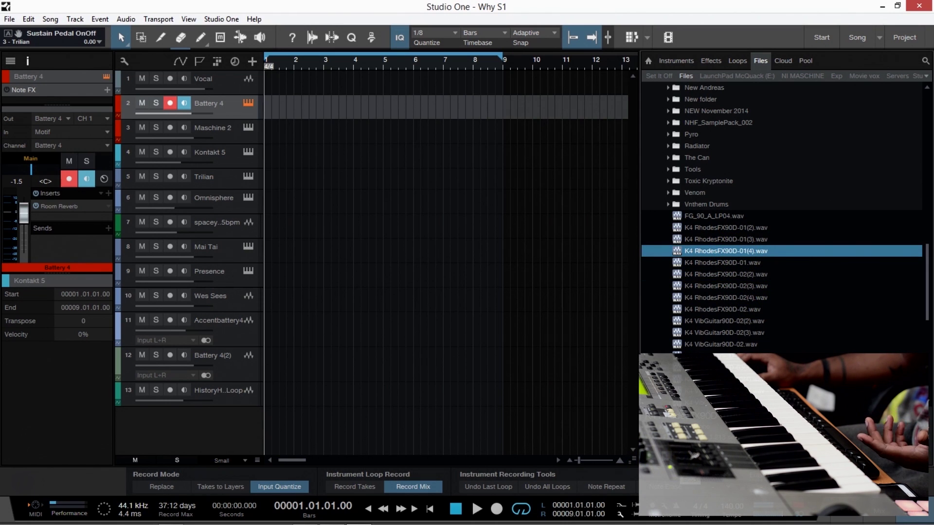
left_click(725, 272)
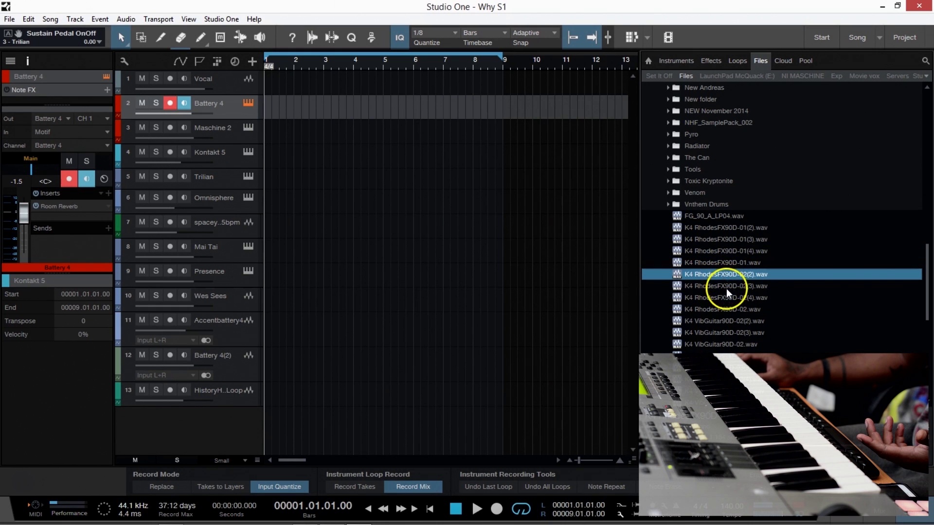
left_click(725, 287)
left_click(725, 298)
left_click(724, 310)
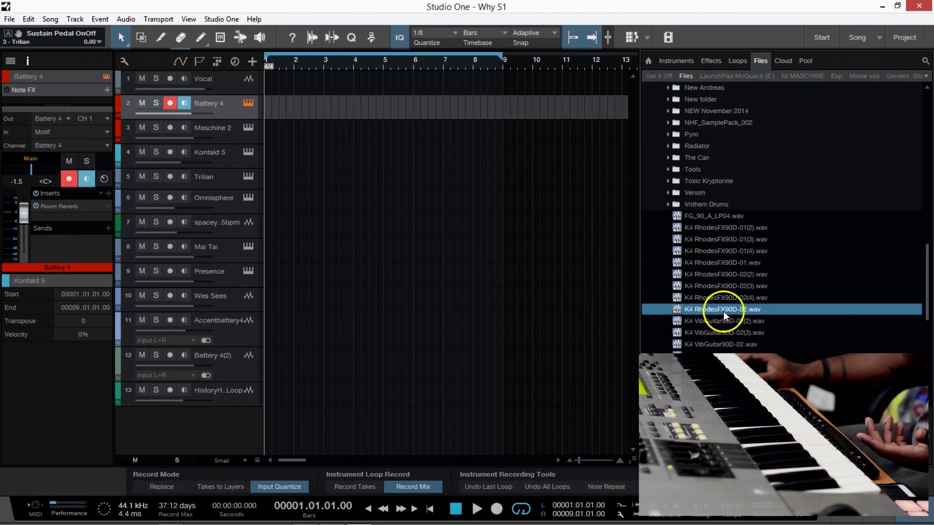
left_click(731, 261)
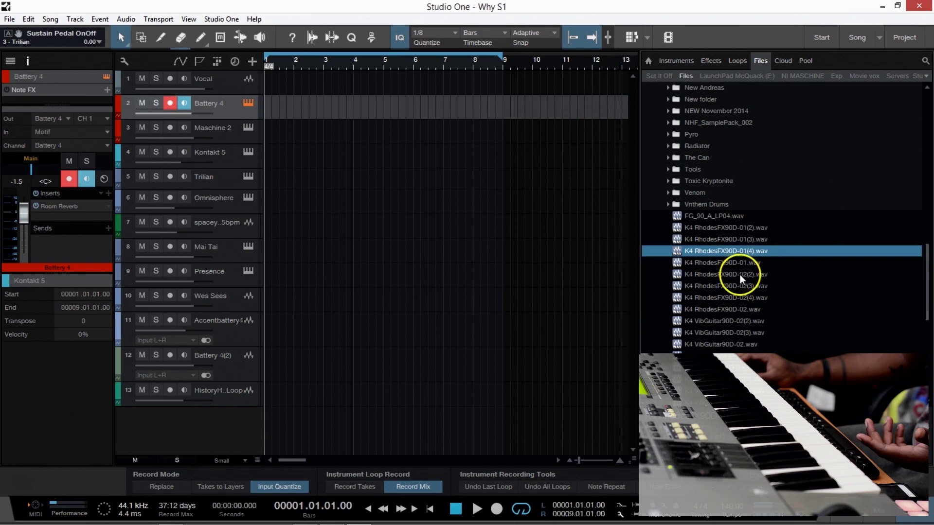
left_click(740, 275)
left_click(736, 309)
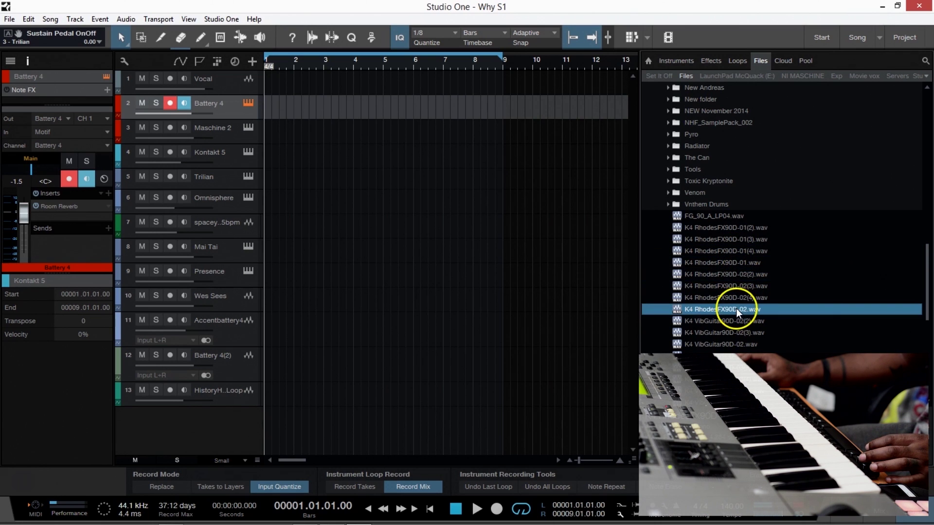
left_click(734, 322)
left_click(735, 331)
left_click(733, 310)
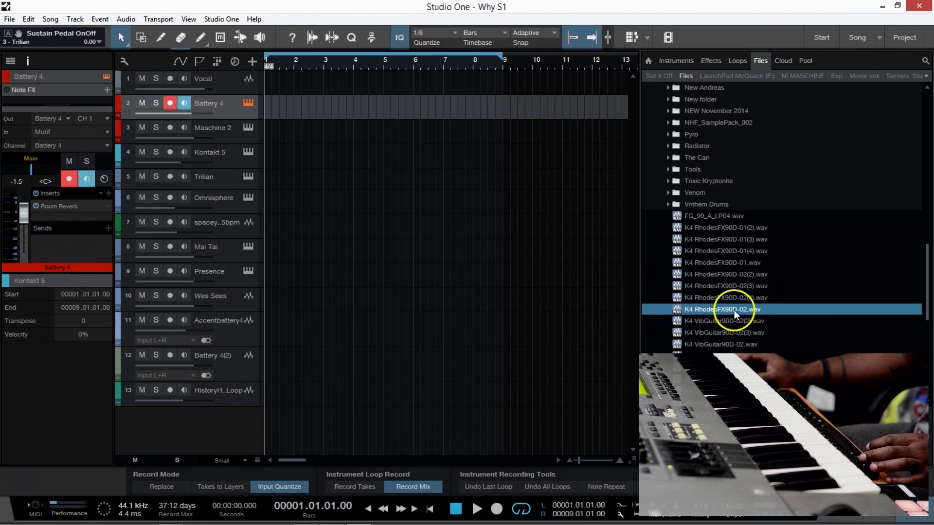
left_click(736, 265)
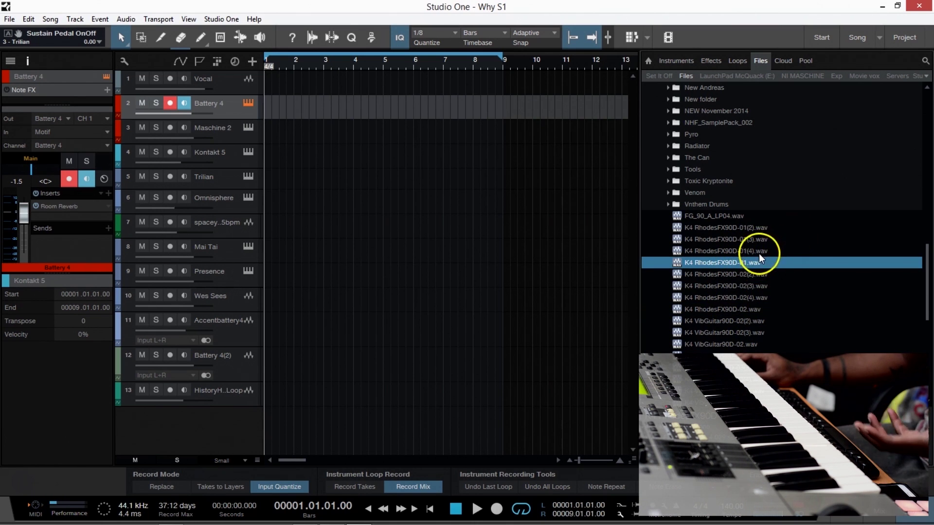
left_click(751, 227)
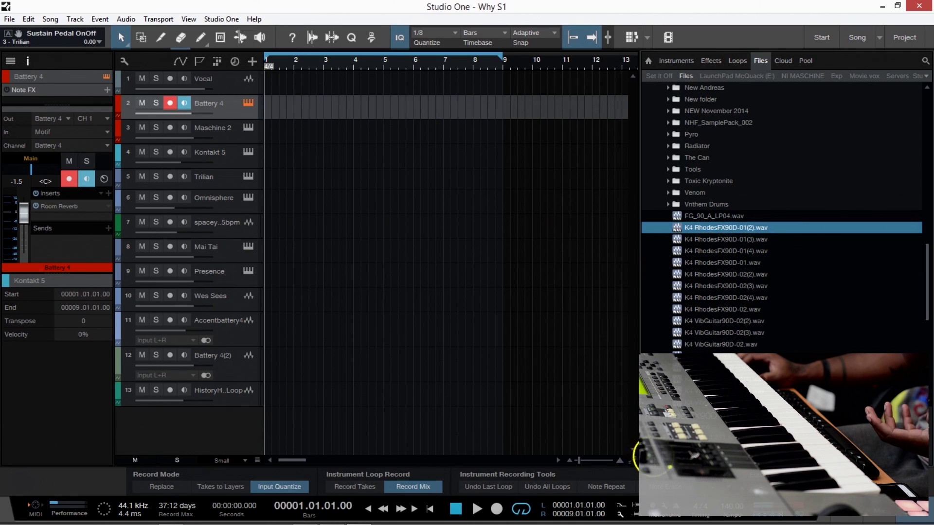
Step: Place K4 RhodesFX90D-01(4).wav on a new track at bar 1 and K4 RhodesFX90D-02(2).wav on another new track at 1.04.01
left_click(751, 238)
left_click(751, 252)
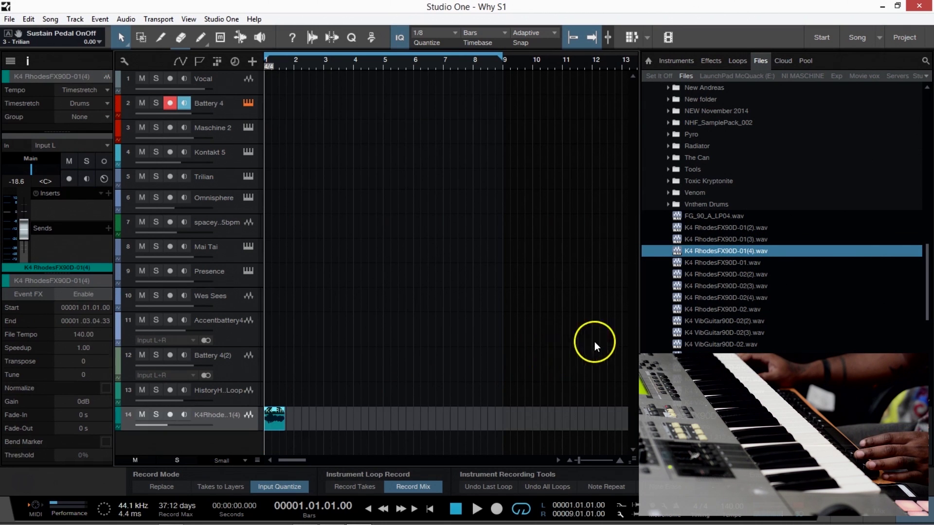
left_click(746, 274)
left_click_drag(743, 275, 305, 440)
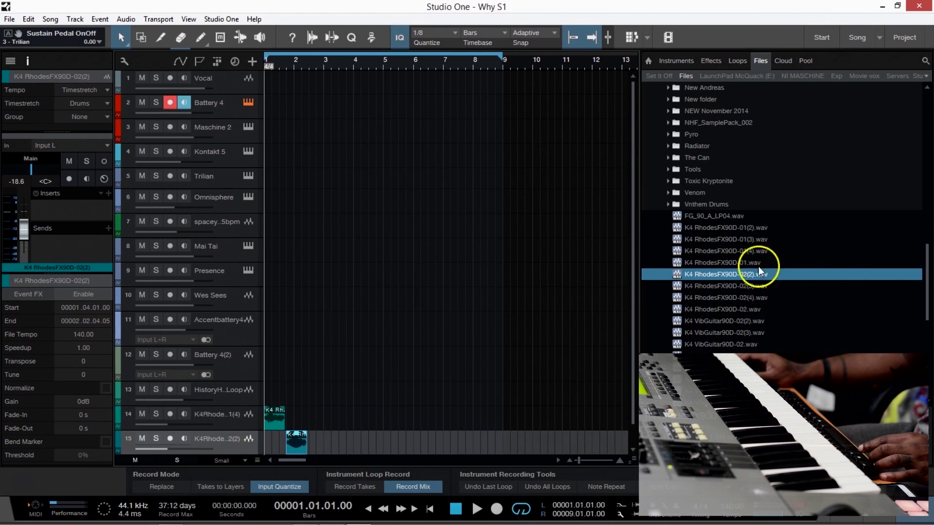
Step: Audition K4 RhodesFX90D-02(3) and 02(4), and add K4 RhodesFX90D-02.wav to the K4 RhodesFX90D-01(4) track at 2.03.01
left_click(748, 286)
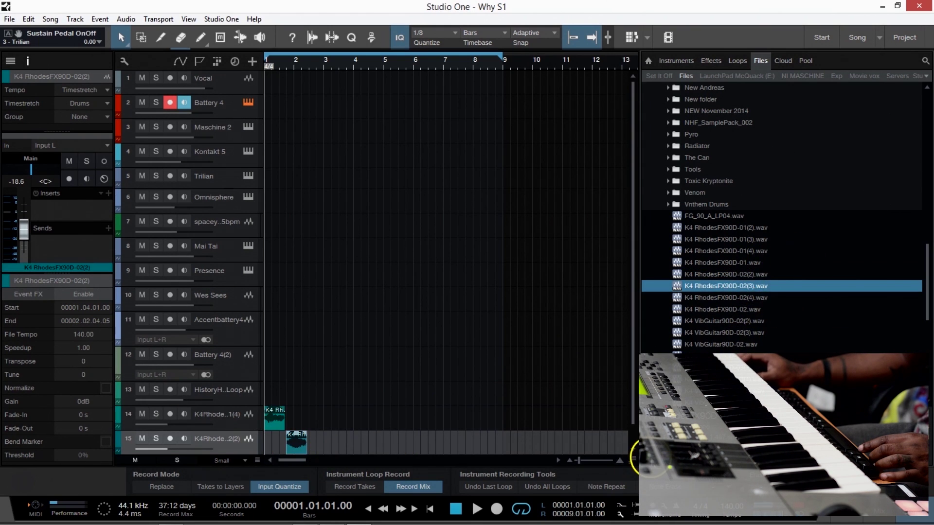
left_click(725, 298)
left_click_drag(727, 309, 335, 422)
scroll(413, 399, "down", 1)
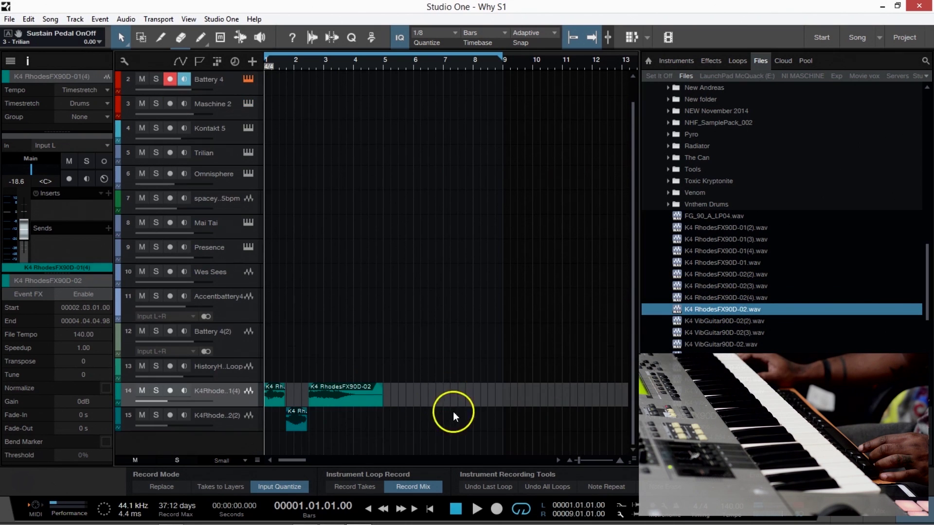
Step: Play back the three placed Rhodes samples from the start of the song
scroll(296, 69, "up", 2)
scroll(296, 69, "up", 3)
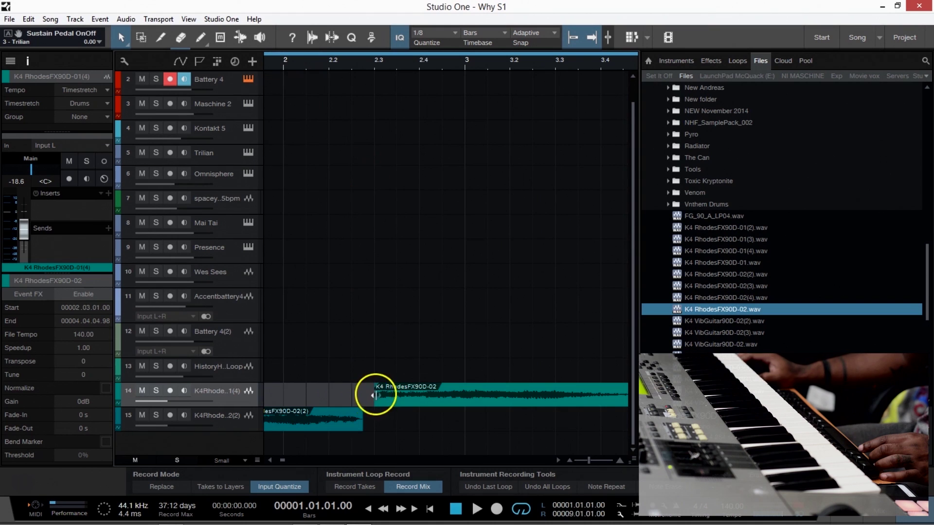
left_click(276, 460)
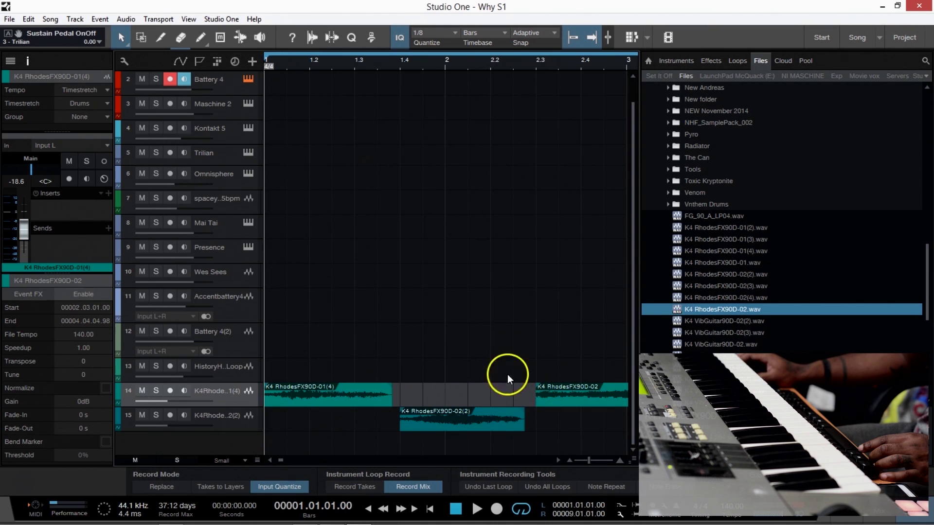
left_click_drag(587, 461, 583, 460)
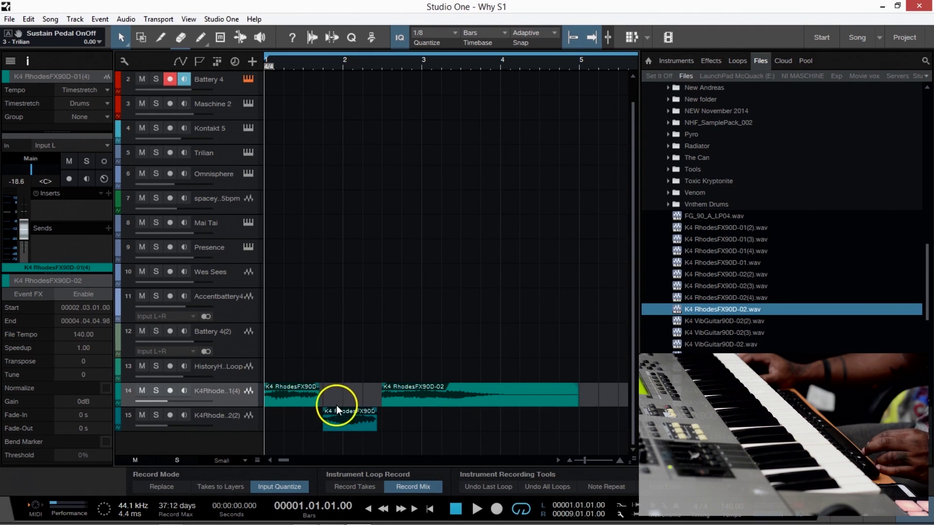
left_click(285, 394)
left_click(155, 391)
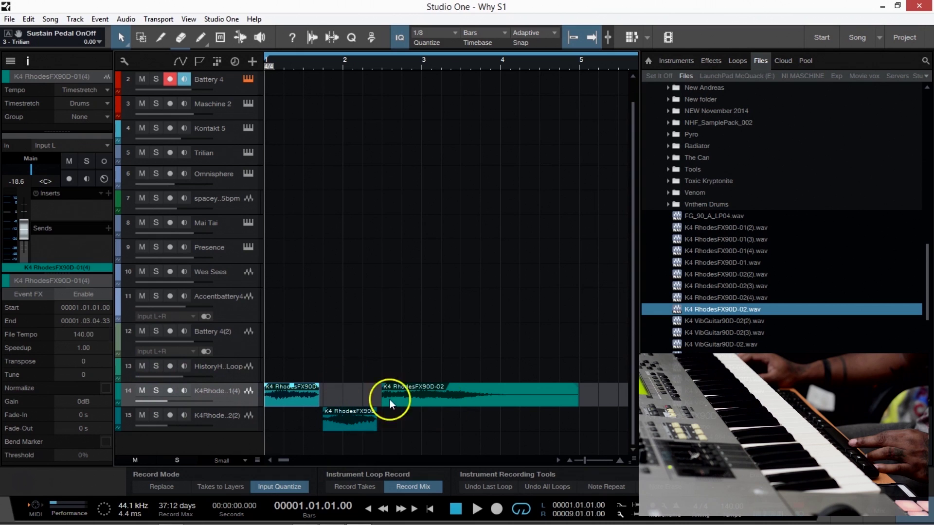
key("space")
key("space")
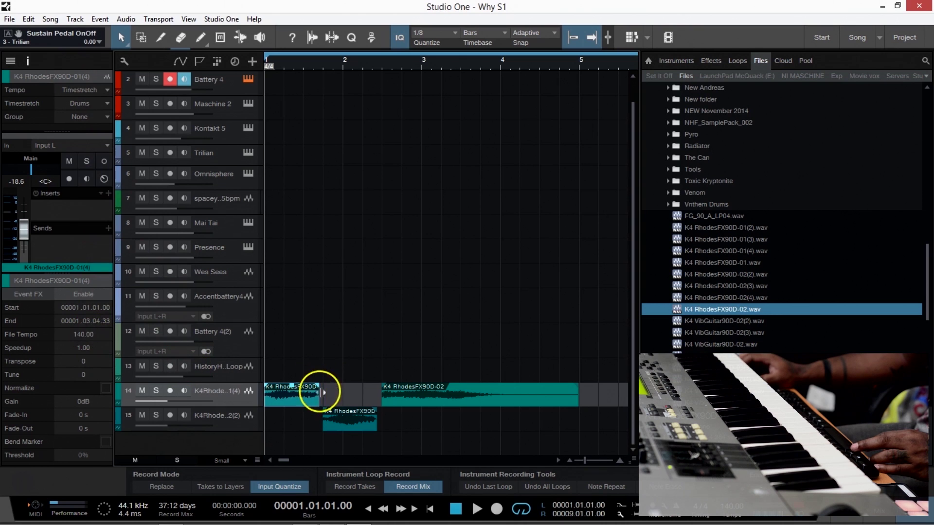
key("space")
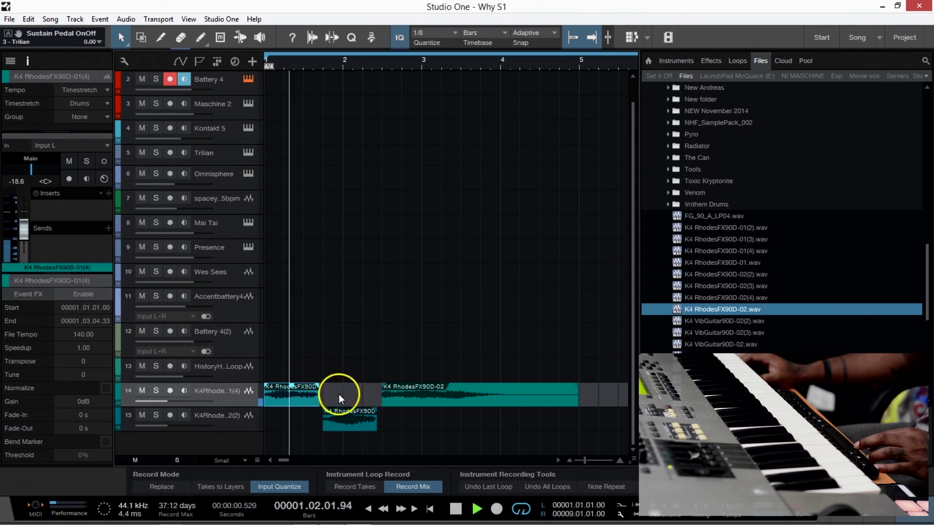
key("space")
Step: Move the K4 RhodesFX90D-02(2) clip to bar 2 and the K4 RhodesFX90D-02 clip to bar 3, and play them back
left_click_drag(340, 415, 444, 404)
key("space")
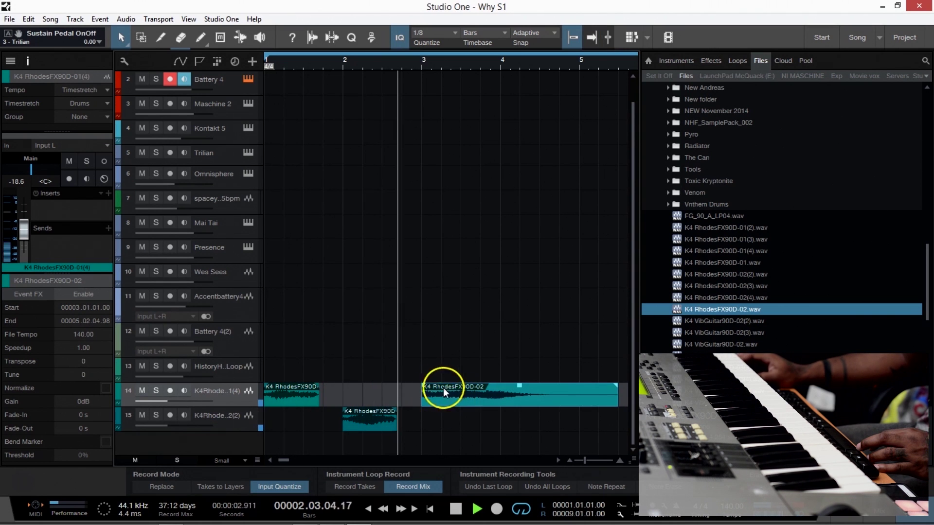
key("space")
Step: Time-stretch the K4 RhodesFX90D-01(4) clip to end at bar 2 and the K4 RhodesFX90D-02(2) clip to end at bar 3
left_click_drag(319, 395, 342, 393)
left_click_drag(392, 423, 431, 424)
left_click(533, 399)
key("space")
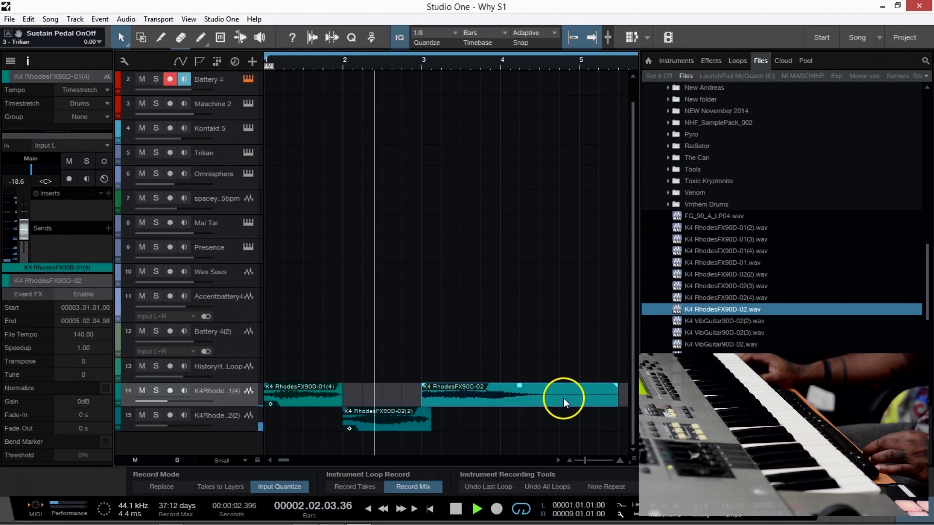
key("space")
left_click_drag(427, 423, 421, 426)
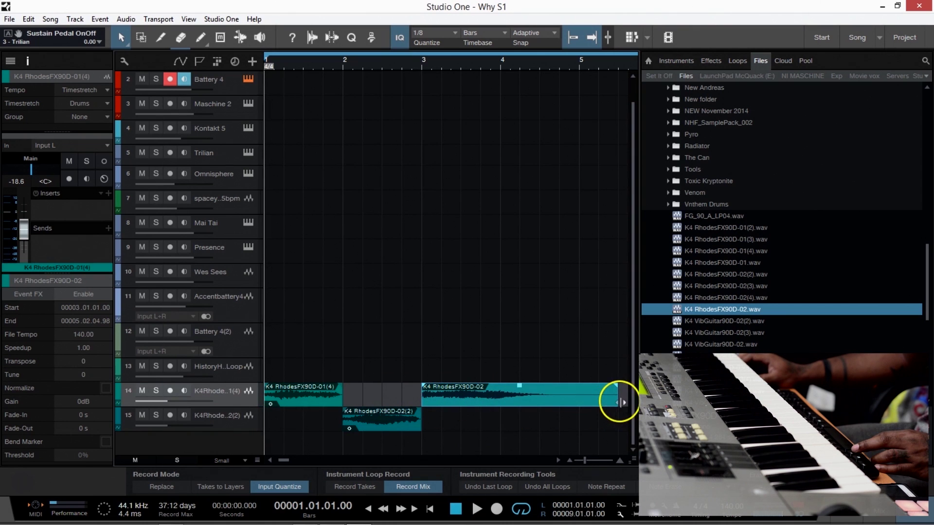
Step: Shorten the K4 RhodesFX90D-02 clip to end at bar 4 and play back the arrangement
left_click_drag(618, 397, 498, 386)
left_click(340, 394)
key("space")
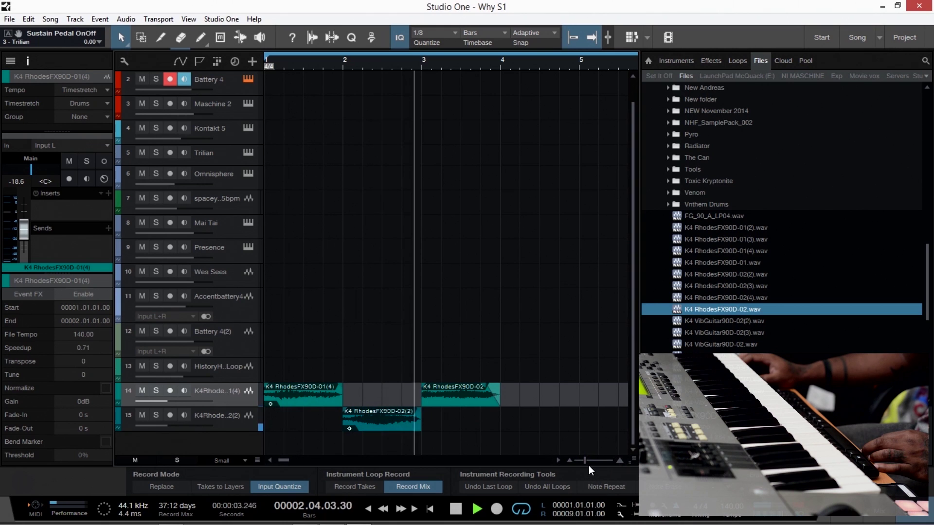
key("space")
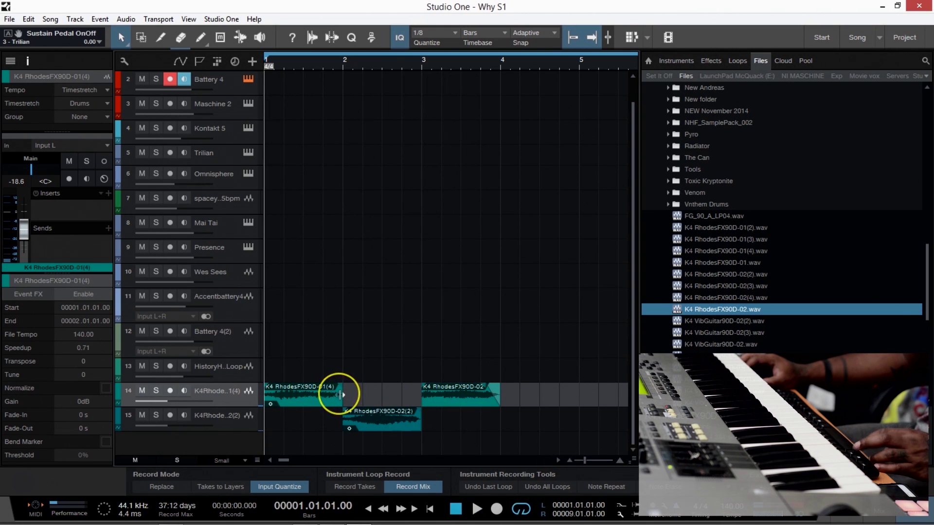
key("space")
key("space")
Step: Time-stretch all three Rhodes clips to two beats each and place them end to end from bar 1 to 2.03.01
left_click_drag(341, 395, 303, 393)
left_click(408, 422)
left_click_drag(408, 422, 343, 423)
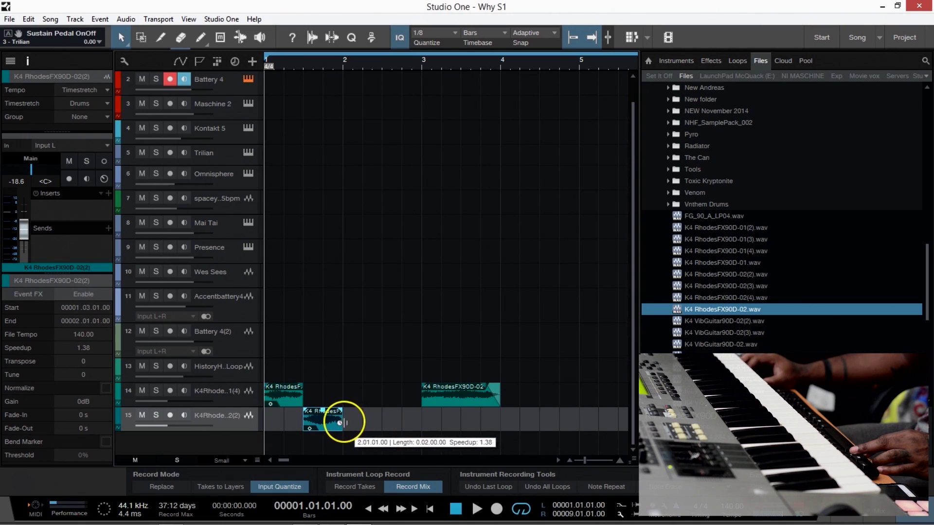
left_click_drag(450, 392, 391, 398)
key("space")
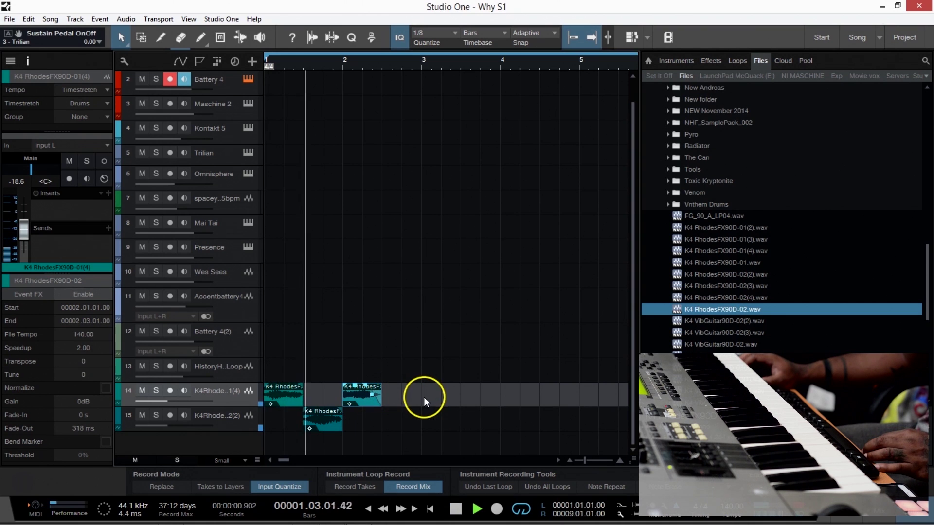
Step: Shift the K4 RhodesFX90D-02(2) clip to 1.03.03 and the K4 RhodesFX90D-02 clip to 2.01.03, and stretch the K4 RhodesFX90D-01(4) clip to 1.03.03
left_click_drag(326, 424, 337, 424)
key("space")
key("space")
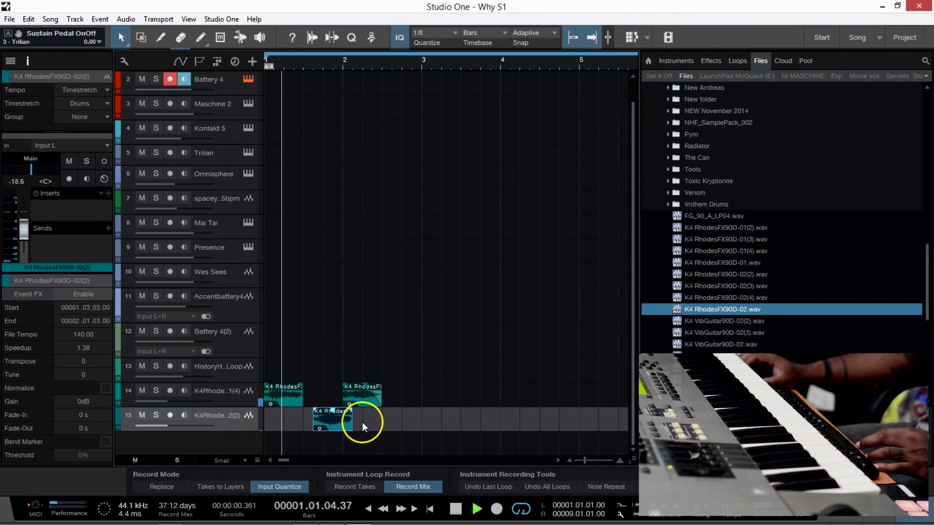
left_click_drag(363, 400, 372, 399)
left_click(292, 402)
left_click_drag(302, 402, 312, 402)
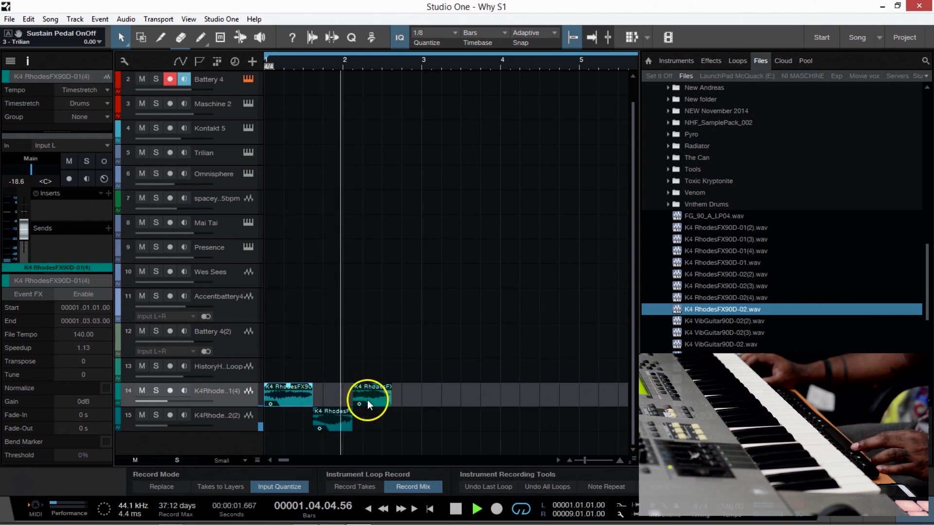
Step: Move the K4 RhodesFX90D-02(2) clip to 1.04.01, stretch it to 2.02.03, and place the K4 RhodesFX90D-02 clip right after it
left_click_drag(369, 398, 352, 419)
key("space")
key("space")
key("space")
key("space")
key("space")
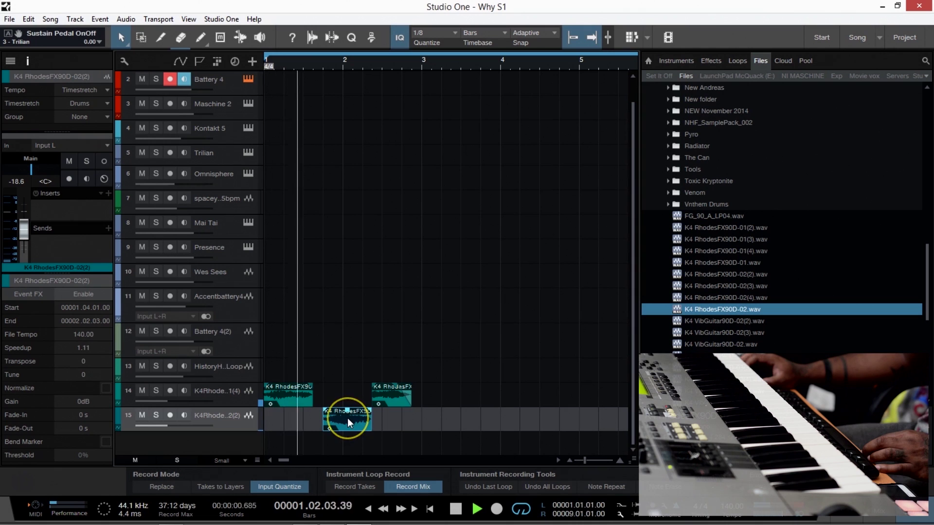
key("space")
Step: Move the K4 RhodesFX90D-02 clip to 2.03.01 and stretch the two clips before it to three beats each, closing the gaps
left_click_drag(396, 406, 395, 405)
key("space")
left_click_drag(313, 392, 323, 395)
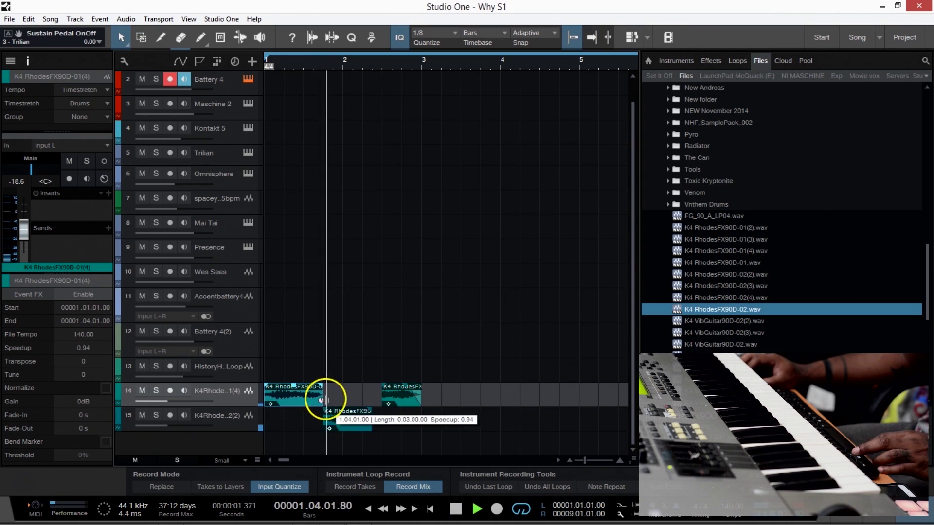
left_click_drag(377, 419, 395, 412)
key("space")
key("space")
Step: Duplicate the two-bar Rhodes phrase repeatedly along both tracks toward bar 9
key("d")
key("d")
key("w")
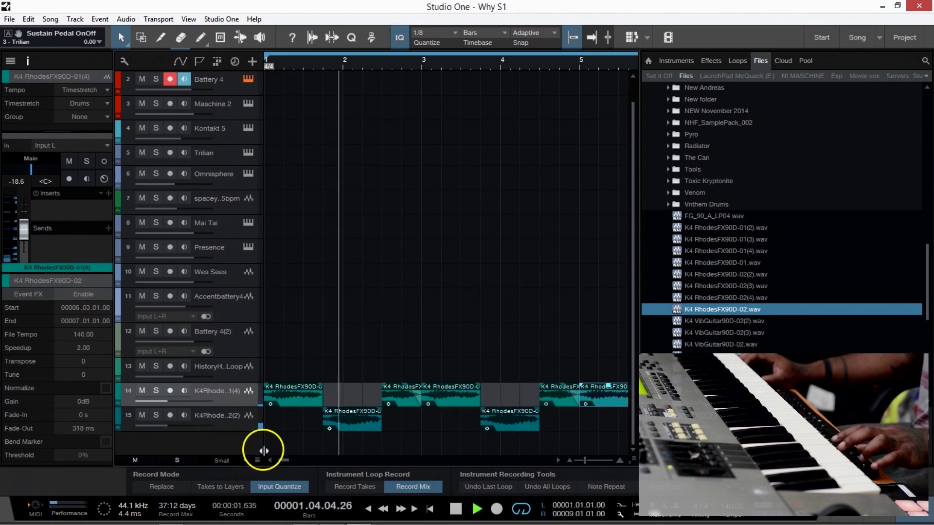
key("d")
key("w")
key("w")
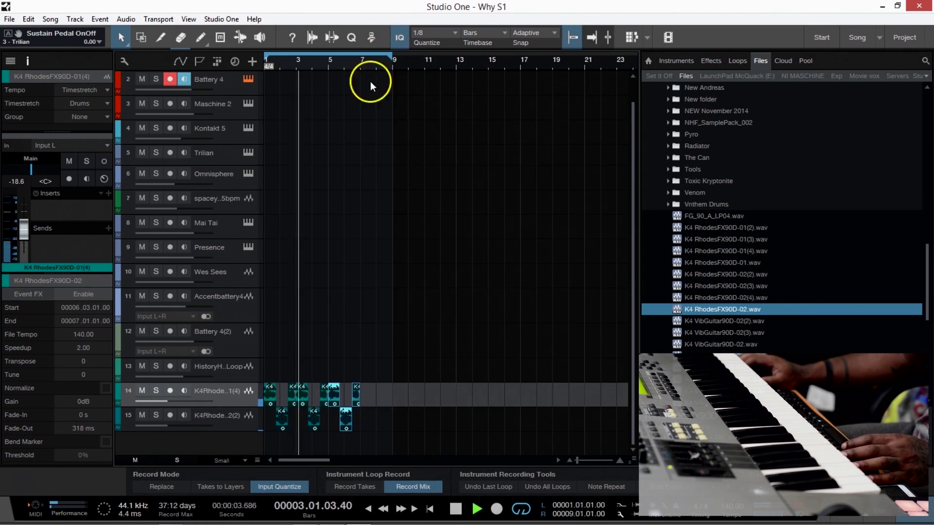
Step: Set both Rhodes tracks' volume to -12.6 and merge their clips into one event per track spanning bars 1 to 9
left_click(228, 413, "shift")
left_click_drag(169, 400, 174, 402)
left_click_drag(471, 397, 260, 430)
key("g")
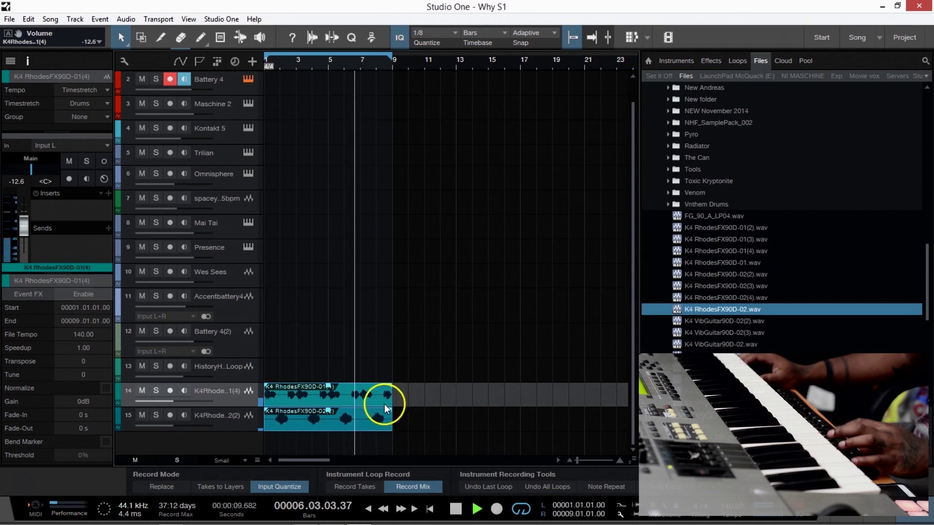
key("space")
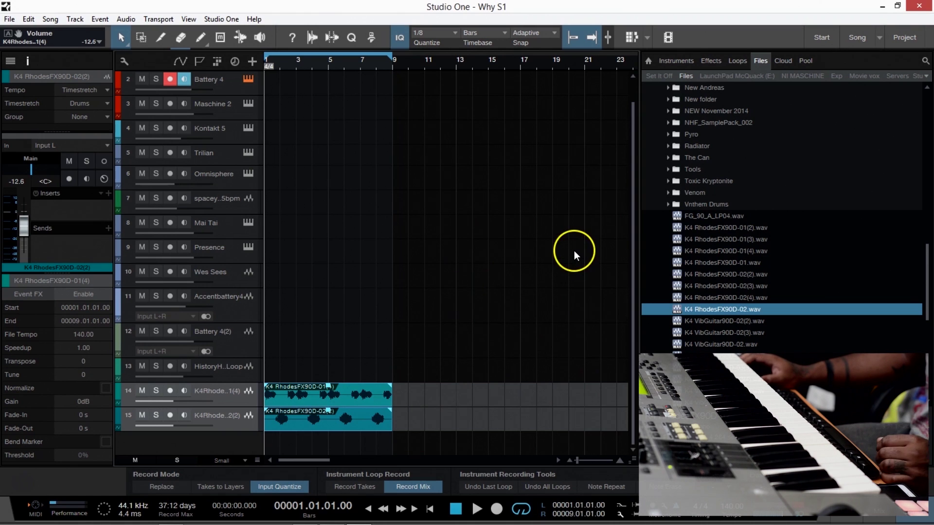
Step: Select the Maschine 2 track, stop playback and open its instrument window
scroll(432, 200, "up", 1)
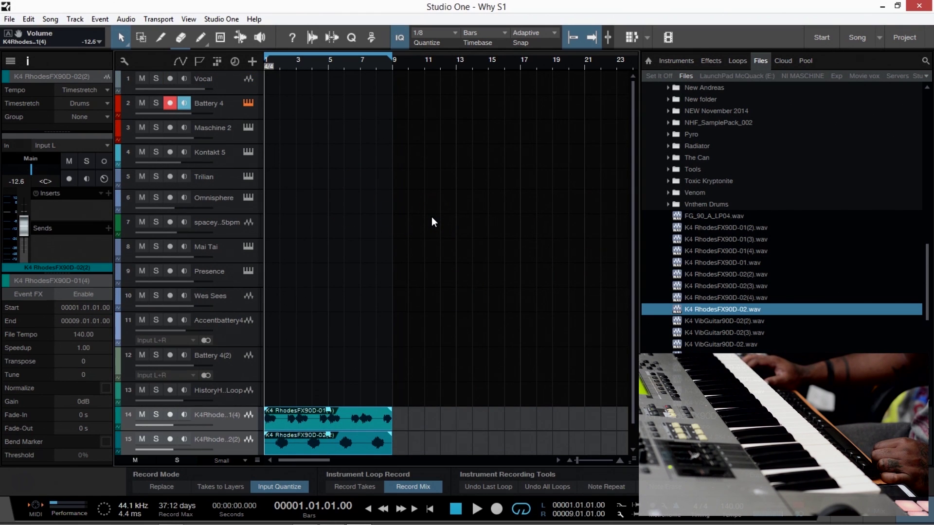
scroll(444, 220, "down", 1)
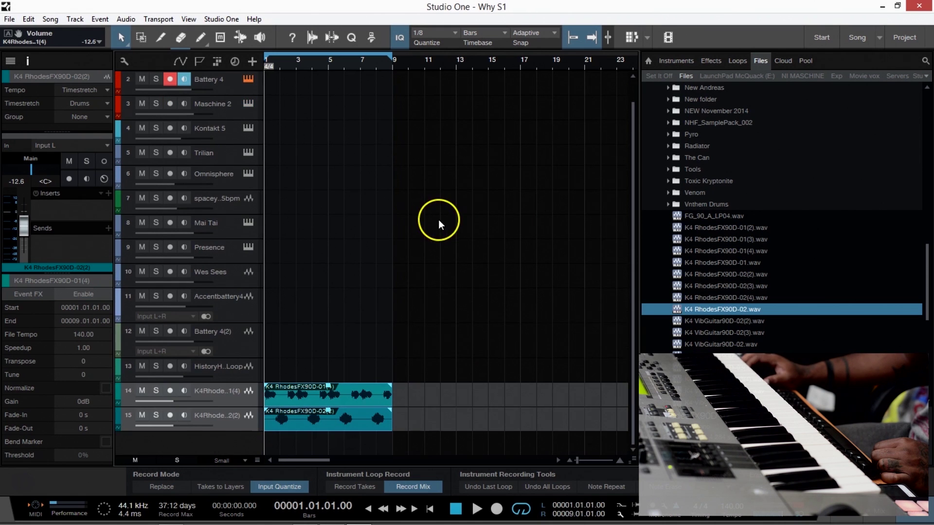
scroll(229, 182, "up", 1)
left_click(234, 141)
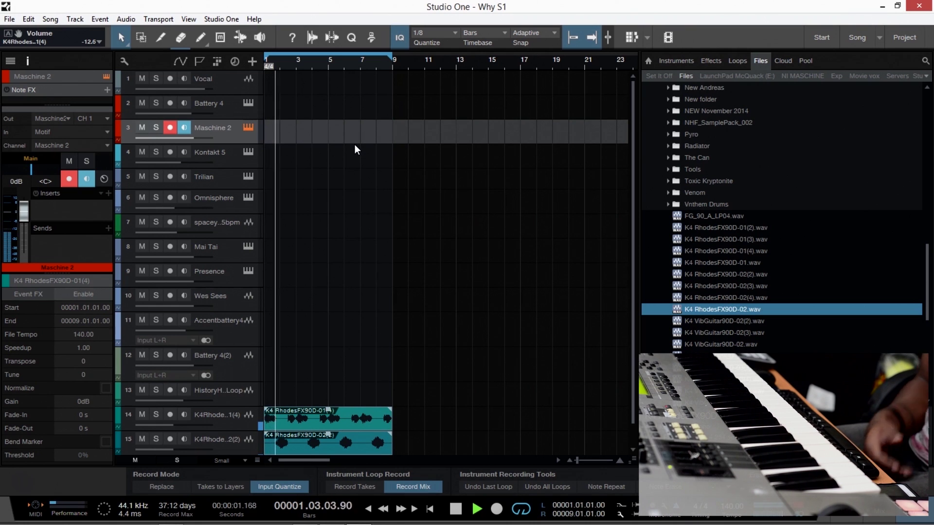
key("space")
left_click(310, 127)
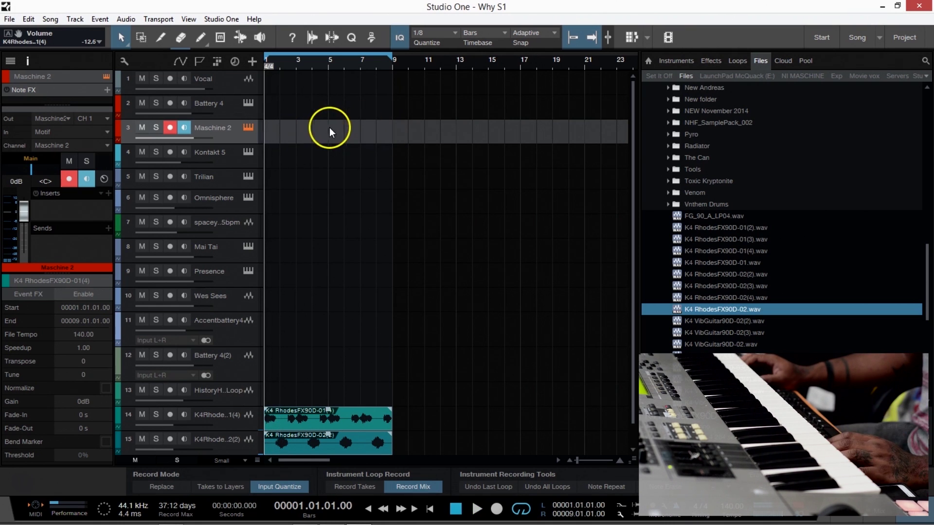
left_click(248, 128)
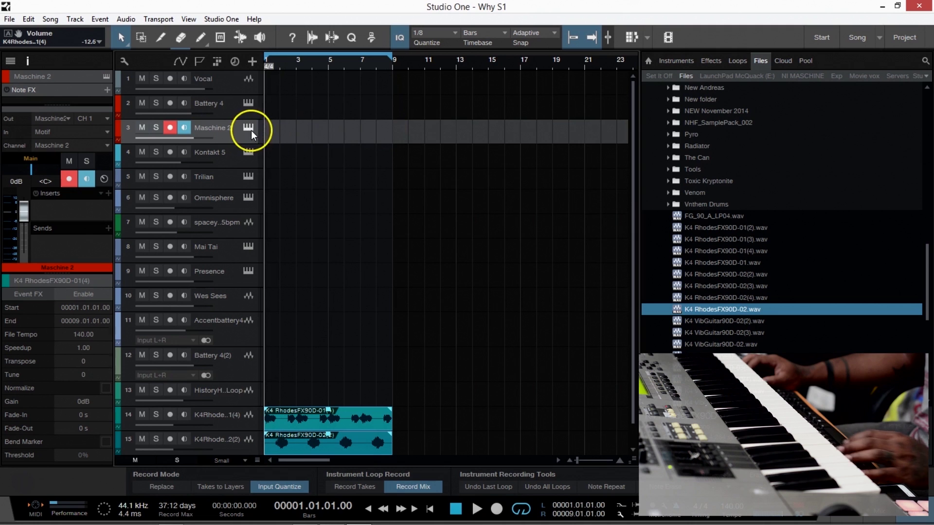
left_click(248, 127)
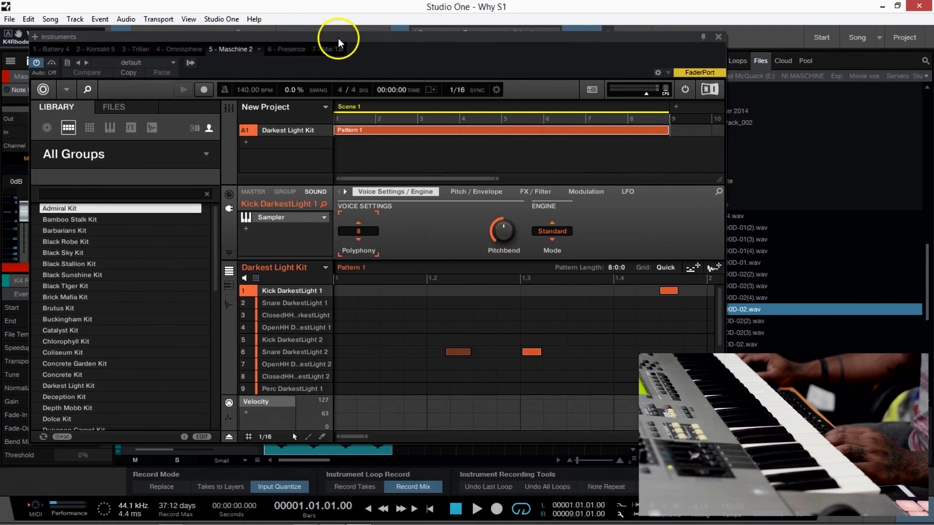
Step: Select the ClosedHH DarkestLight sound in Maschine, play its pattern along with the song, and close the instrument window
scroll(413, 328, "down", 1)
left_click(415, 310)
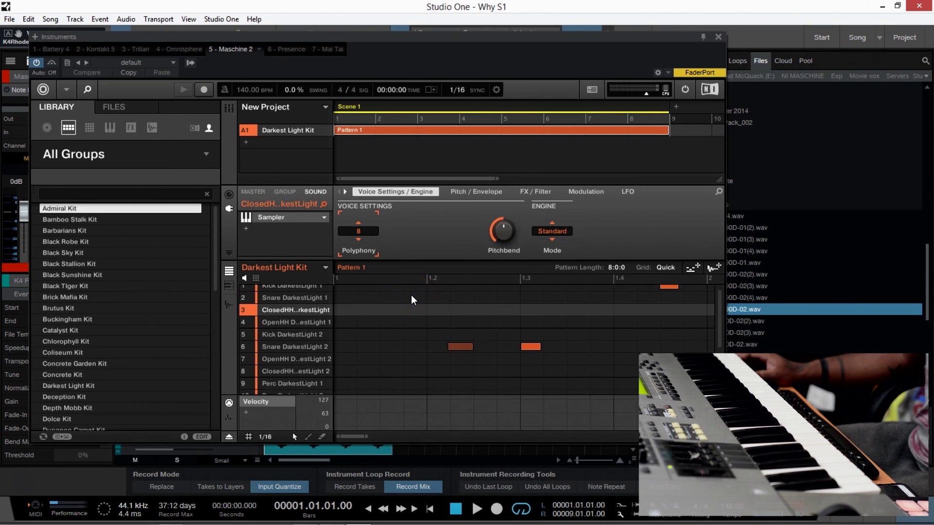
key("space")
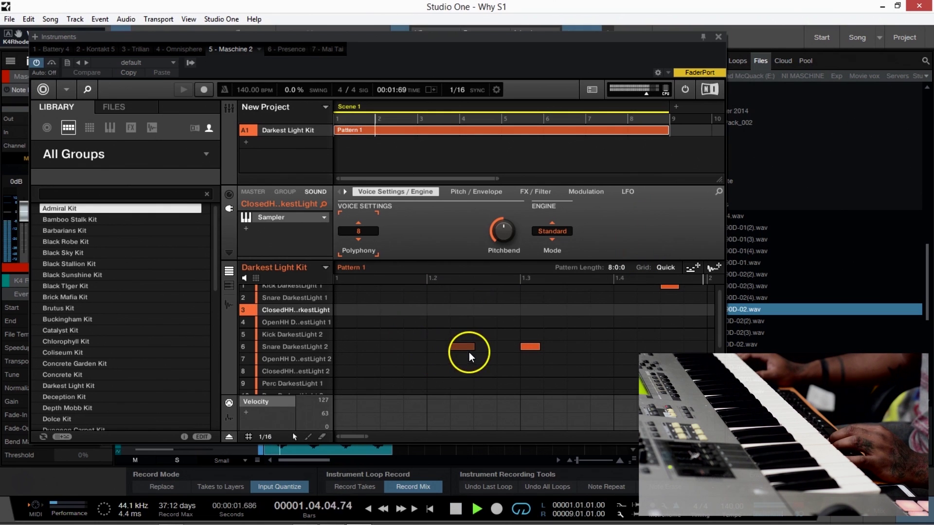
left_click(718, 37)
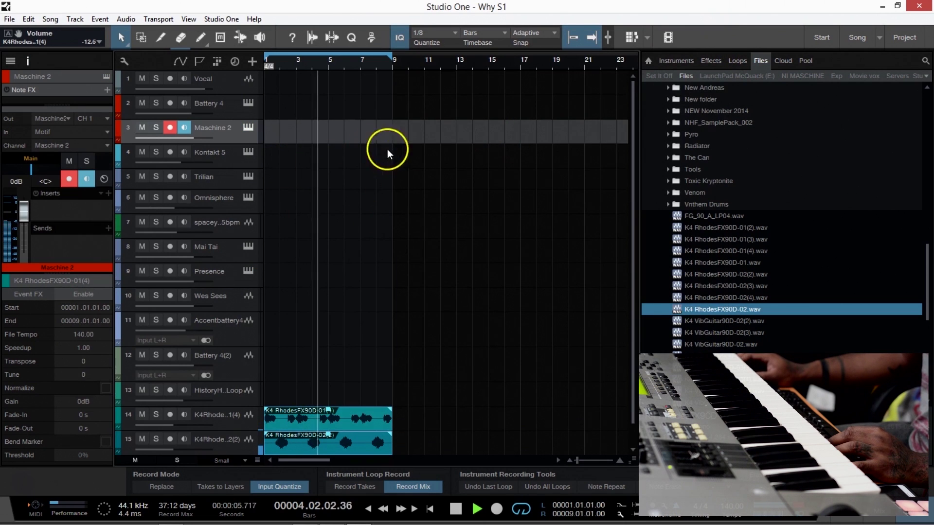
key("space")
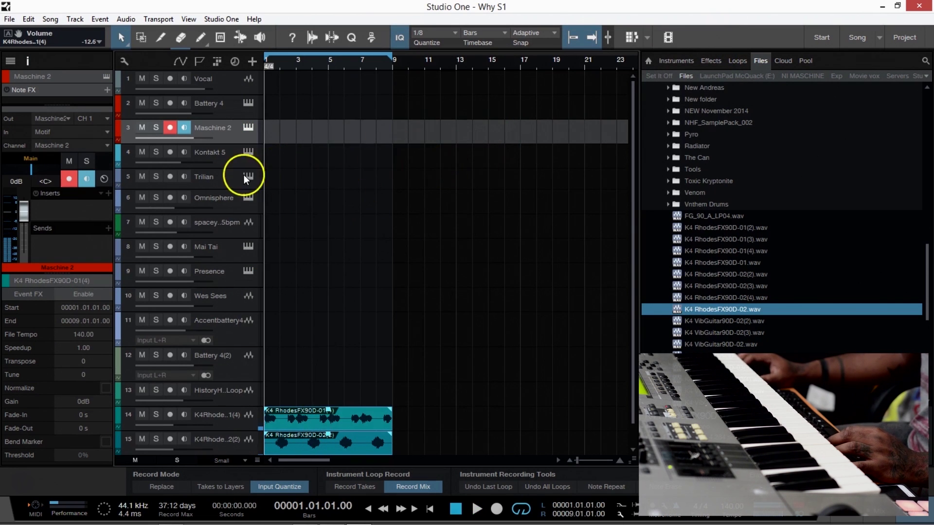
Step: Select the Trilian and Mai Tai tracks in turn, look at the Mai Tai instrument window and close it
left_click(238, 181)
scroll(389, 202, "down", 1)
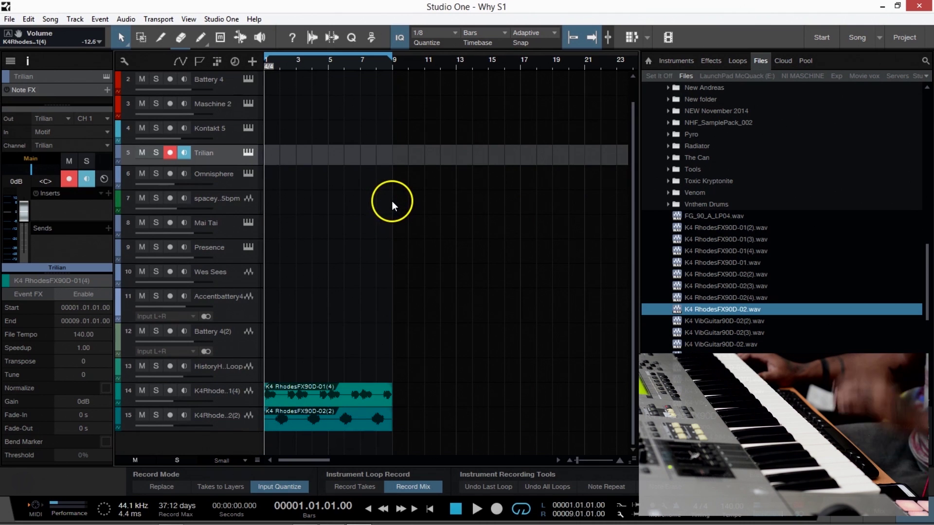
left_click(228, 224)
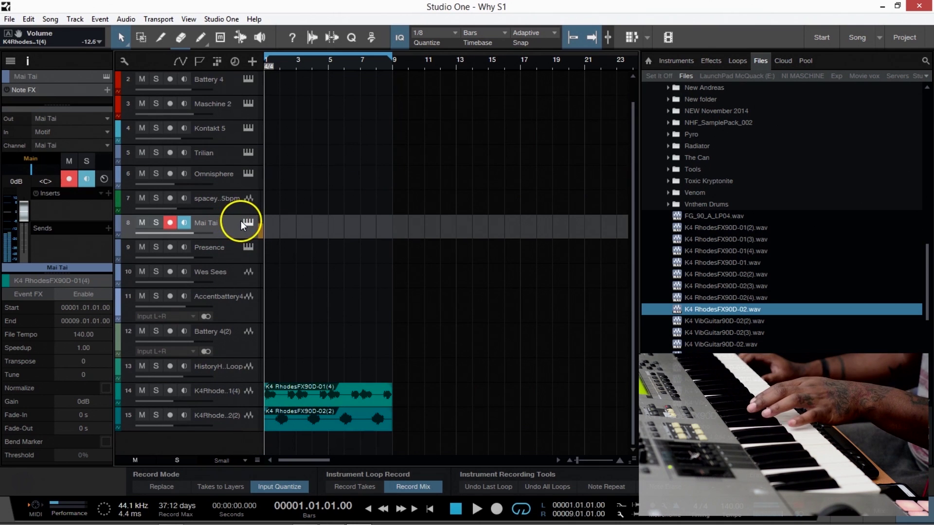
left_click(247, 223)
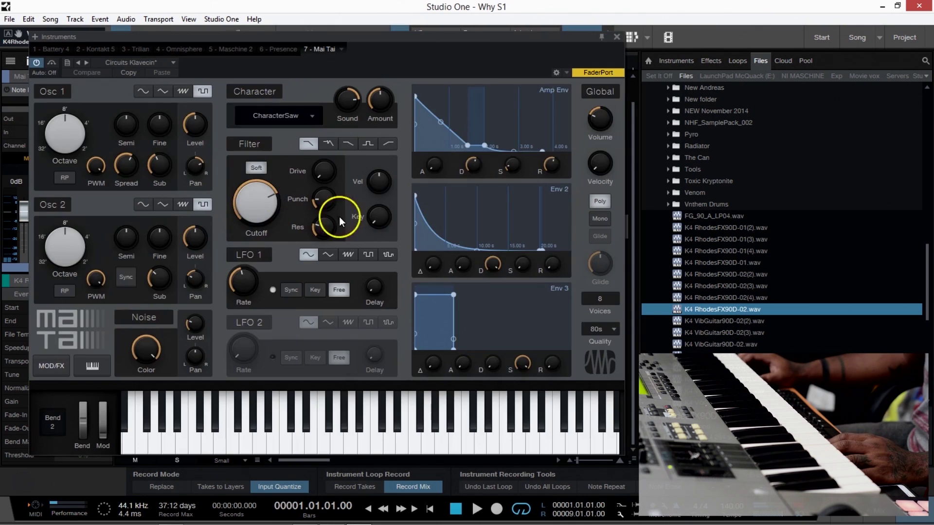
left_click(615, 37)
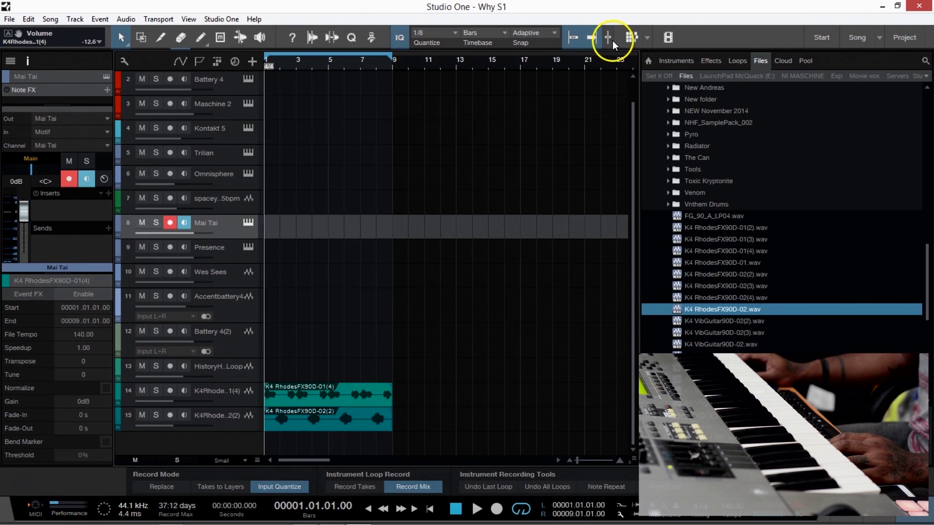
Step: Select the clips on both Rhodes tracks, raise the song tempo and start playback
left_click_drag(427, 384, 243, 418)
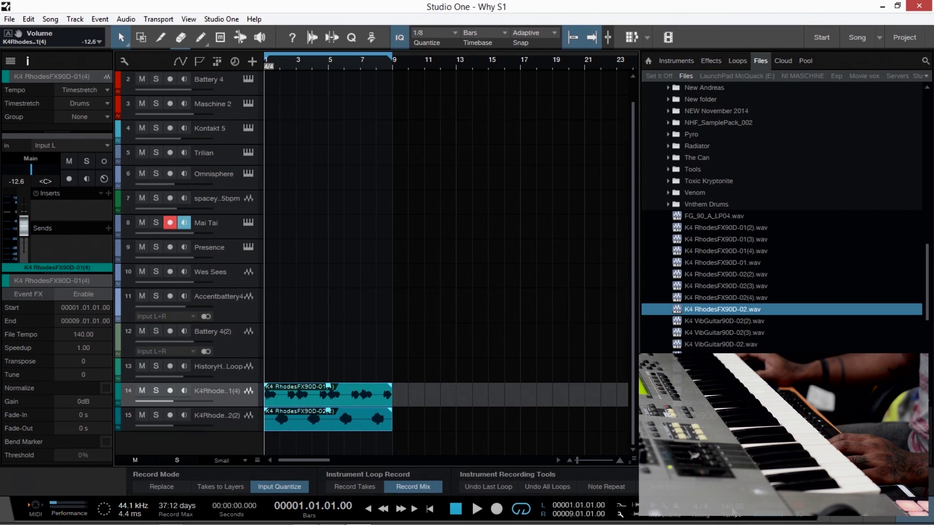
key("w")
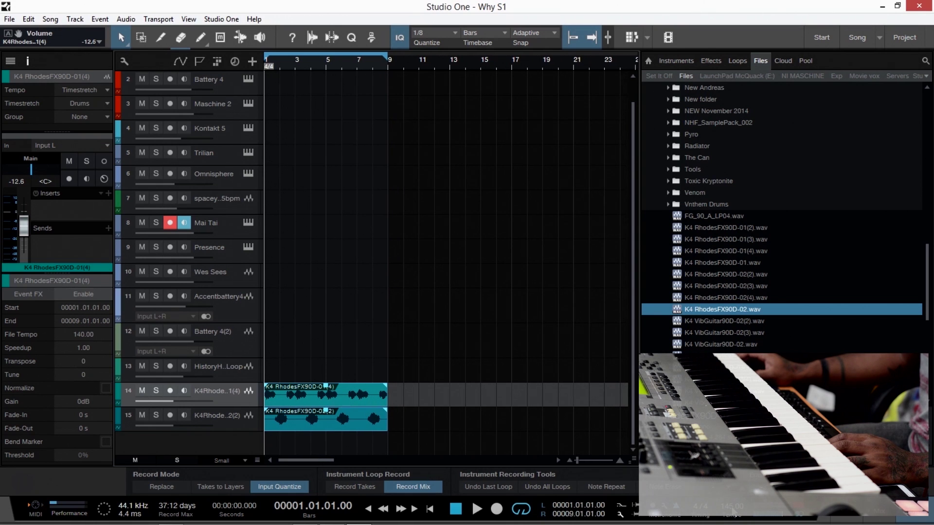
key("space")
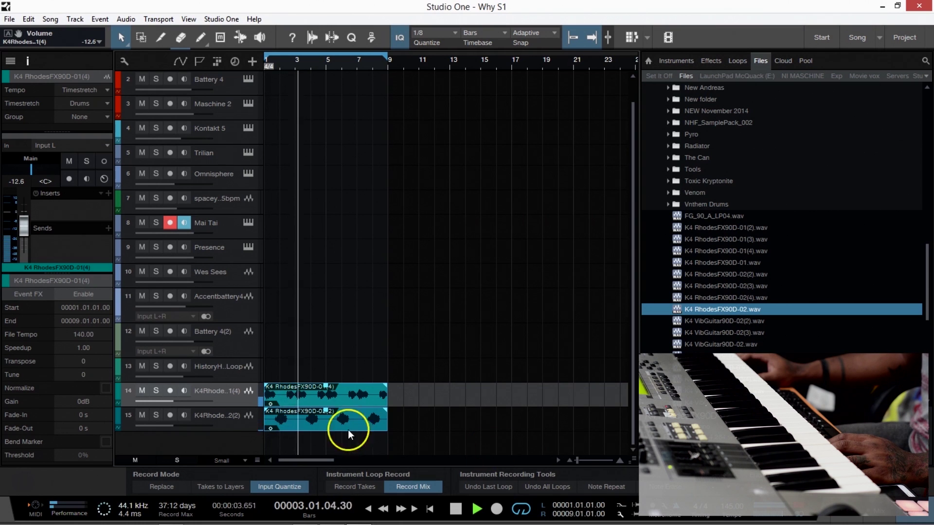
Step: Set the volume of both Rhodes tracks to -5.6 during playback and stop the song
left_click(214, 420)
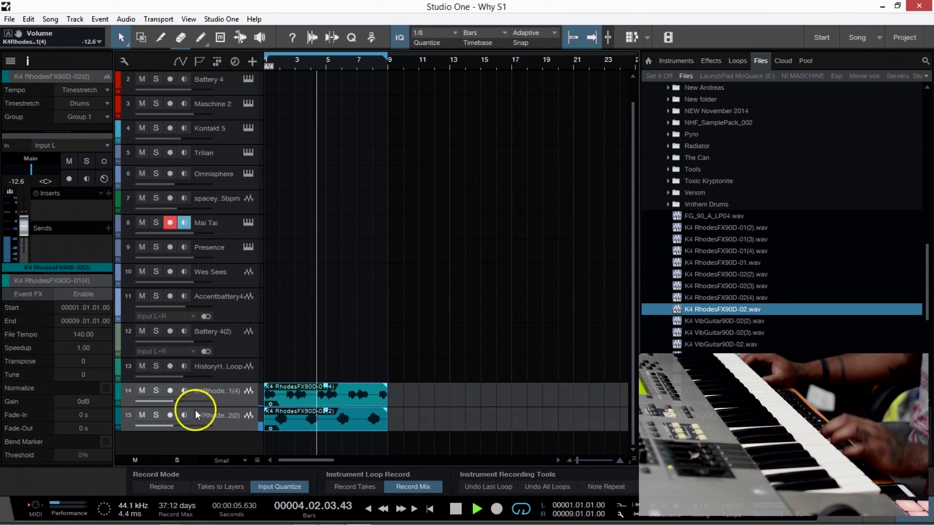
left_click_drag(178, 402, 189, 404)
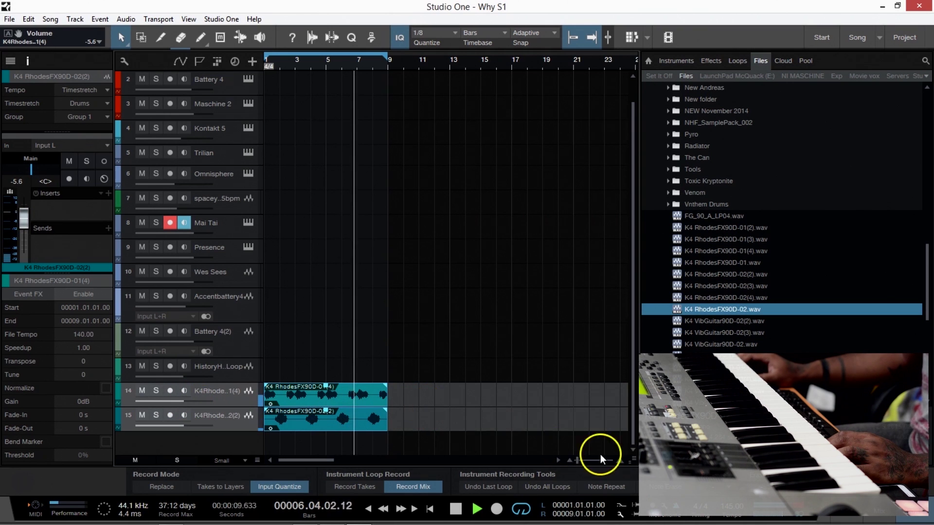
key("space")
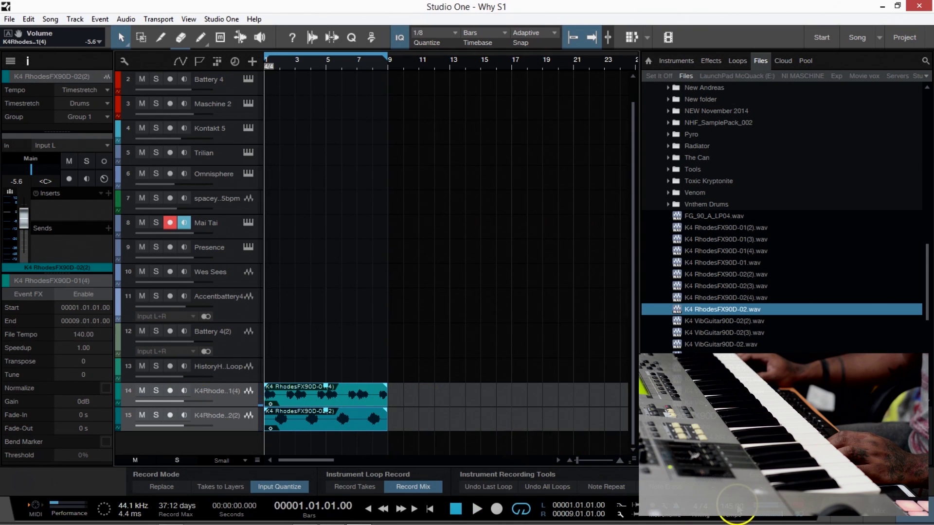
Step: Lower the song tempo to 122 and play the Rhodes loop to check it
key("e")
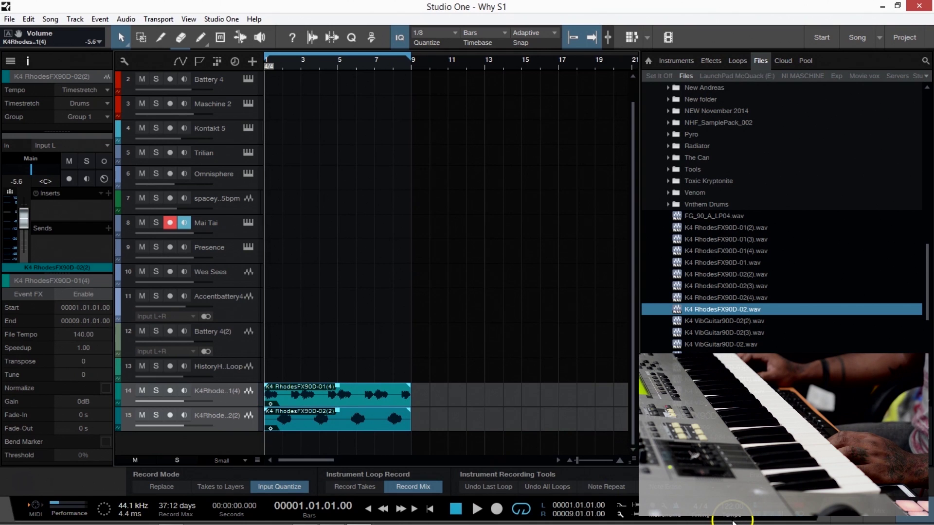
key("space")
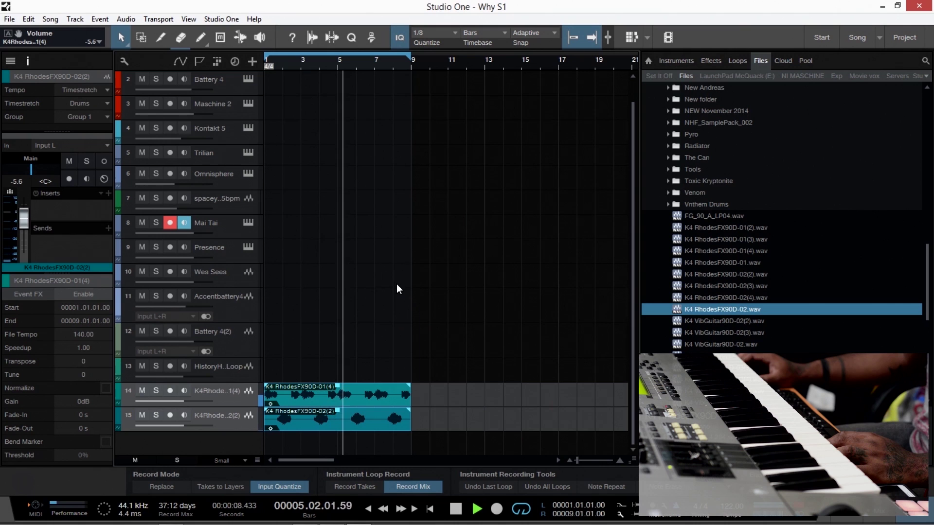
key("space")
Step: Insert the FabFilter Pro-Q 2 effect on the Maschine 2 track from the browser's FabFilter folder
left_click(231, 111)
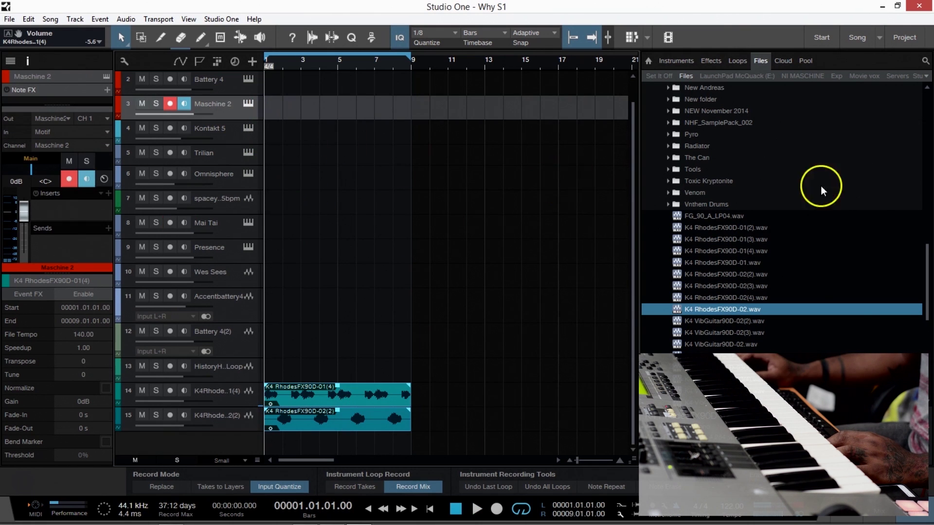
left_click(680, 59)
left_click(710, 60)
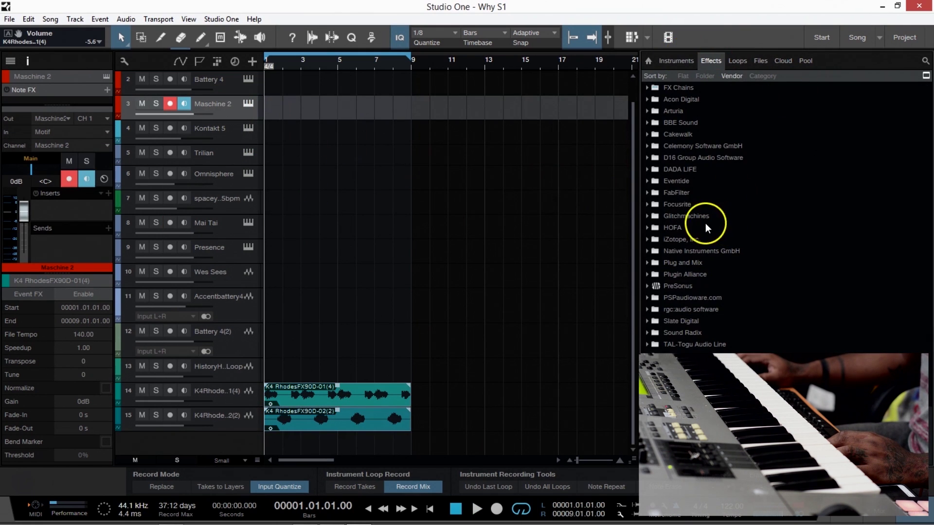
left_click(669, 194)
scroll(749, 223, "down", 5)
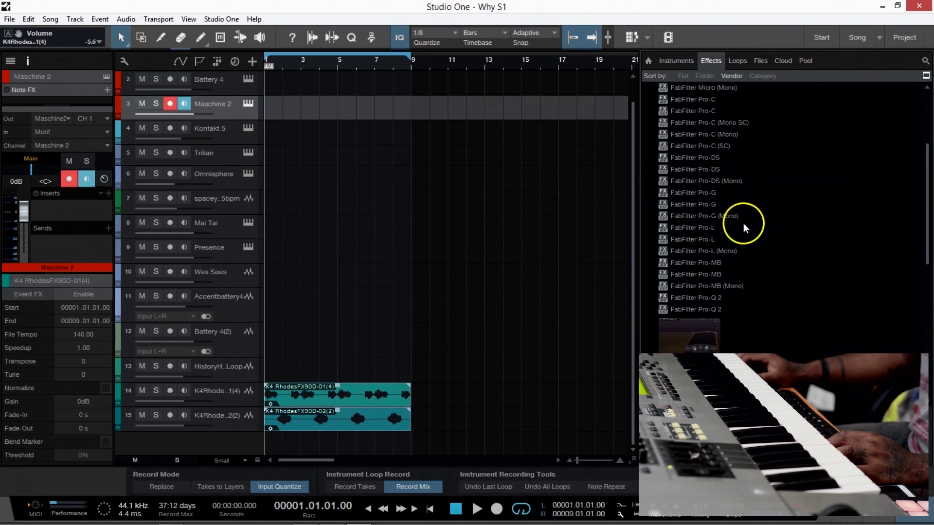
left_click(734, 237)
left_click_drag(710, 227, 244, 112)
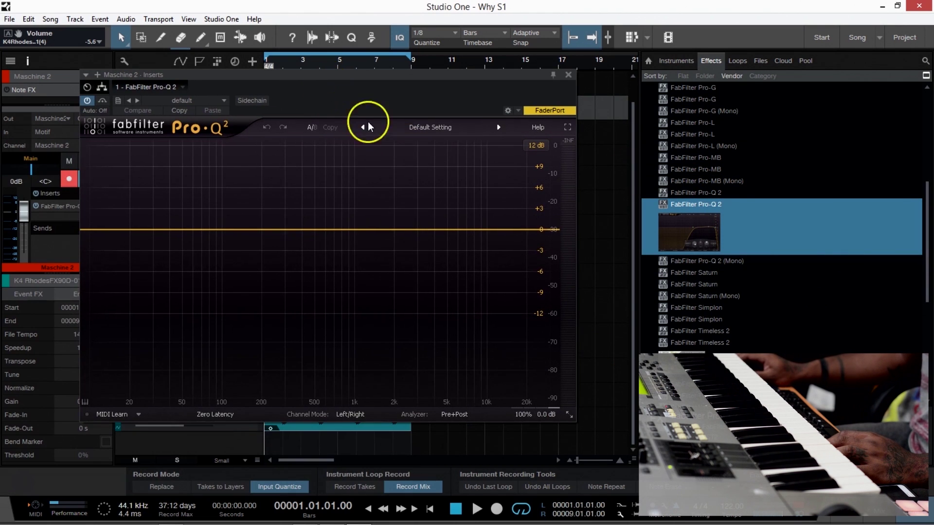
Step: Add a low cut at about 115 Hz and a high cut at about 3150 Hz in Pro-Q 2 during playback, and close the effect
left_click(528, 229)
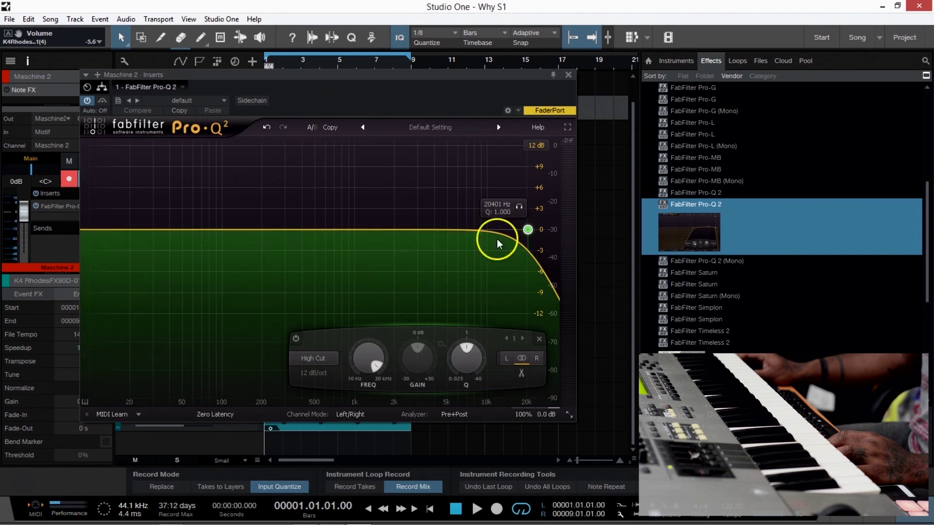
left_click(98, 229)
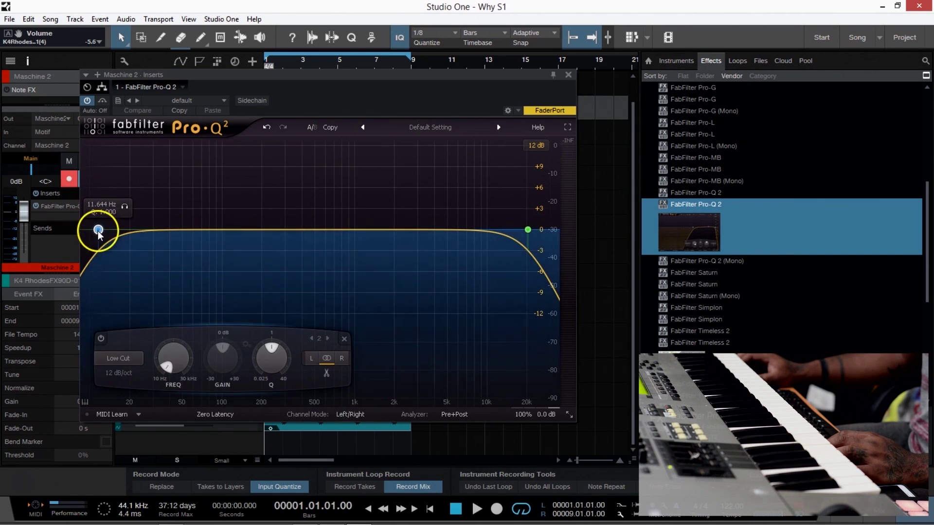
left_click_drag(99, 240, 203, 246)
key("space")
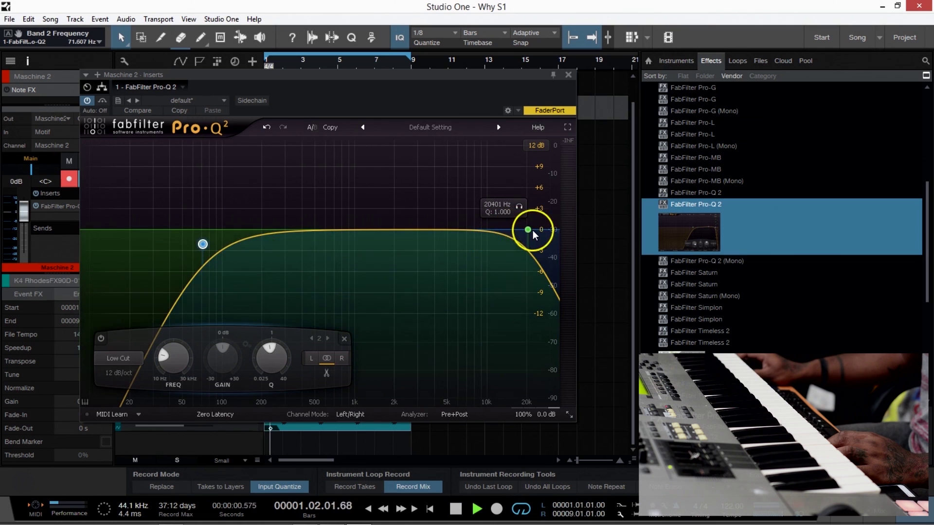
left_click_drag(528, 229, 421, 237)
left_click_drag(193, 250, 226, 249)
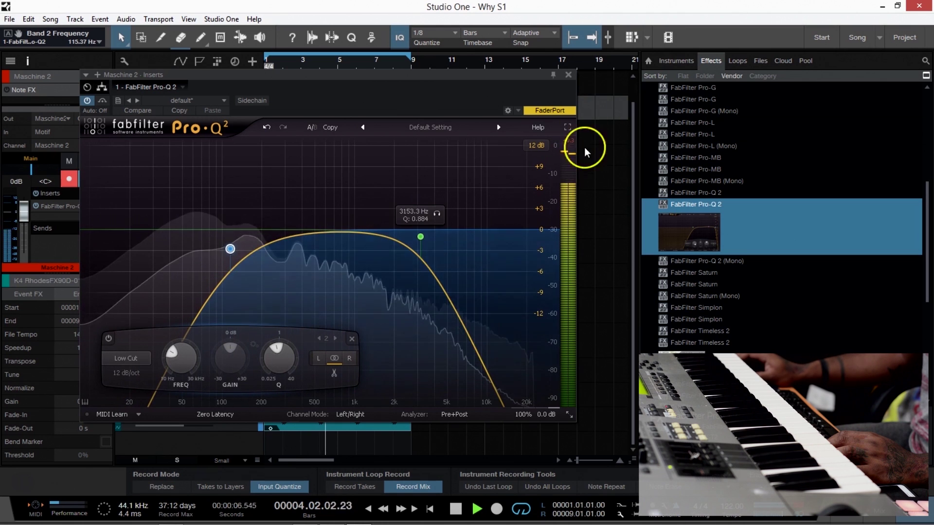
left_click(568, 75)
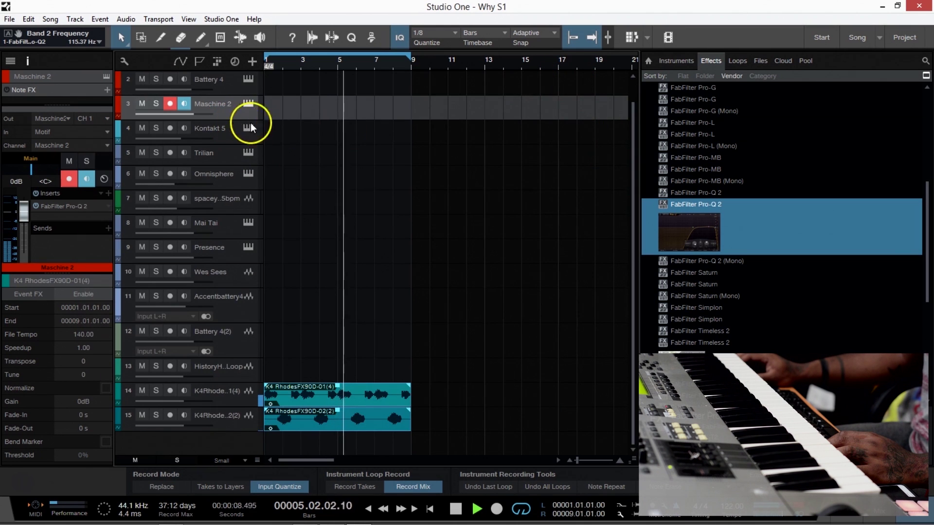
key("space")
Step: Browse the sample folders on disk in the file browser and look through the contents of the Toxins folder
left_click(759, 60)
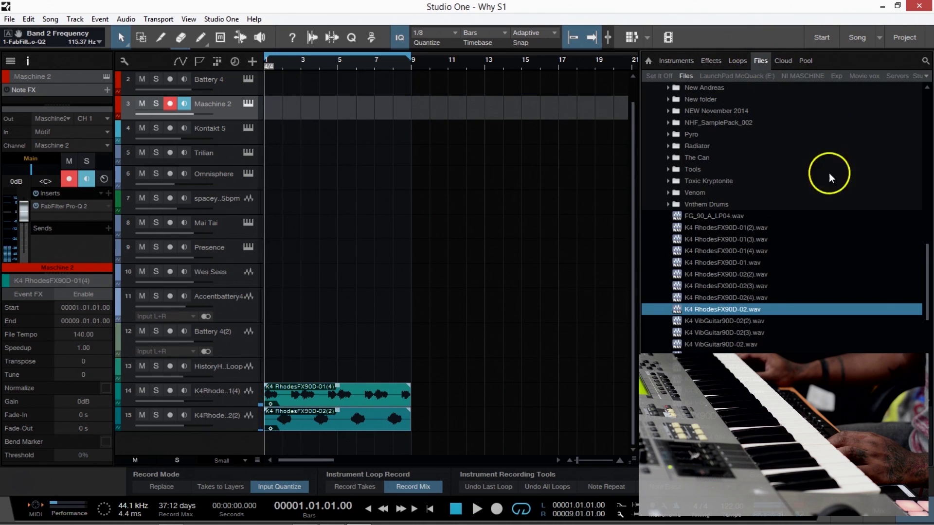
double_click(694, 204)
double_click(694, 204)
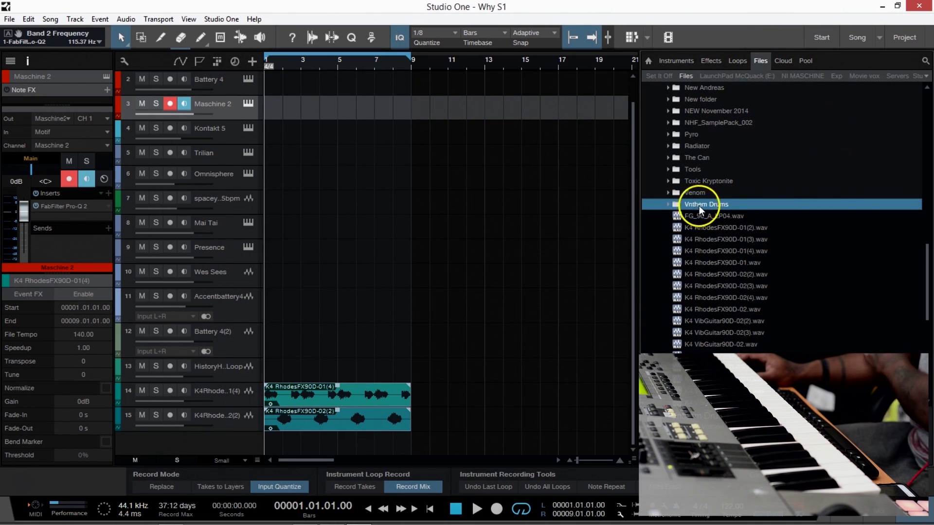
scroll(698, 206, "down", 6)
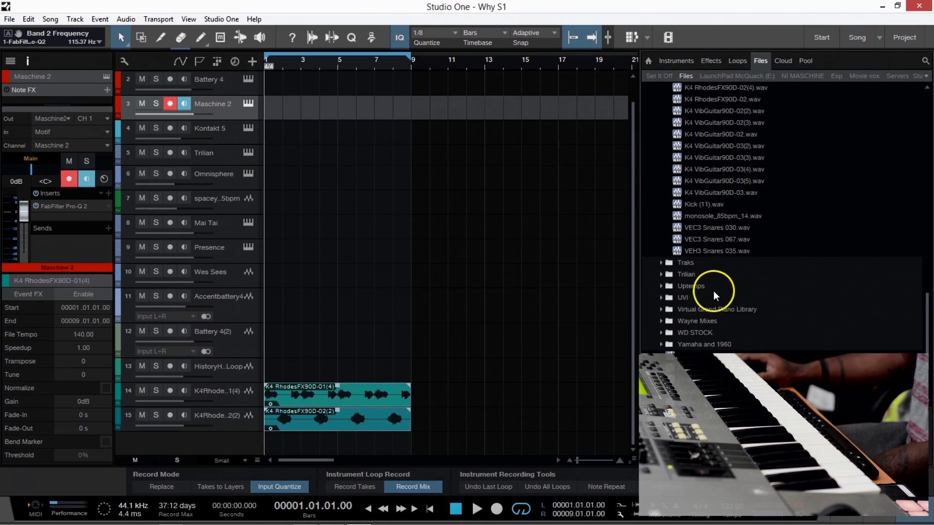
scroll(713, 291, "down", 2)
scroll(707, 280, "up", 15)
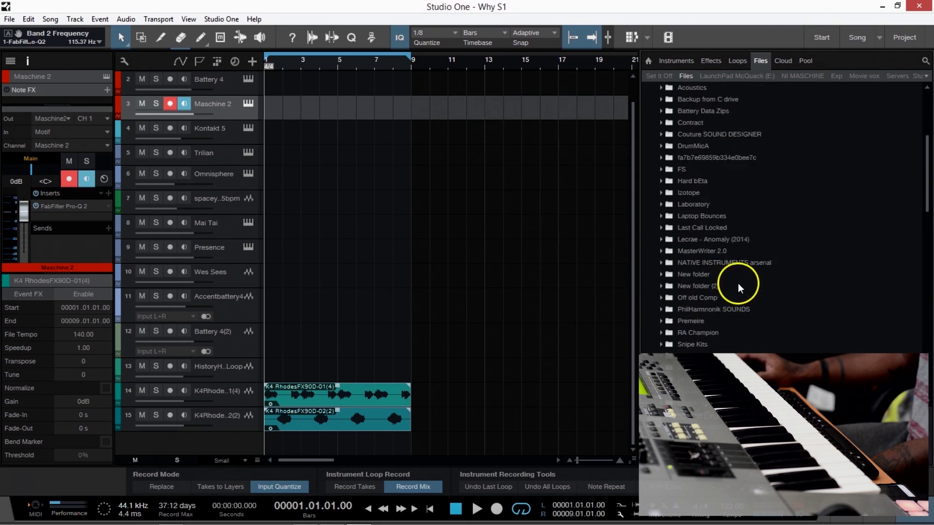
scroll(737, 285, "down", 3)
left_click(680, 295)
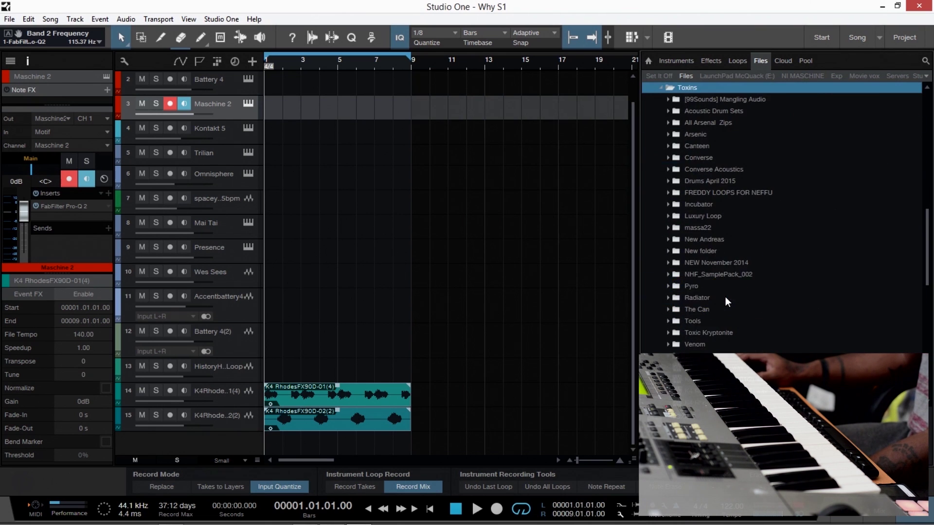
scroll(705, 313, "down", 1)
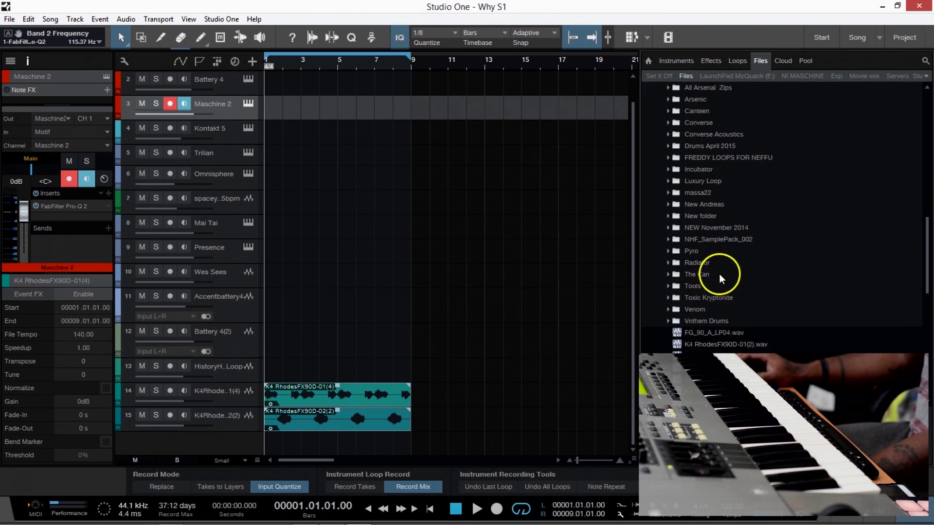
scroll(713, 189, "up", 1)
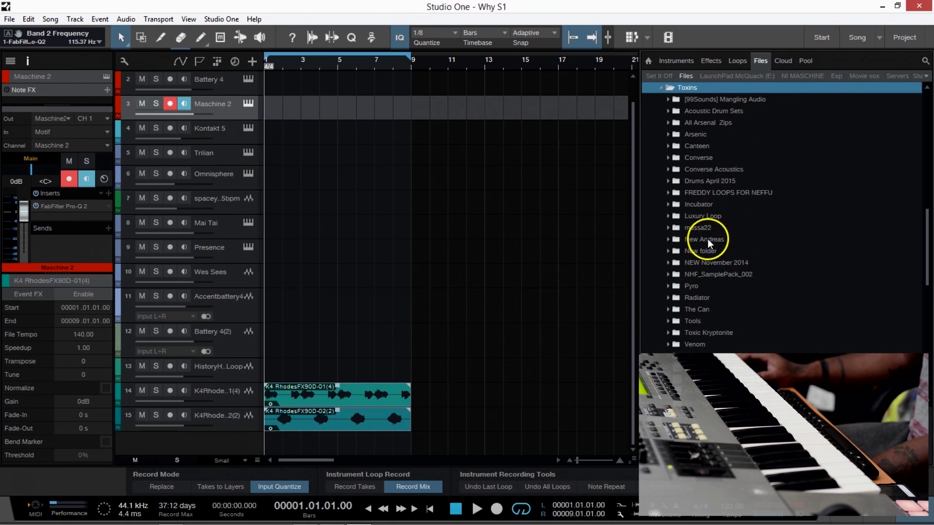
Step: Expand the Tools folder and its Drums subfolder in the file browser, and look through the drum kit folders
left_click(693, 320)
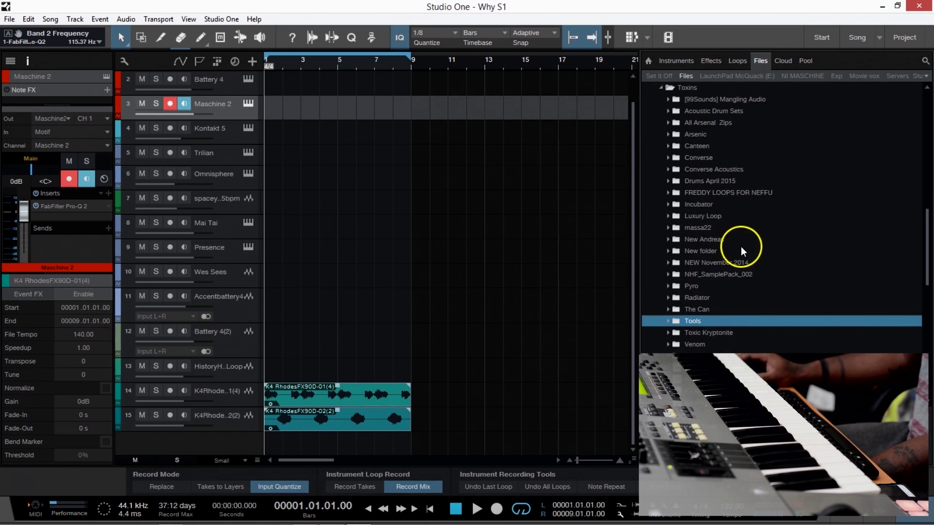
scroll(741, 247, "up", 3)
left_click(685, 180)
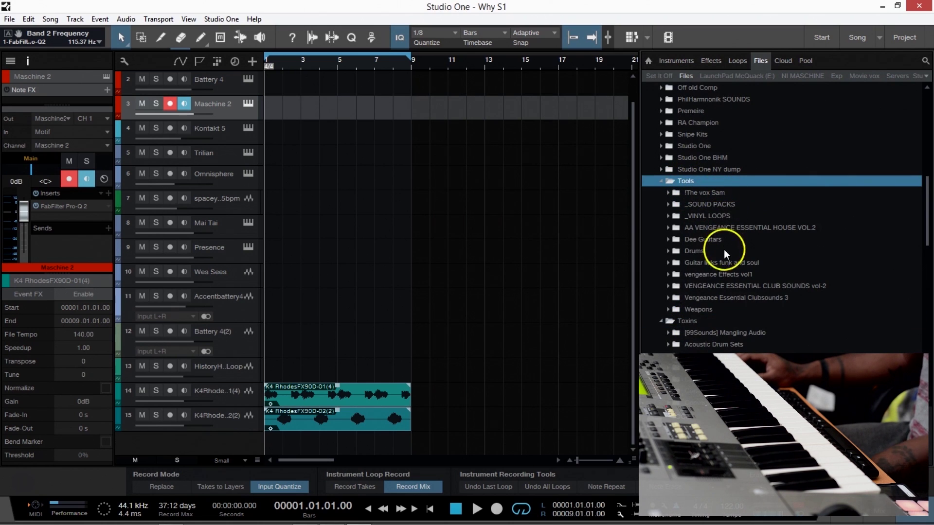
left_click(695, 252)
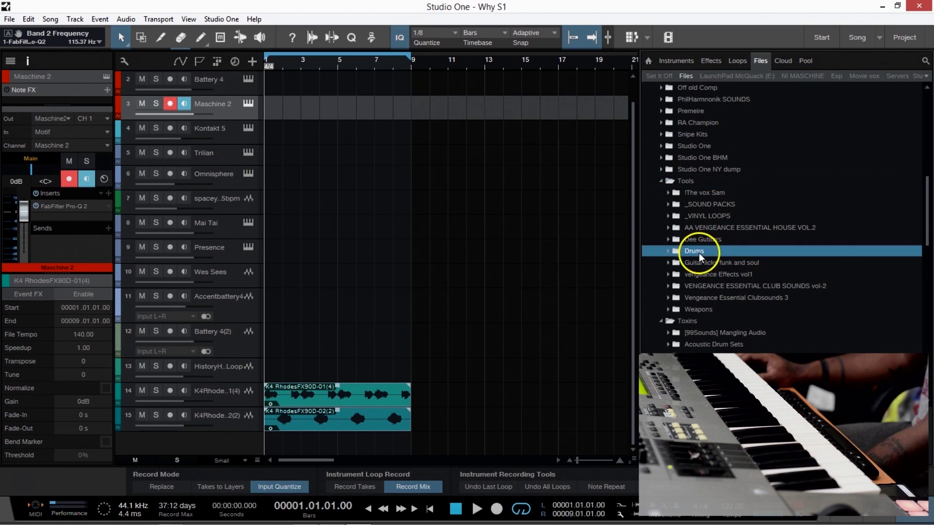
left_click(668, 251)
scroll(743, 300, "down", 4)
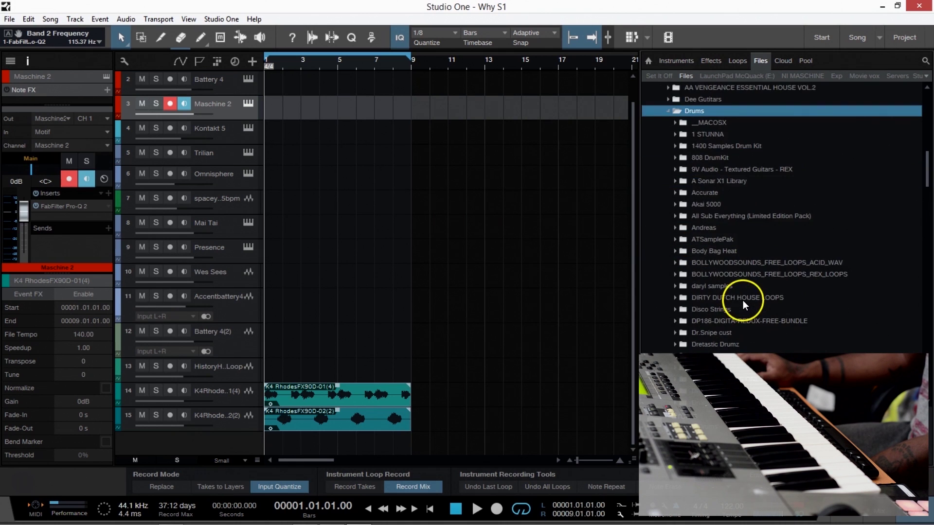
scroll(741, 299, "down", 6)
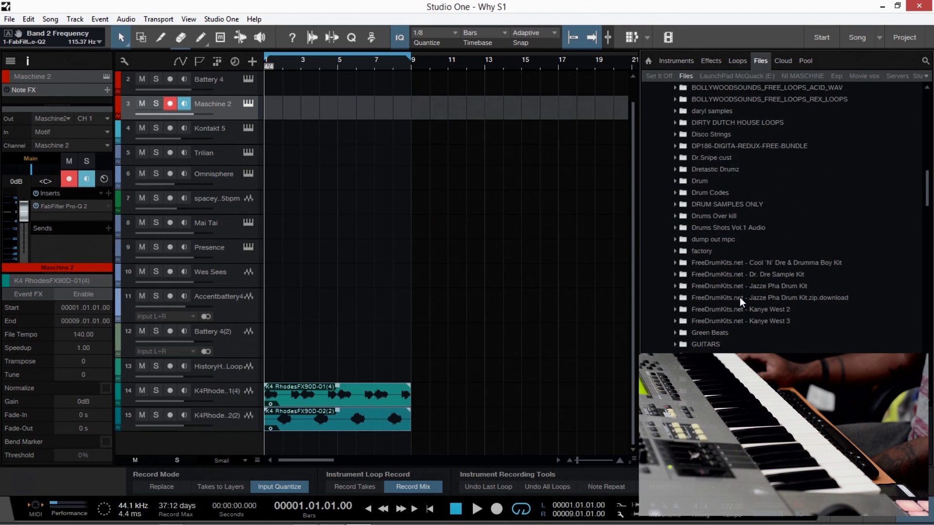
scroll(739, 297, "down", 1)
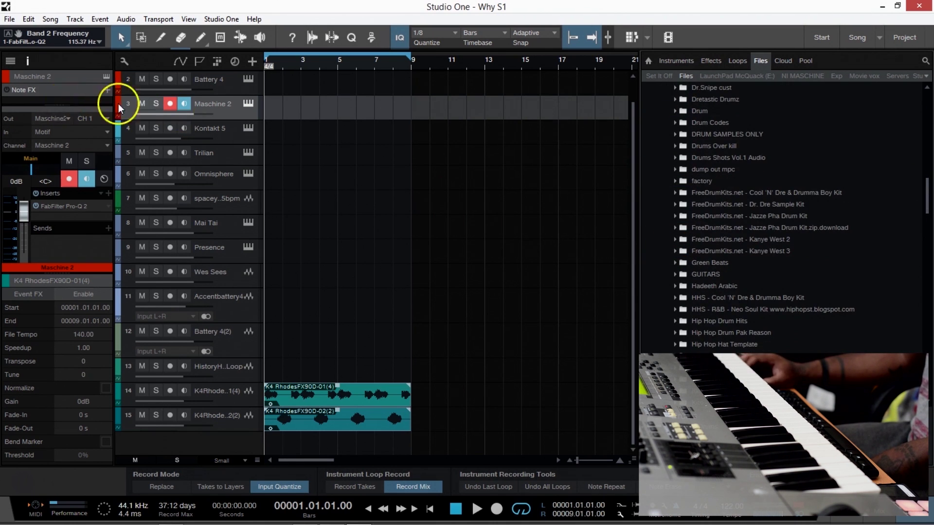
Step: Hide the track inspector and show it again
left_click(28, 60)
left_click(29, 61)
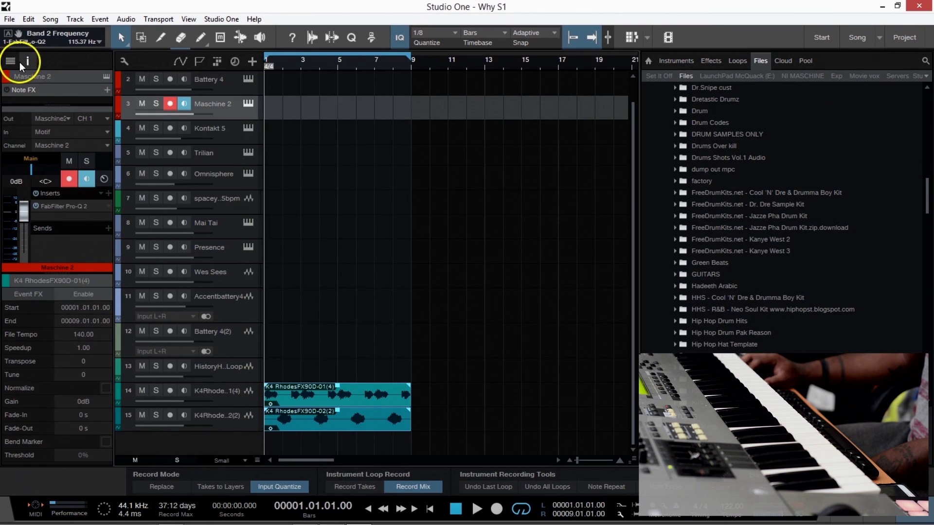
Step: Toggle the track list and the inspector off and on, and select the Rhodes event on track 15
left_click(10, 61)
left_click(14, 60)
left_click(31, 60)
left_click(31, 60)
left_click(306, 417)
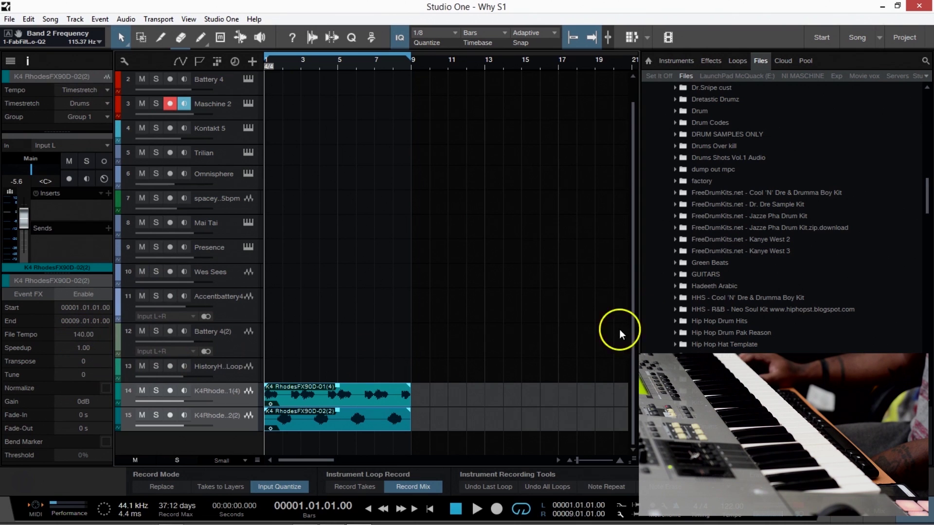
Step: Add Crashes.wav from the Hip Hop Hat Template folder on a new track at bar 1, and lower its volume to -27.9 dB
scroll(739, 278, "down", 2)
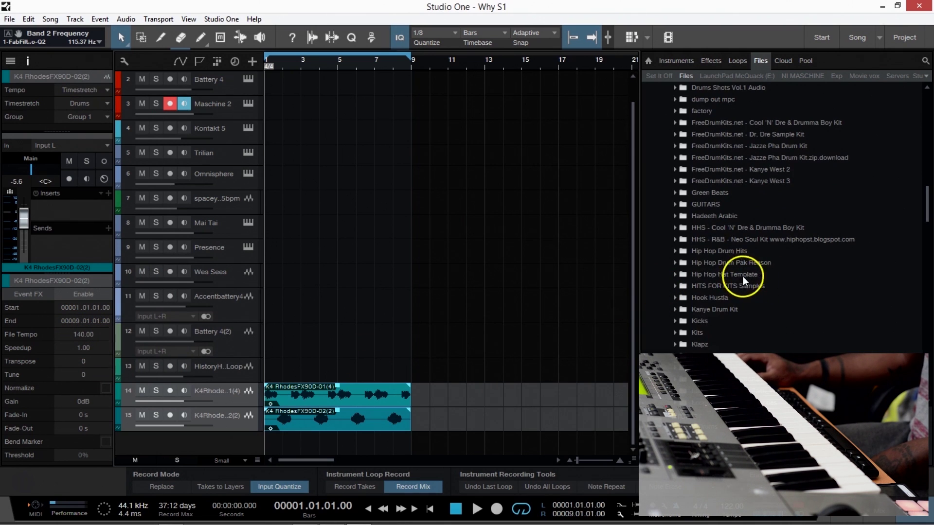
double_click(743, 275)
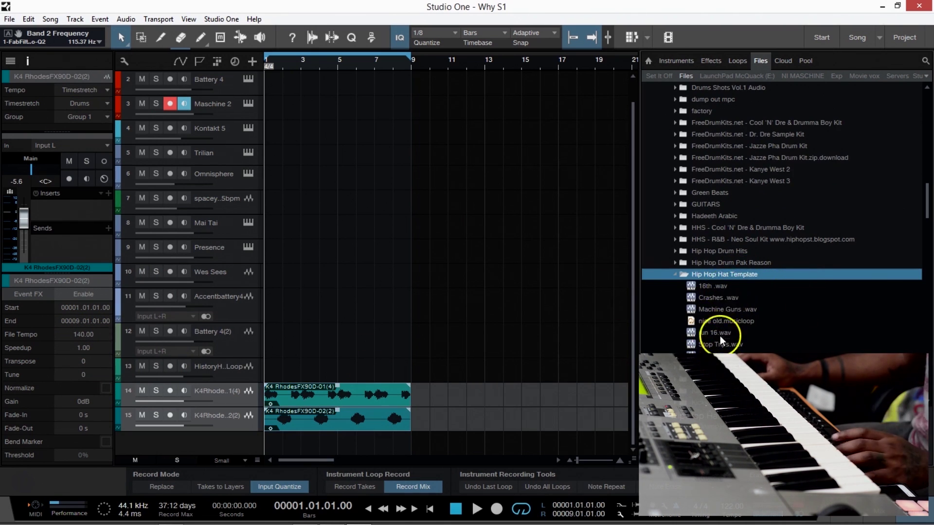
left_click(715, 288)
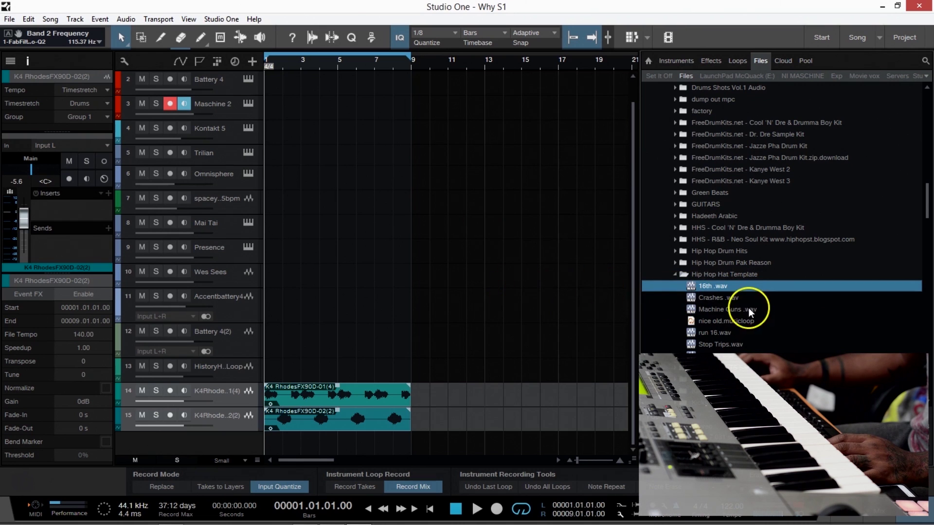
left_click_drag(719, 299, 302, 428)
left_click_drag(192, 424, 162, 427)
key("space")
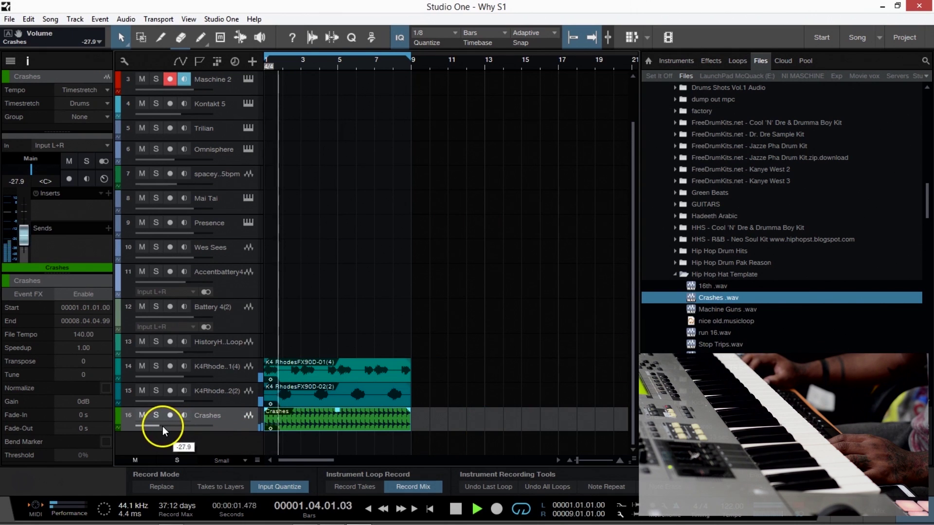
key("space")
Step: Time-stretch the Crashes event to end at bar 9 after auditioning it ending at bar 5, and lower its track volume to -36.8 dB
left_click_drag(411, 425, 336, 422)
key("space")
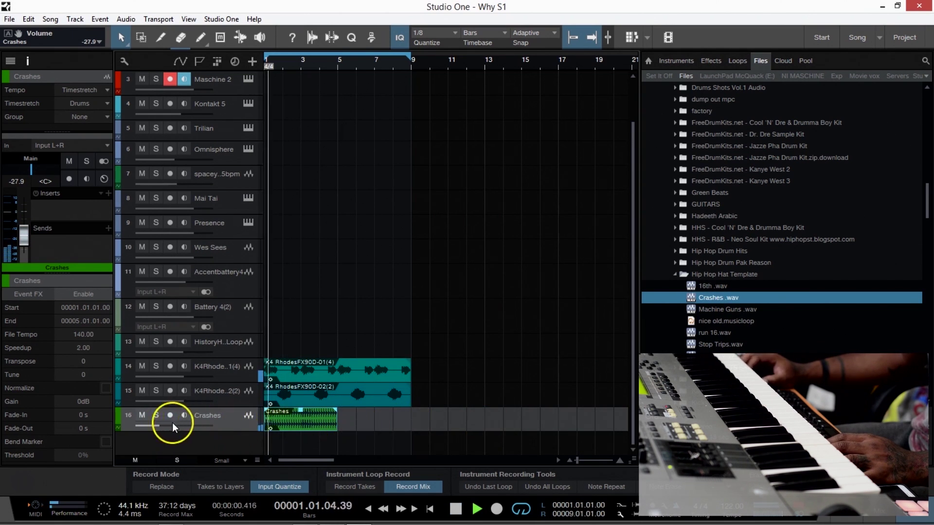
left_click_drag(338, 423, 411, 427)
key("space")
key("space")
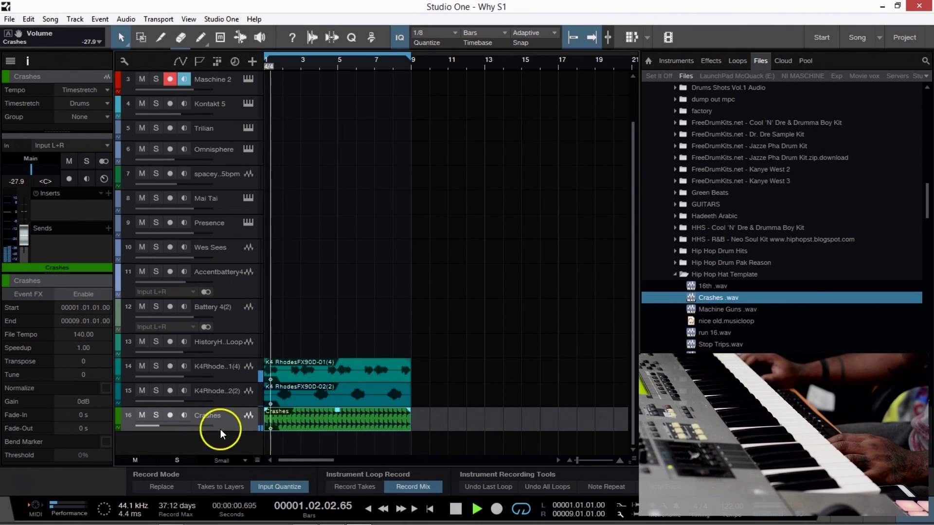
left_click_drag(165, 427, 154, 426)
key("space")
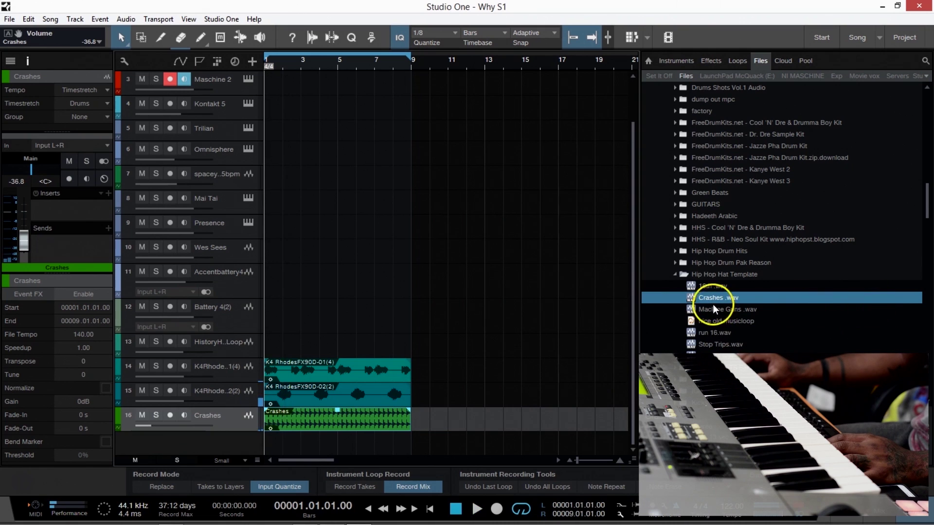
Step: Audition the 16th.wav and Machine Guns.wav samples against the song playback
left_click(713, 287)
key("space")
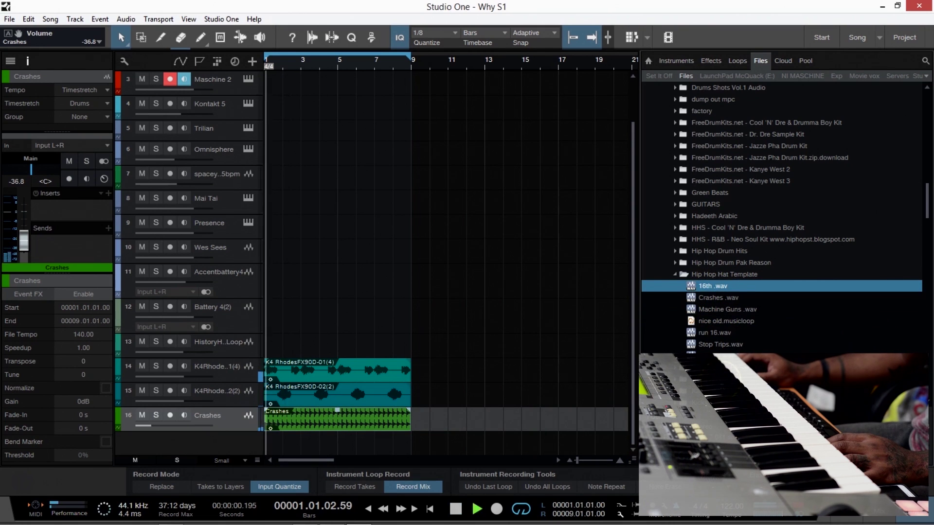
left_click(716, 309)
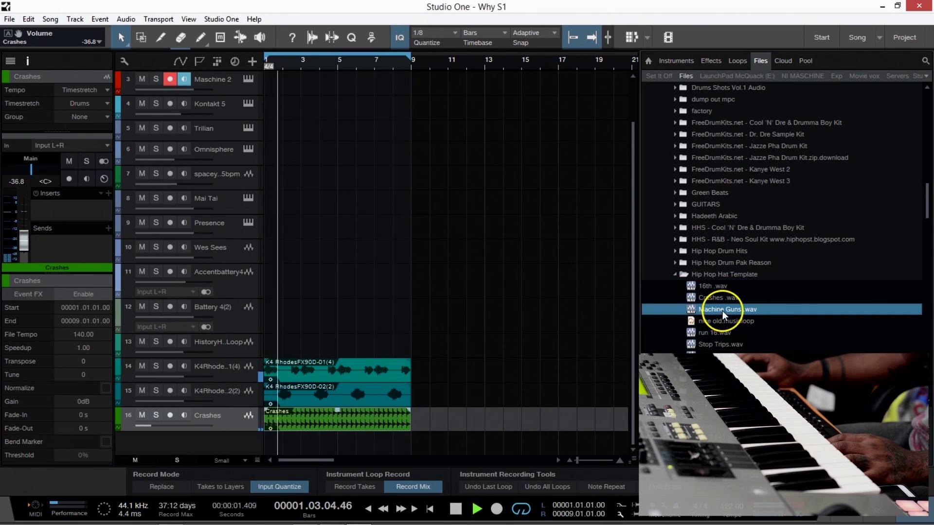
key("space")
Step: Add Machine Guns.wav on a new track at bar 1, and solo that track for playback
left_click_drag(695, 309, 292, 451)
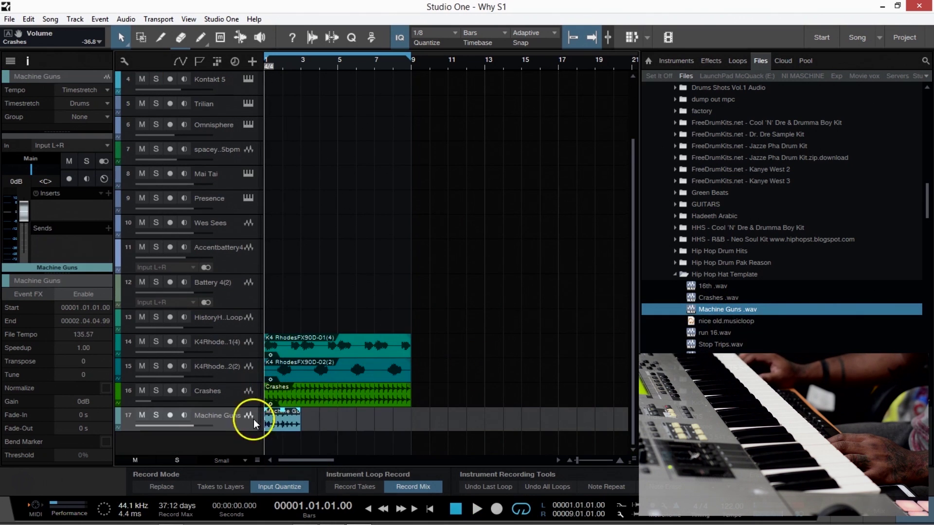
left_click_drag(289, 55, 290, 60)
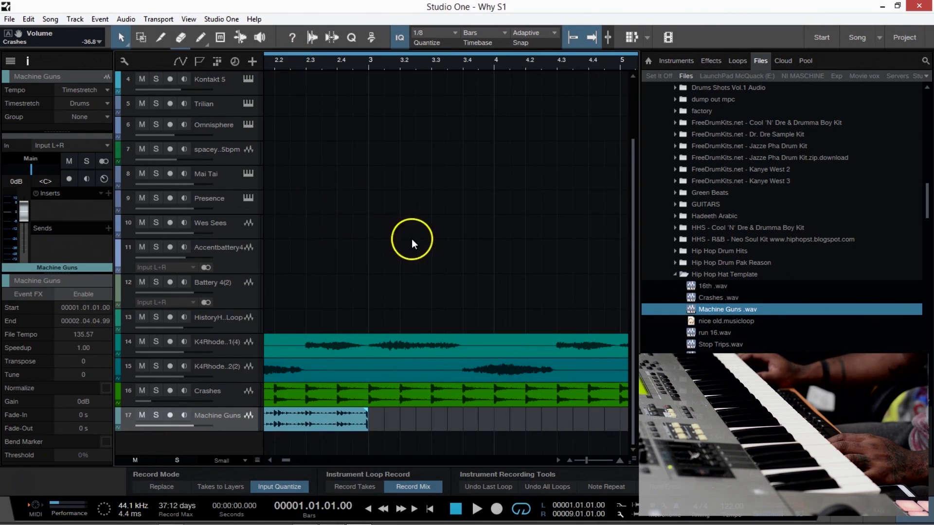
left_click(281, 459)
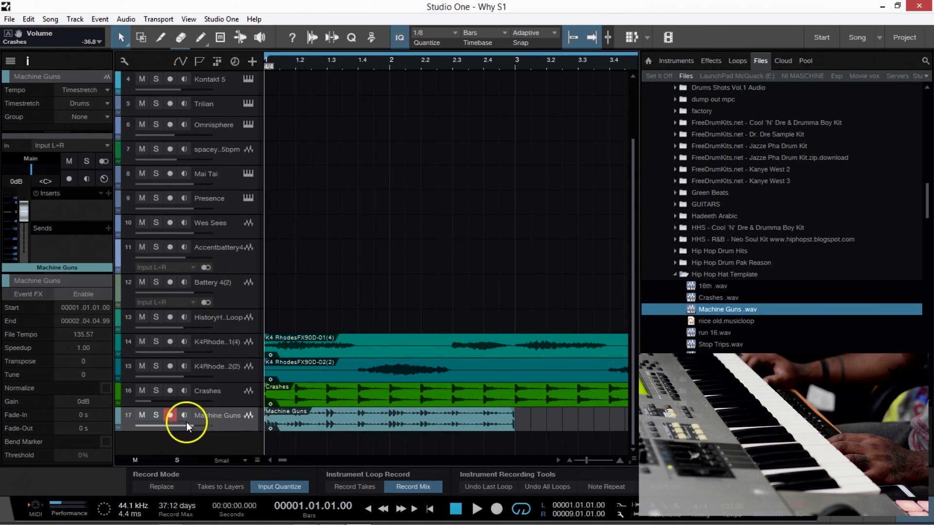
left_click(156, 415)
key("space")
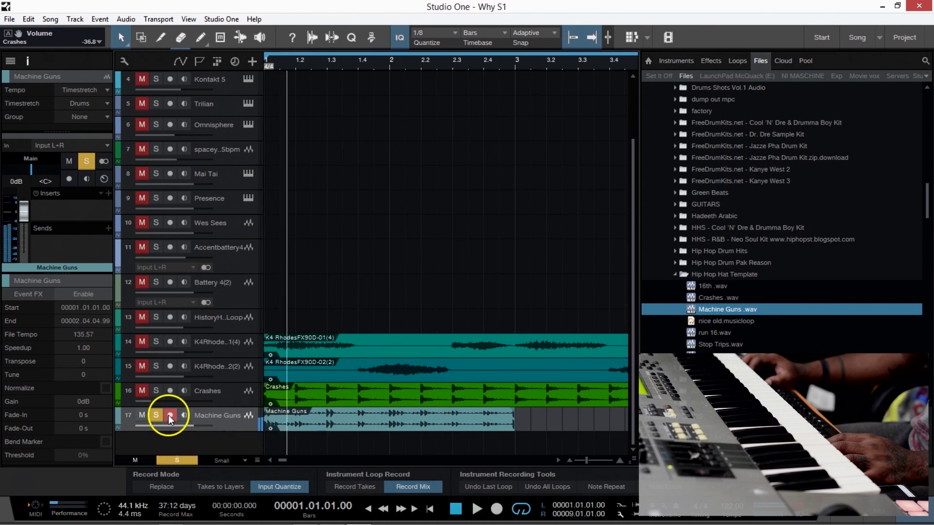
Step: Move a slice of the Machine Guns event to 1.02.03, and run the transport with the track's solo turned off
left_click_drag(507, 417, 306, 422)
left_click(156, 414)
key("KP_Multiply")
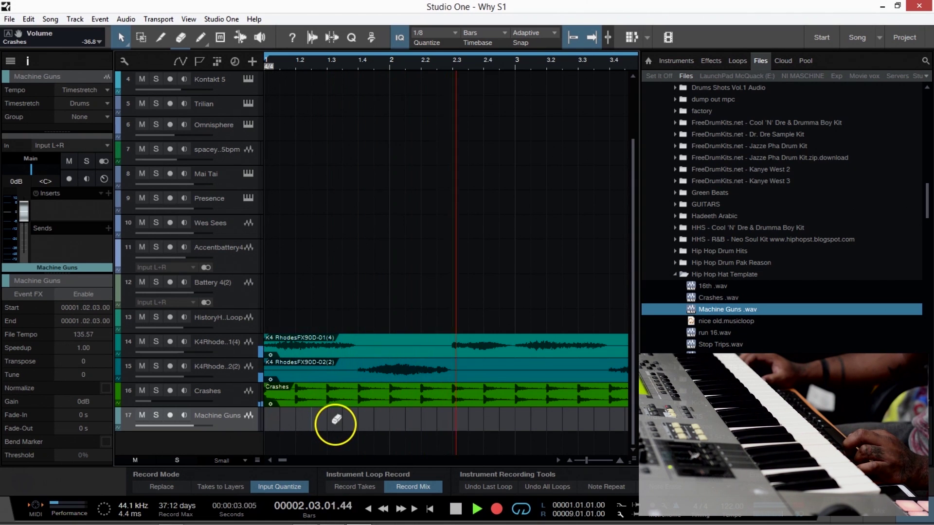
key("space")
Step: Set the Range Tool as the arrow's alternative tool, and move the Machine Guns slice to start at 1.02.01
left_click(124, 40)
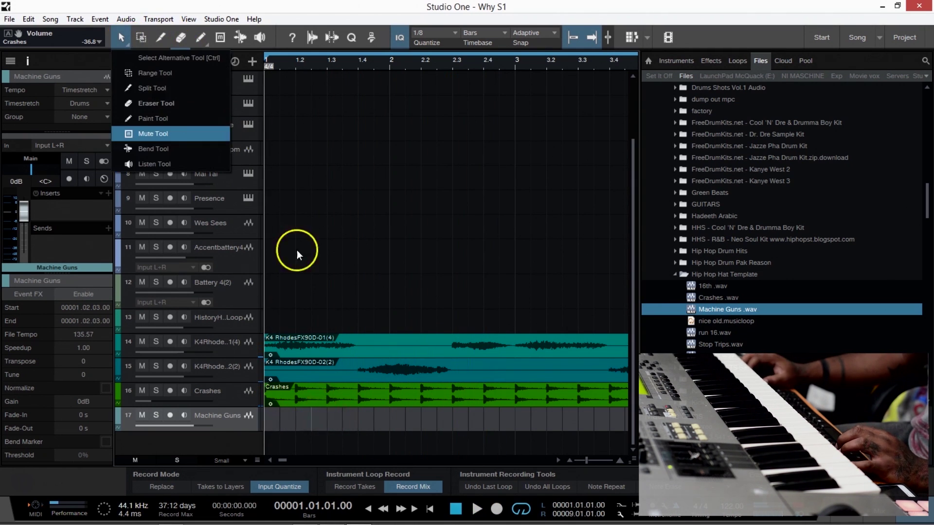
left_click(165, 75)
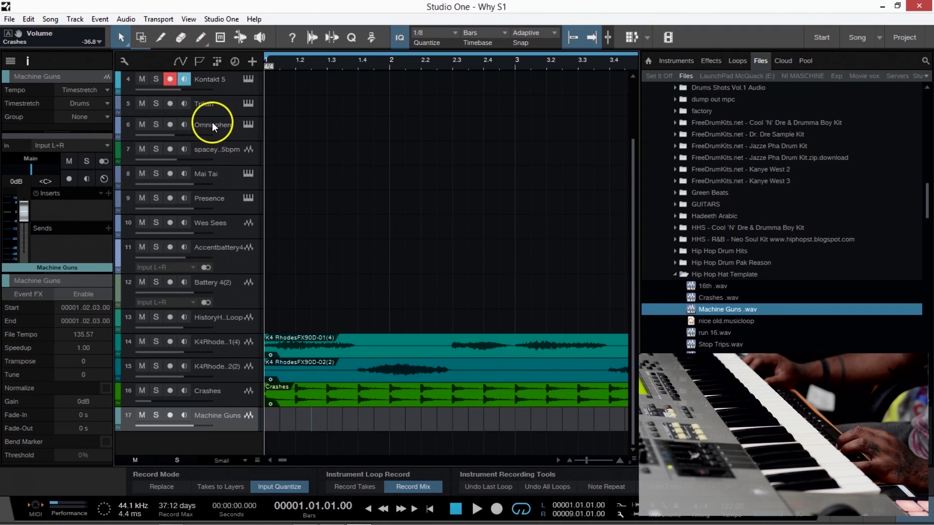
left_click_drag(317, 420, 295, 418)
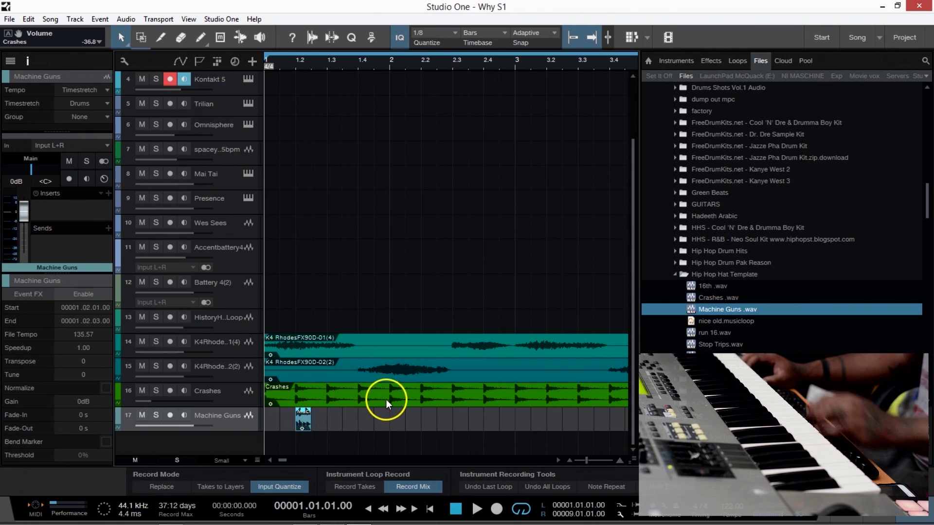
Step: Lower the Machine Guns track volume to -8.4 dB during playback
key("space")
left_click_drag(197, 428, 187, 426)
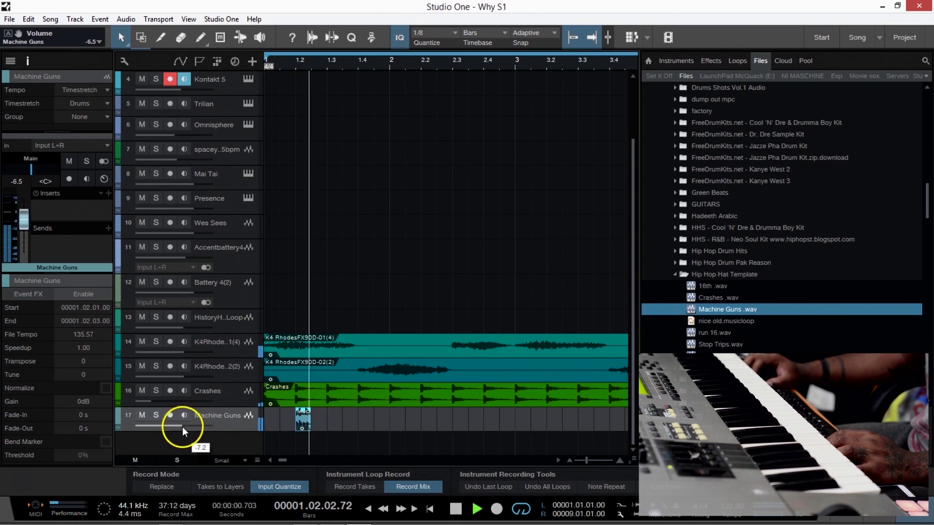
key("space")
Step: Copy the Machine Guns slice to 1.04.03 and to 2.01.03, and play the pattern
left_click_drag(302, 421, 386, 426)
key("space")
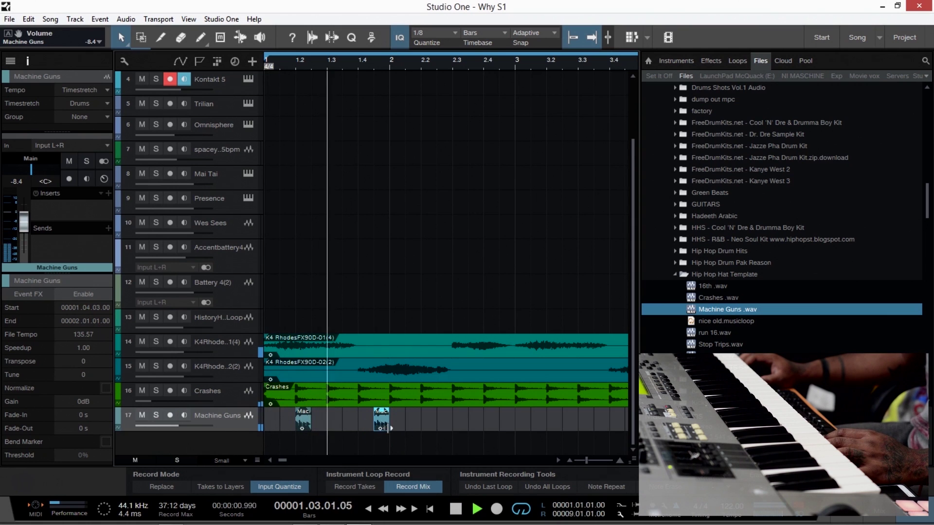
left_click_drag(381, 422, 125, 425)
key("space")
key("space")
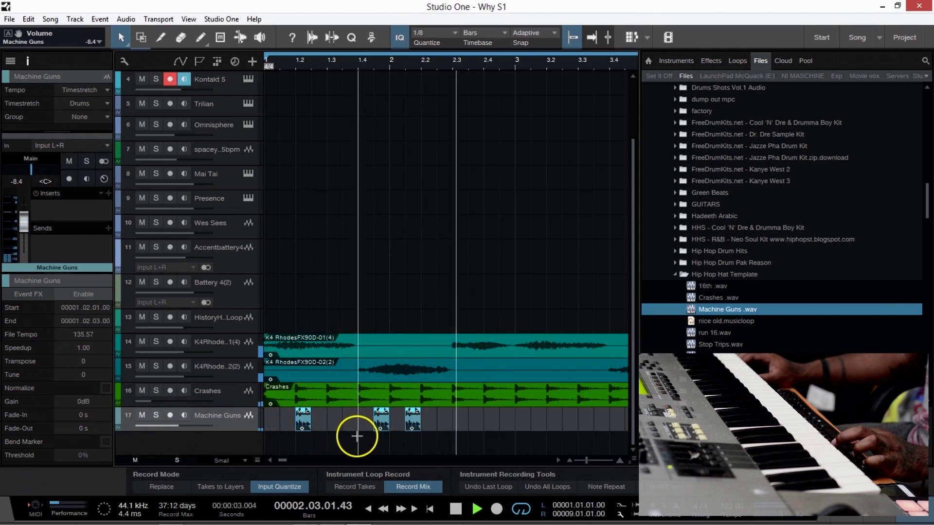
Step: Move the third Machine Guns slice to beat 2 of bar 2, and play the pattern back
mouse_move(417, 425)
left_mouse_down()
mouse_move(441, 426)
mouse_move(431, 424)
left_mouse_up()
key("space")
key("space")
key("space")
Step: Bounce the three Machine Guns slices into one event spanning bars 1 and 2, and play it
left_click(163, 389)
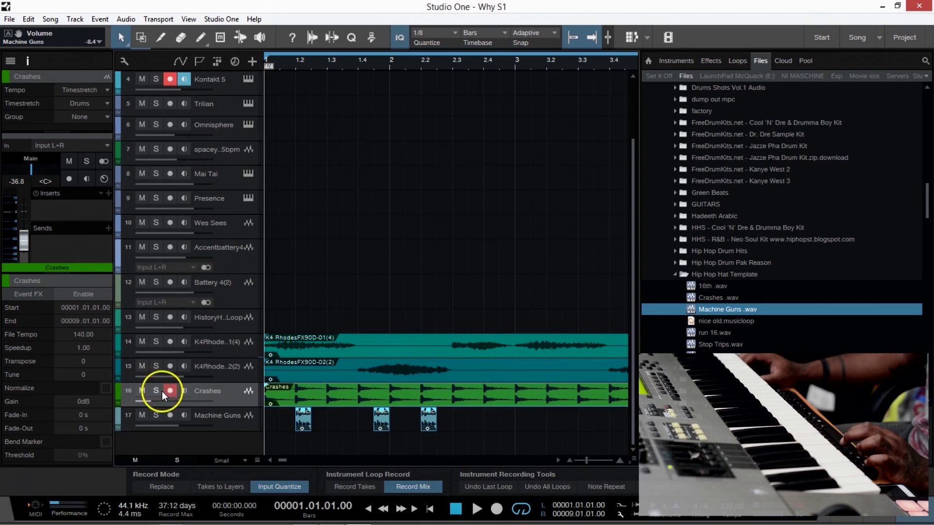
left_click(205, 428)
key("ctrl+b")
key("space")
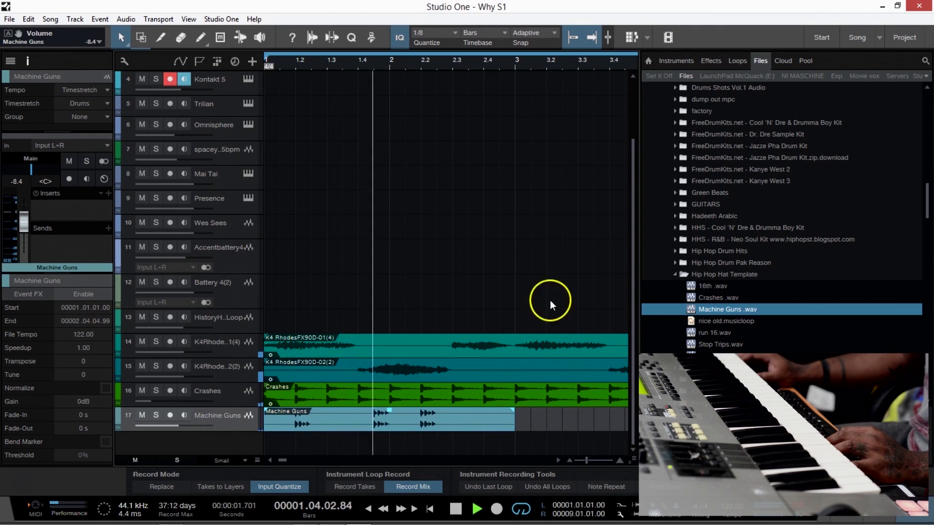
Step: Duplicate the two-bar Machine Guns event three times so it fills the song up to bar 9
key("shift+z")
key("space")
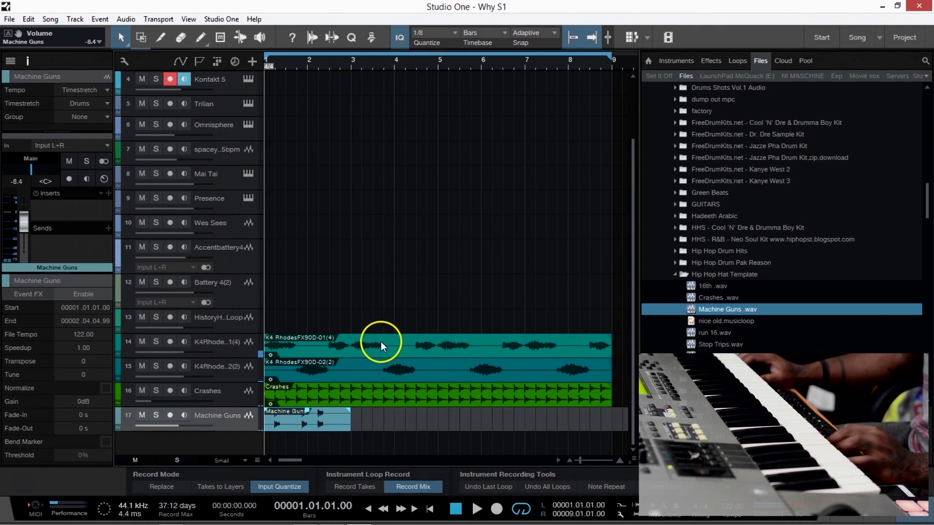
key("d")
key("d")
key("d")
scroll(346, 267, "up", 2)
scroll(346, 267, "down", 2)
Step: Select the grouped Rhodes tracks, open the mix console, and show the effects list in the browser
left_click(247, 351)
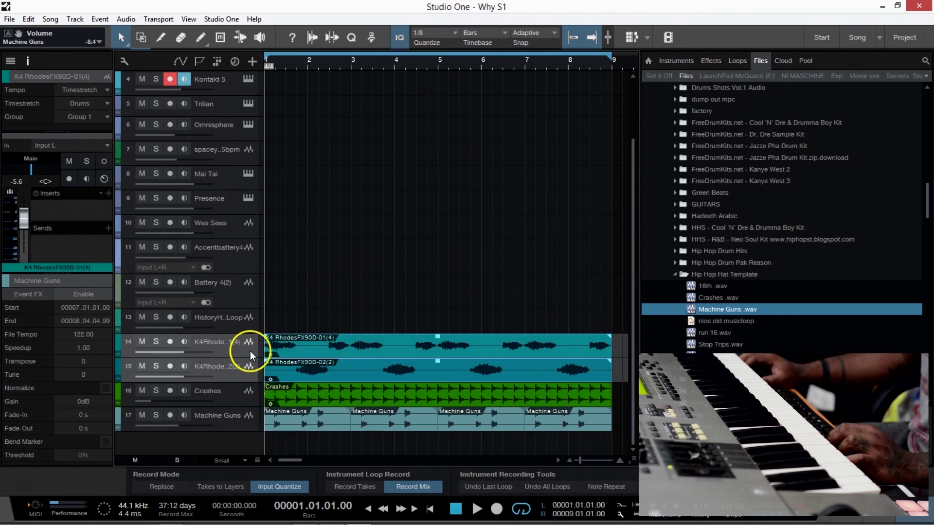
key("F3")
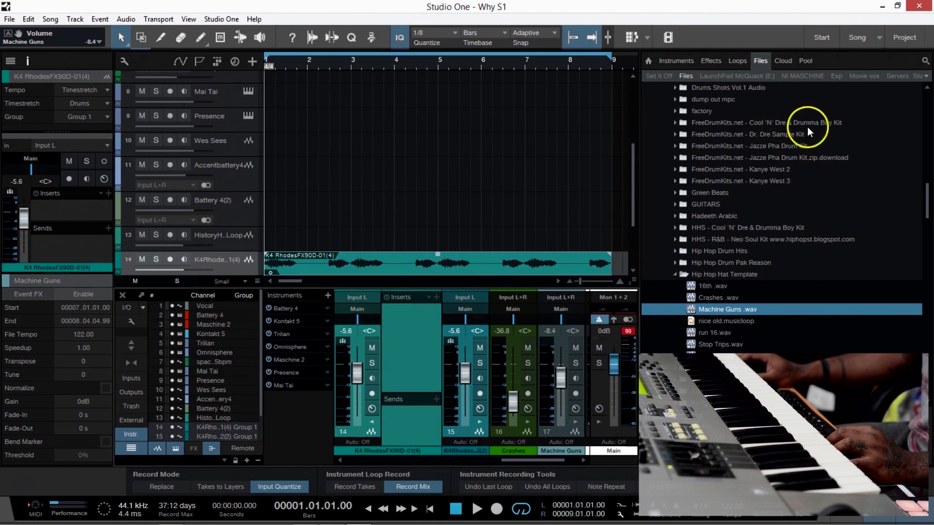
left_click(676, 60)
left_click(709, 60)
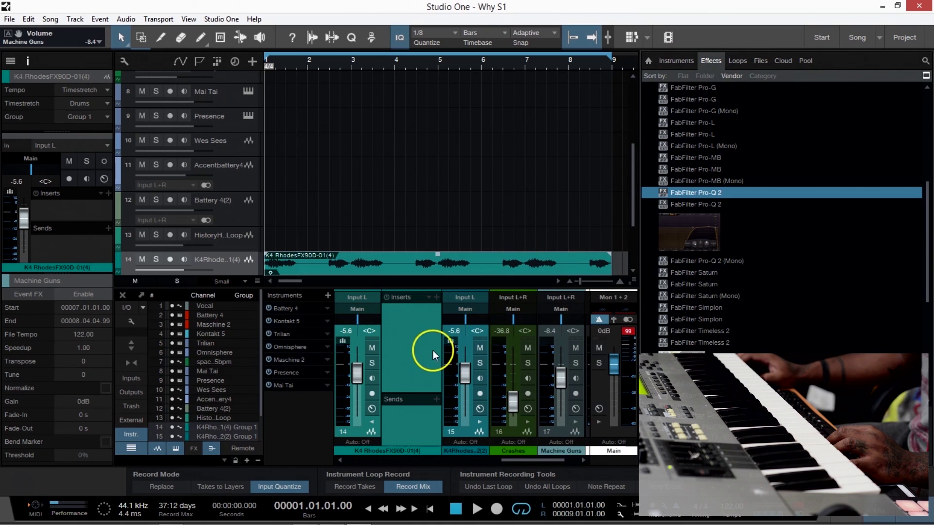
scroll(331, 243, "down", 3)
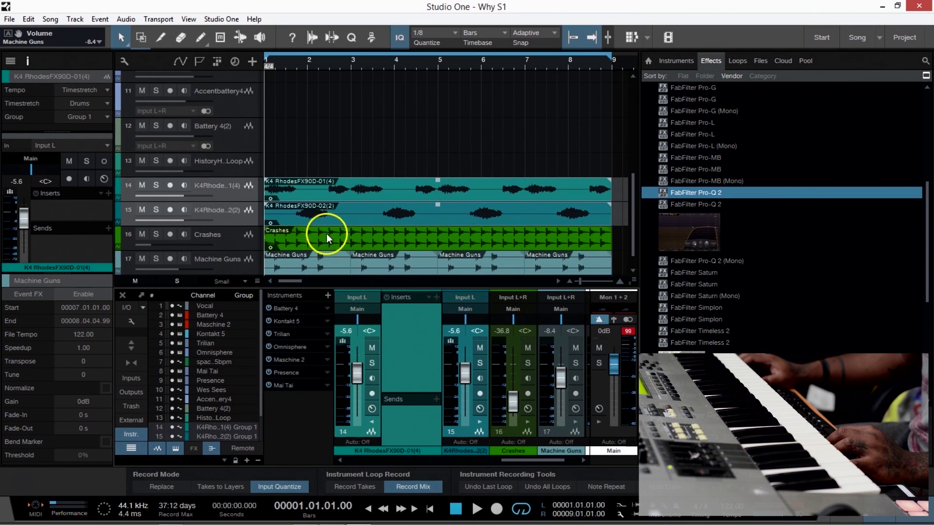
Step: Solo the grouped Rhodes tracks and lower their volume to -9.9 dB during playback
left_click(156, 185)
key("space")
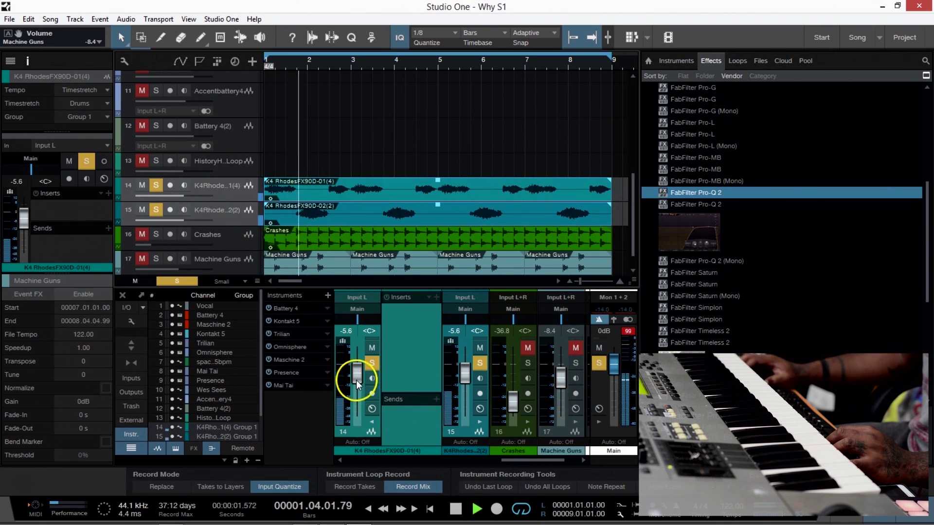
left_click_drag(356, 375, 357, 383)
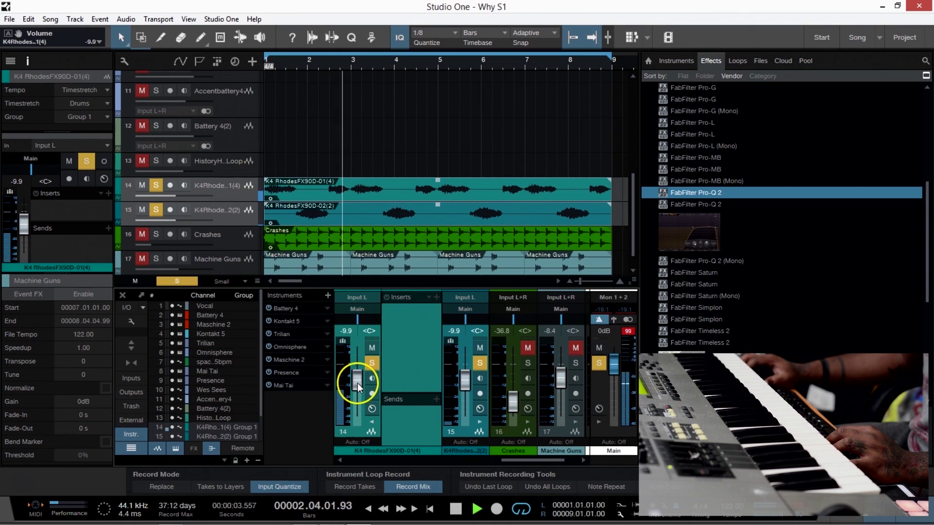
scroll(756, 290, "up", 3)
key("space")
Step: Collapse the FabFilter effects, expand the PreSonus vendor folder, and select Pro EQ in its effects list
scroll(746, 256, "up", 3)
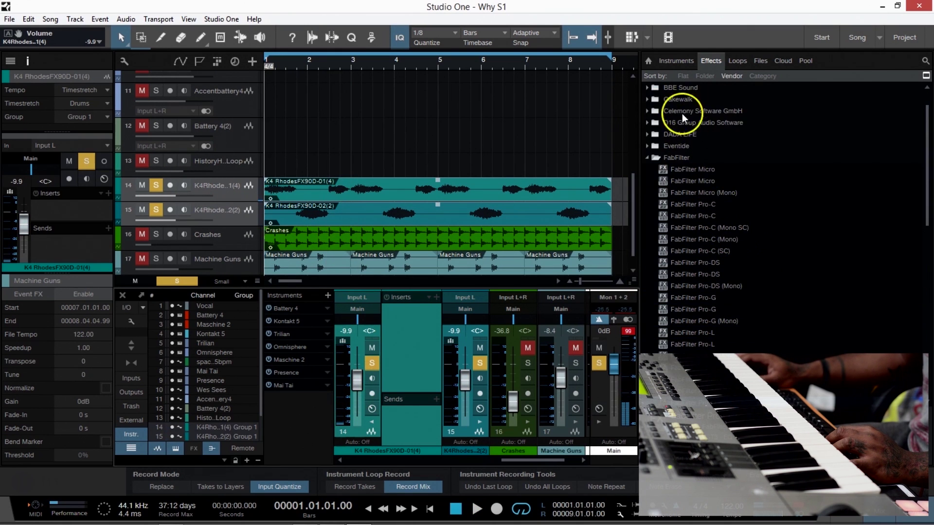
scroll(687, 201, "up", 3)
left_click(664, 193)
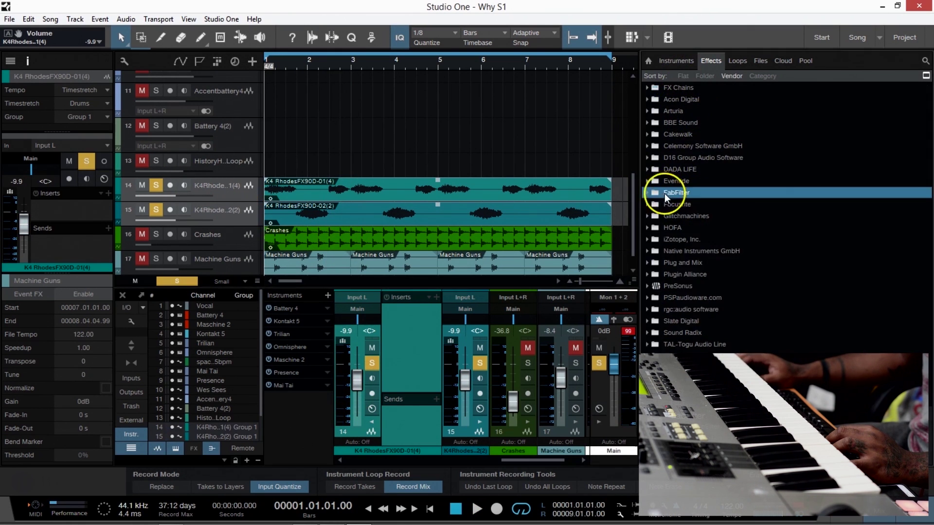
left_click(681, 286)
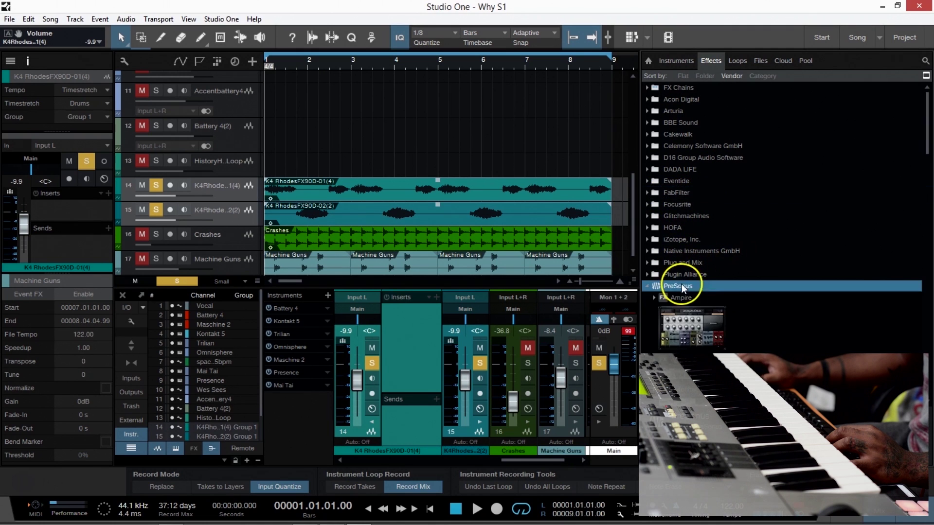
scroll(729, 272, "down", 5)
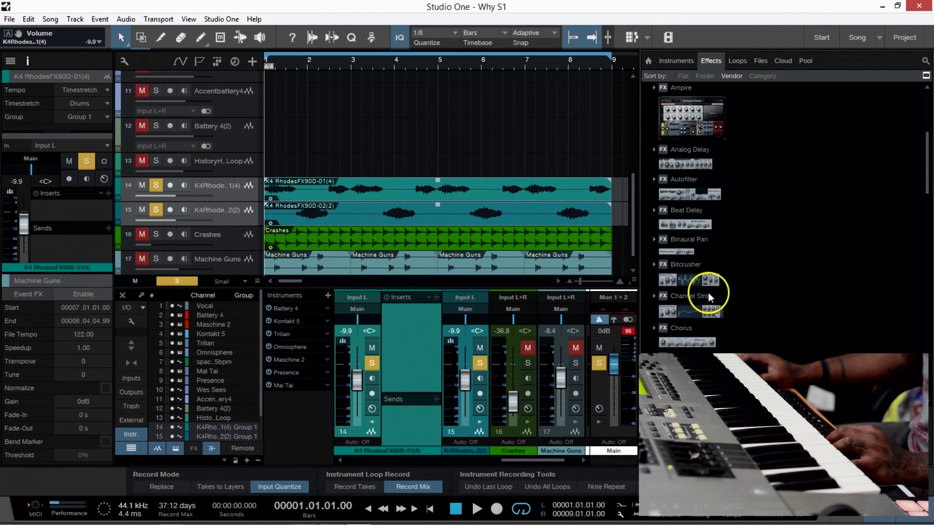
scroll(708, 332, "down", 8)
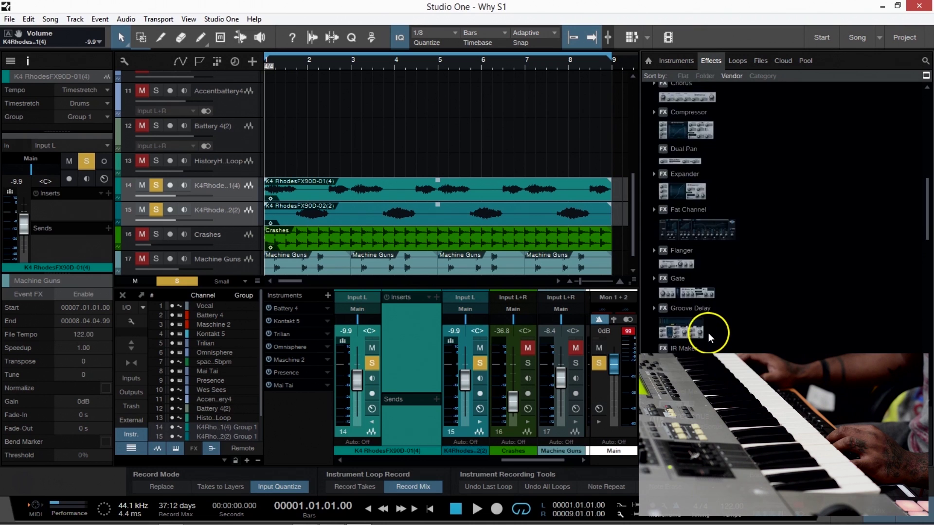
scroll(708, 332, "down", 6)
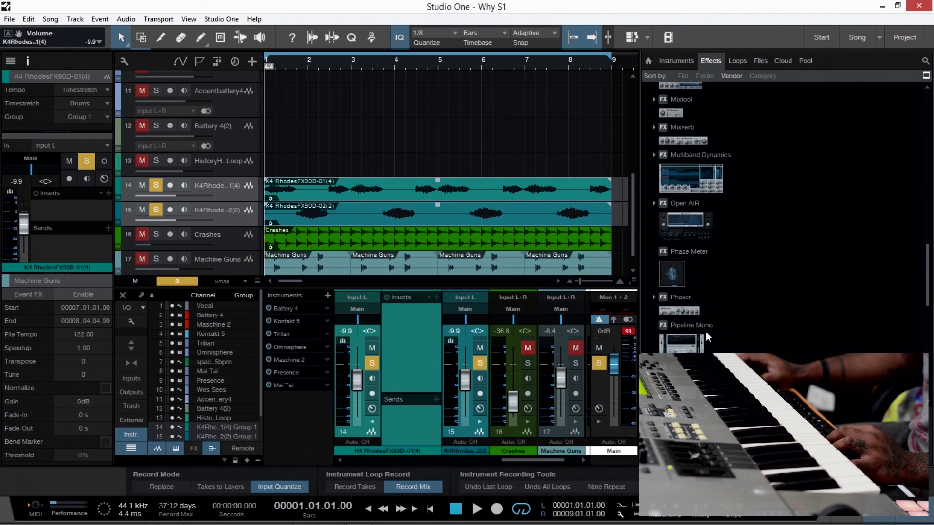
left_click(690, 340)
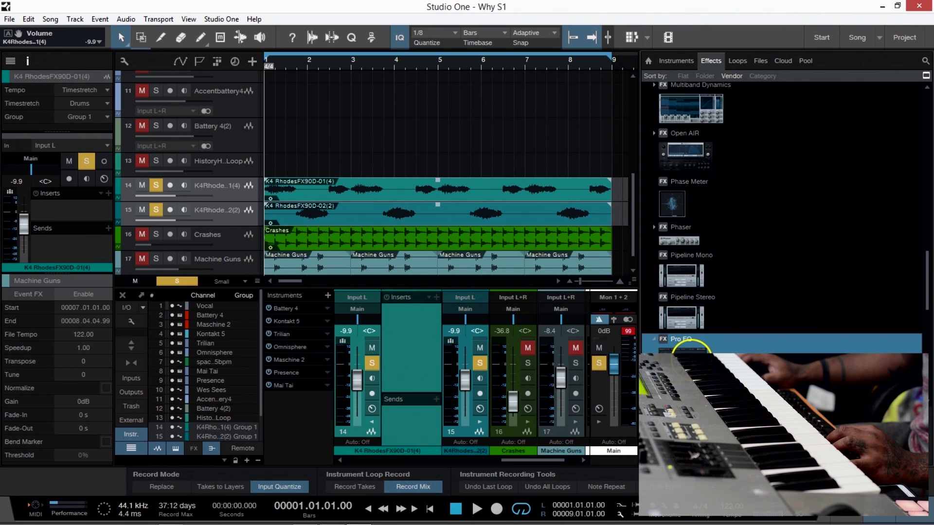
Step: Expand the second Rhodes channel strip and insert Pro EQ on both Rhodes channels
left_click_drag(687, 347, 391, 346)
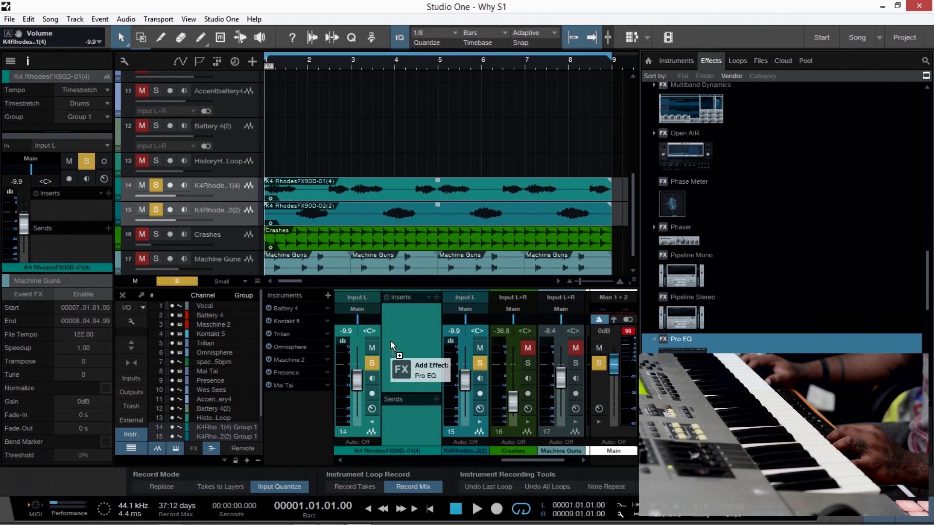
left_click_drag(391, 345, 392, 346)
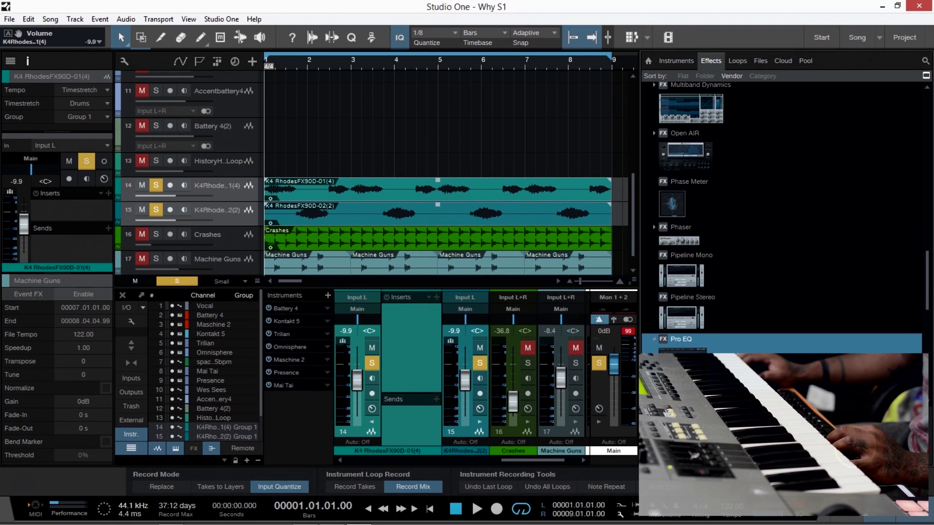
left_click(479, 422)
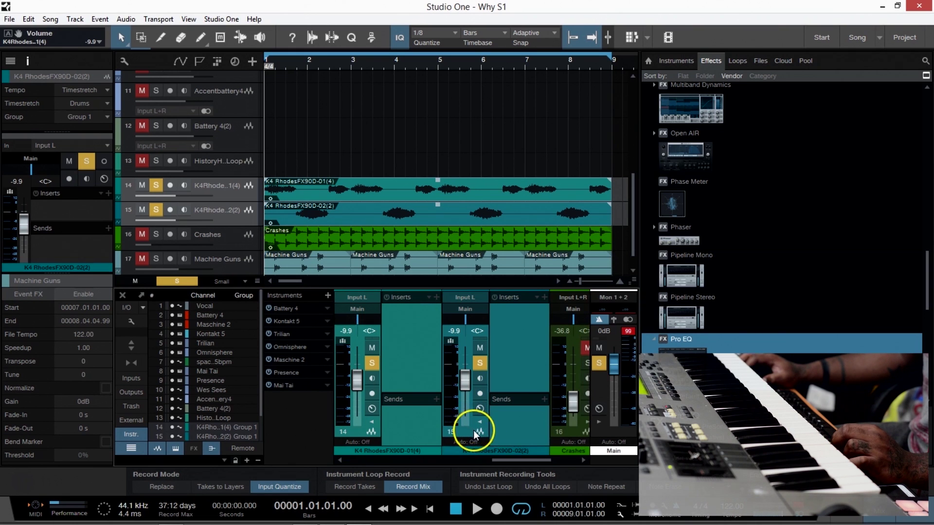
left_click(371, 430)
left_click(479, 431)
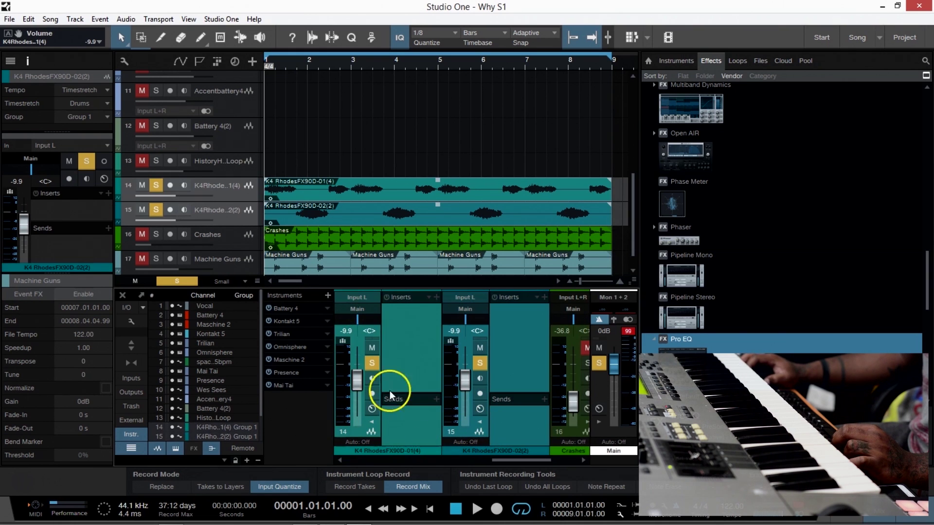
left_click_drag(686, 348, 525, 349)
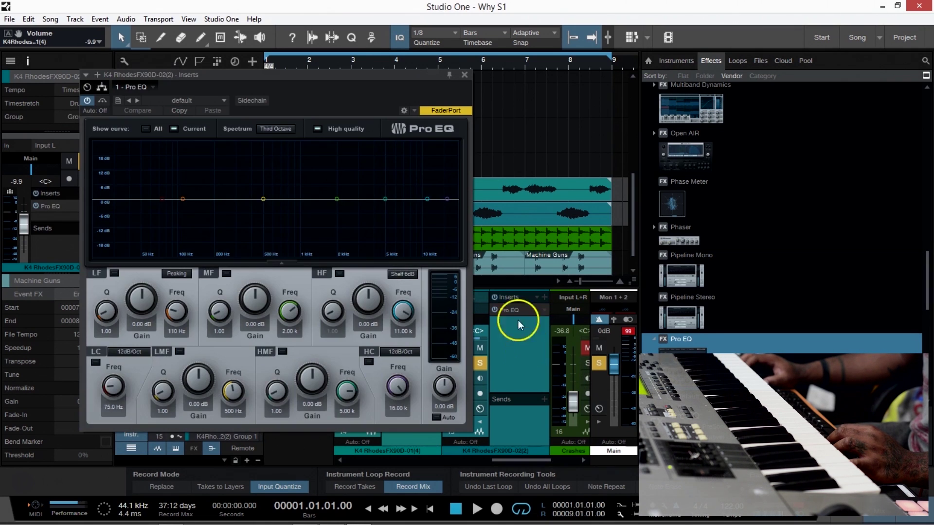
Step: View the separate Pro EQ settings of each Rhodes channel and close both effect windows
left_click_drag(379, 75, 186, 127)
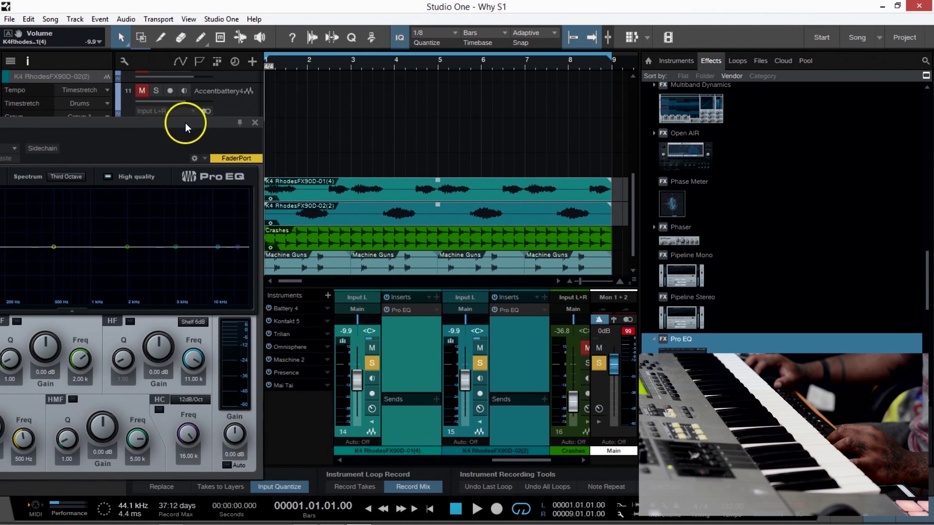
left_click(255, 123)
left_click(406, 309)
left_click_drag(167, 156, 184, 49)
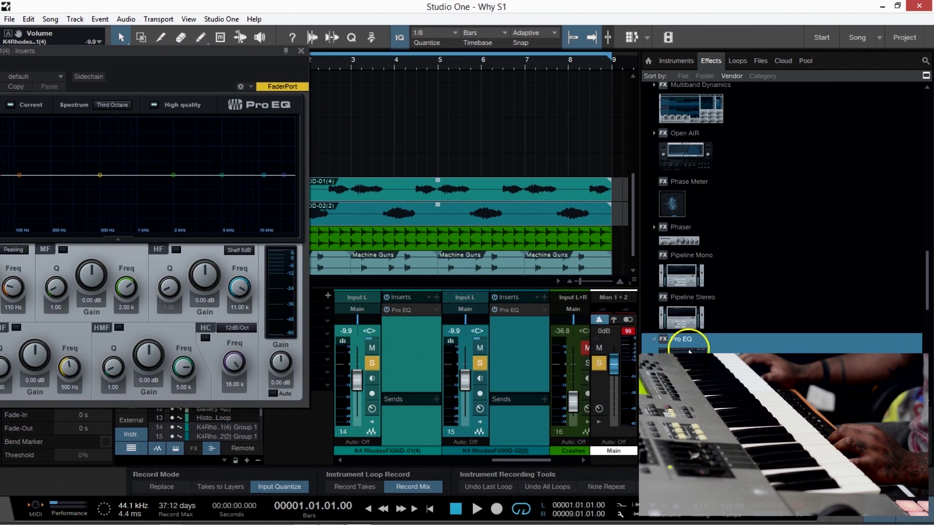
left_click(301, 51)
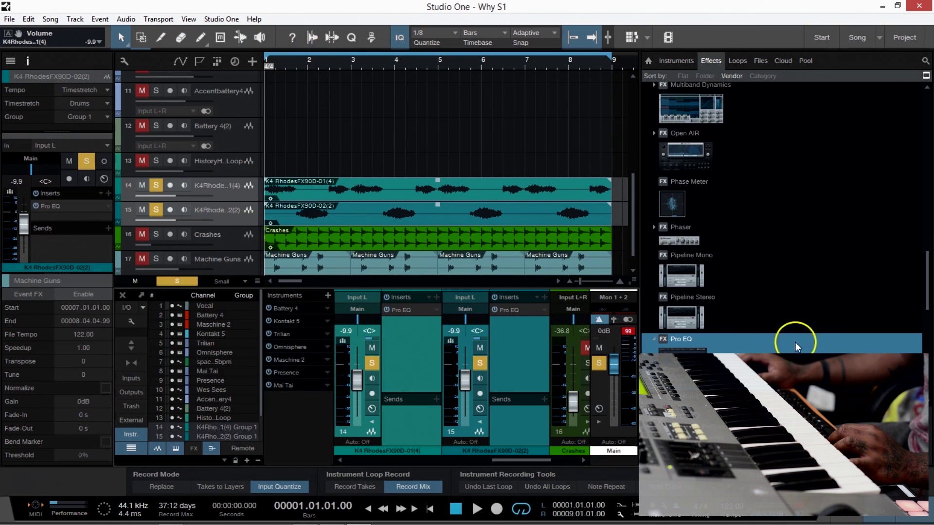
Step: Remove the Pro EQ inserts from both Rhodes channels
left_click(436, 312)
left_click(462, 407)
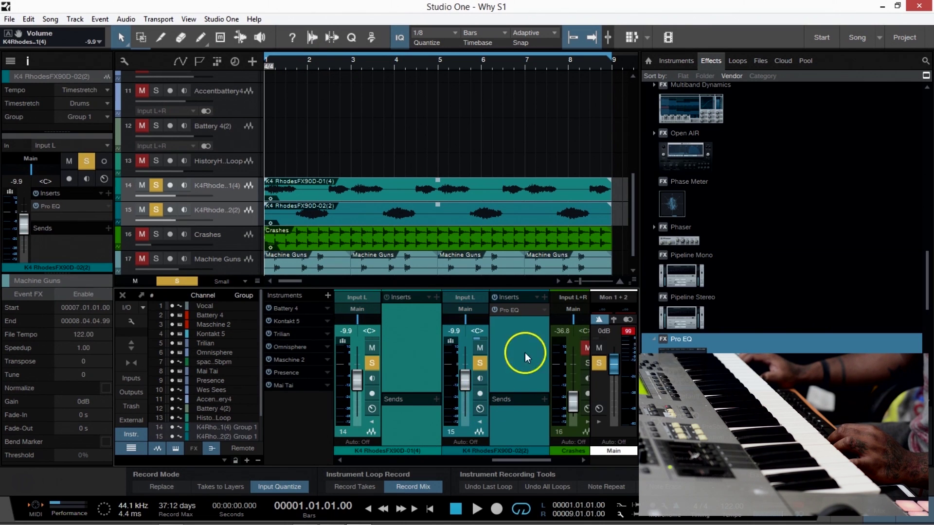
left_click(547, 315)
left_click(544, 311)
left_click(545, 313)
left_click(556, 405)
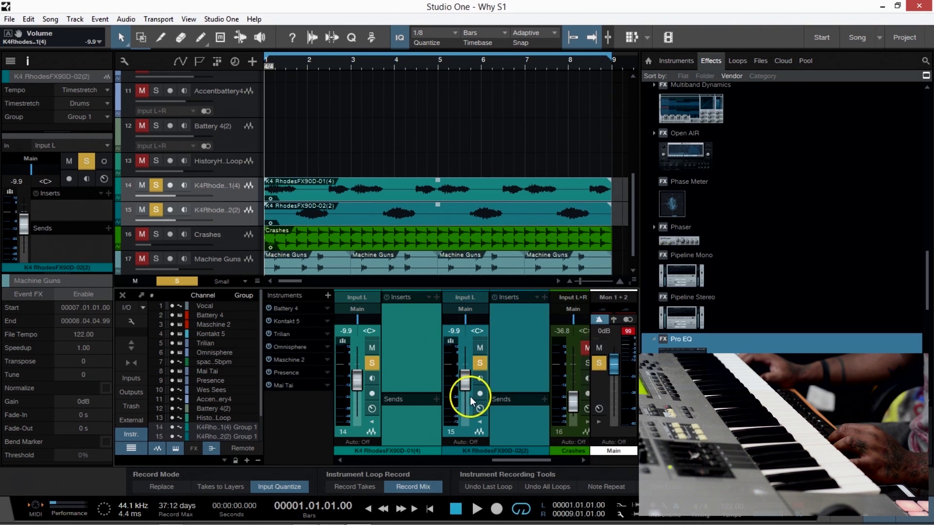
Step: Collapse both Rhodes channel strips and route the two channels together to a new bus, Bus 2
left_click(480, 421)
left_click(372, 421)
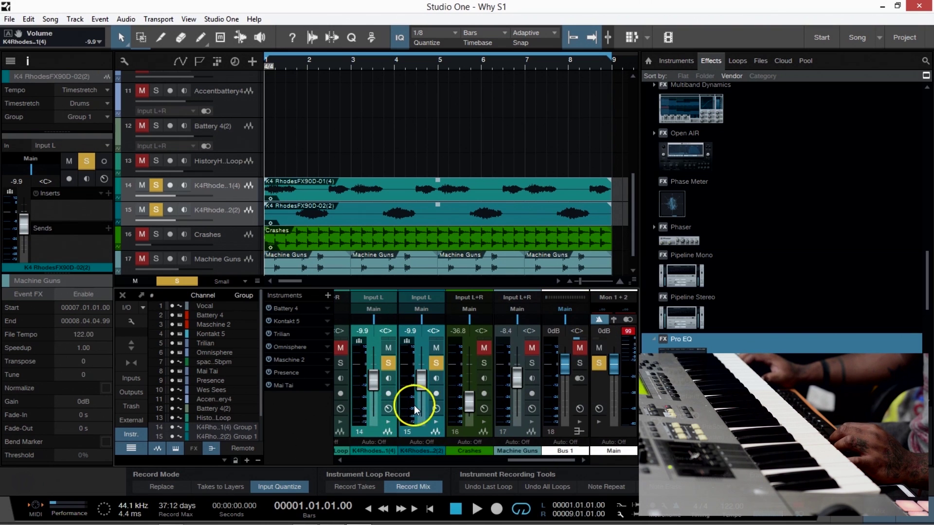
left_click(384, 434)
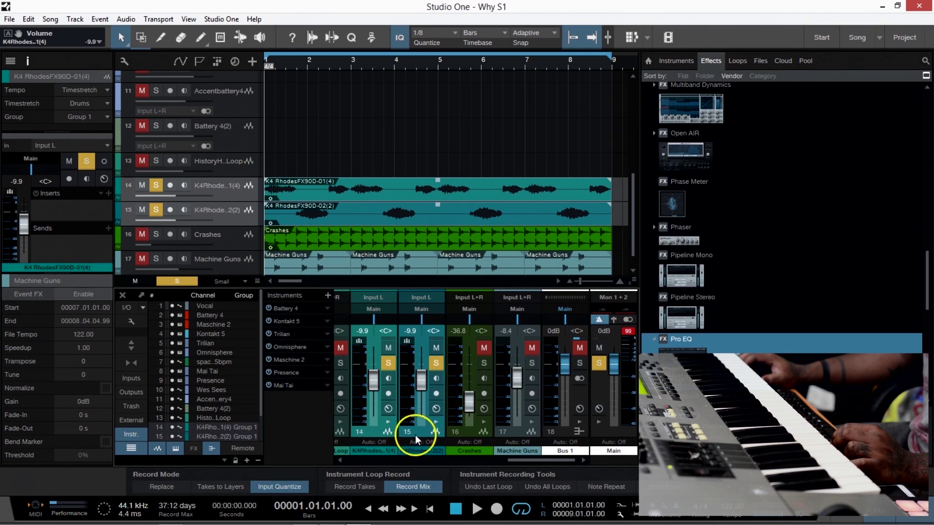
right_click(416, 434)
left_click(467, 385)
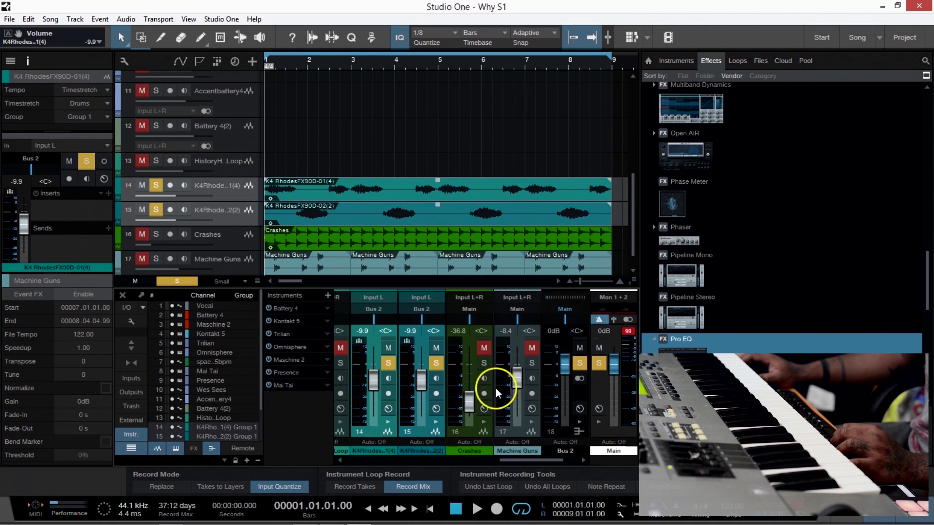
left_click(565, 437)
left_click(583, 460)
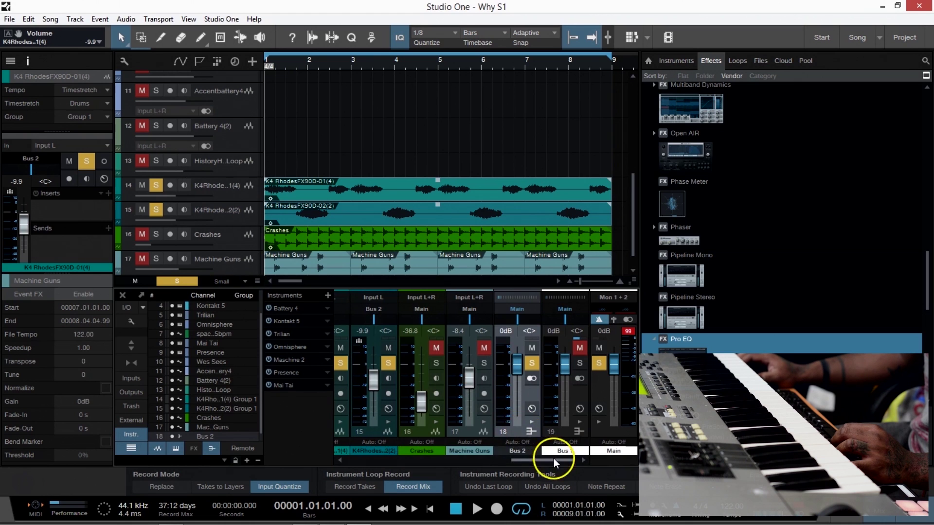
left_click_drag(554, 458, 404, 416)
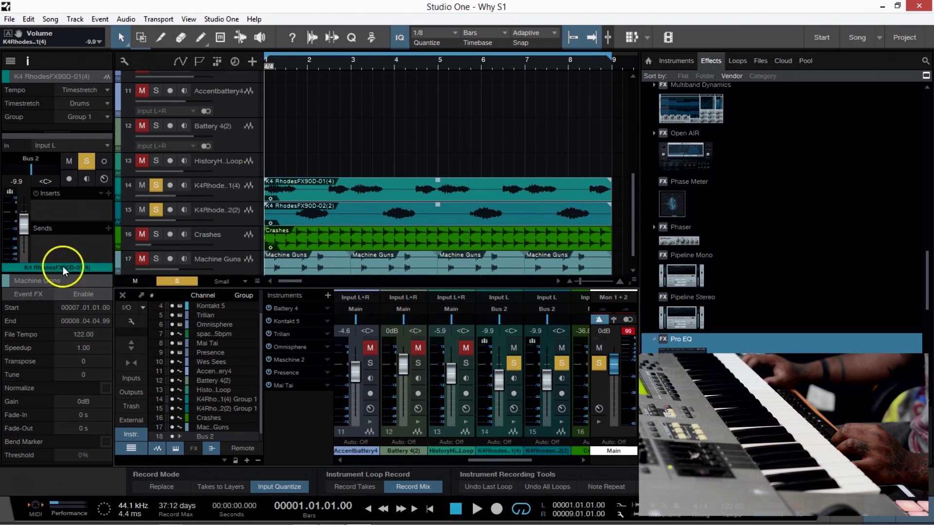
Step: Hide the inspector and review the console's grouping and visibility options
left_click(10, 61)
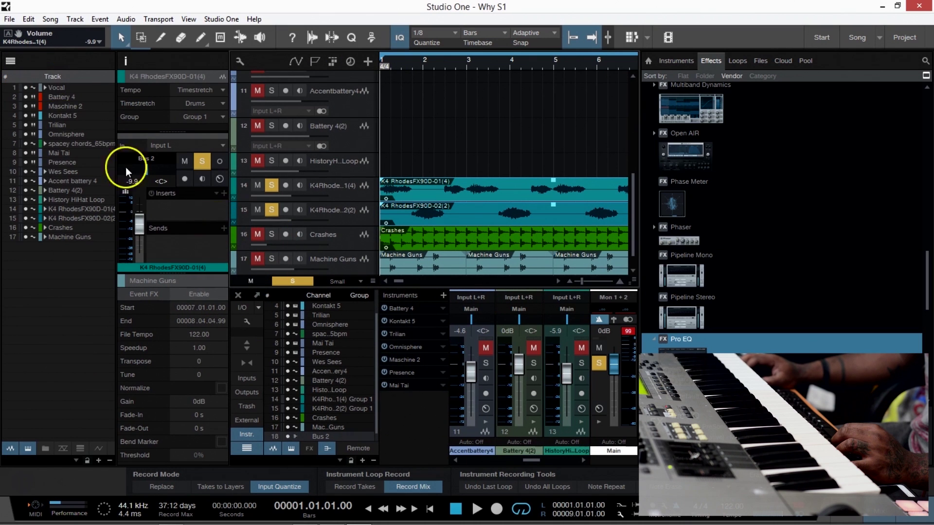
left_click(10, 61)
left_click(28, 60)
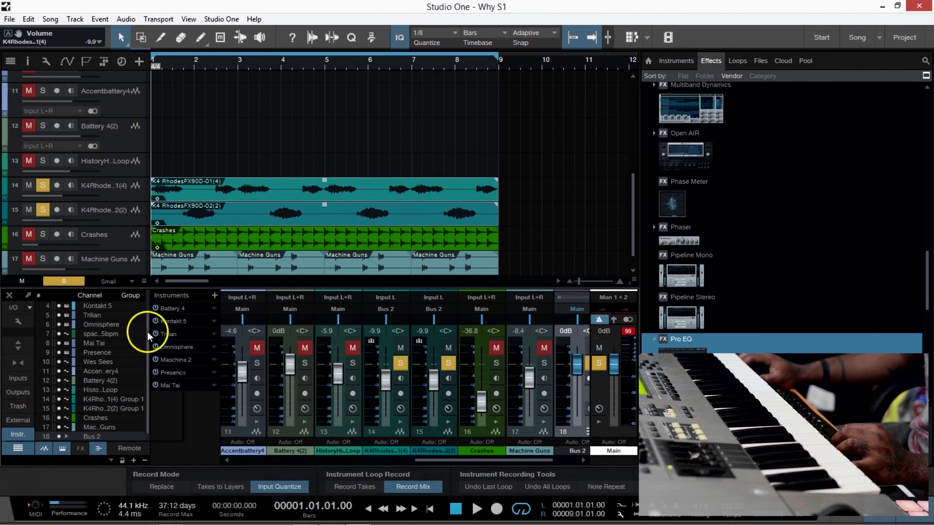
left_click(18, 322)
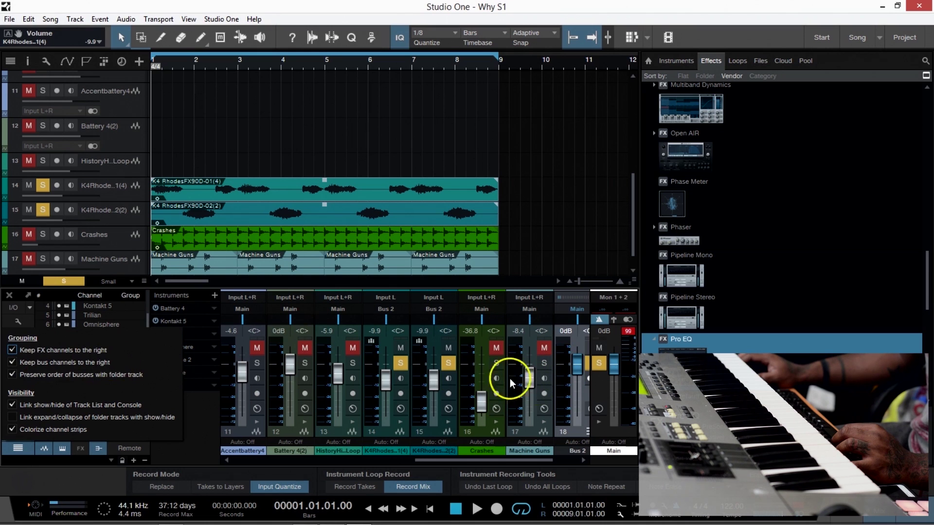
left_click(213, 423)
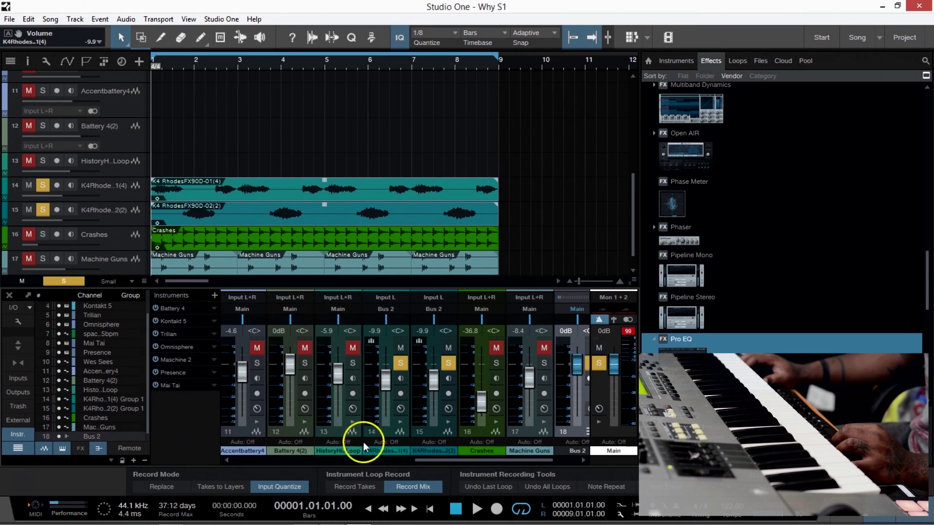
Step: Expand Bus 2 in the console, insert Pro EQ on it, and play the song
scroll(491, 460, "right", 2)
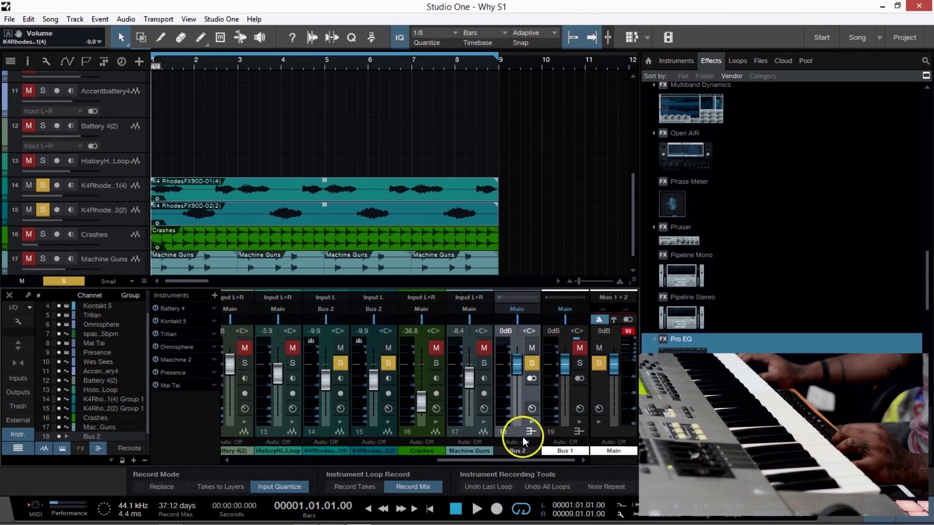
left_click(530, 428)
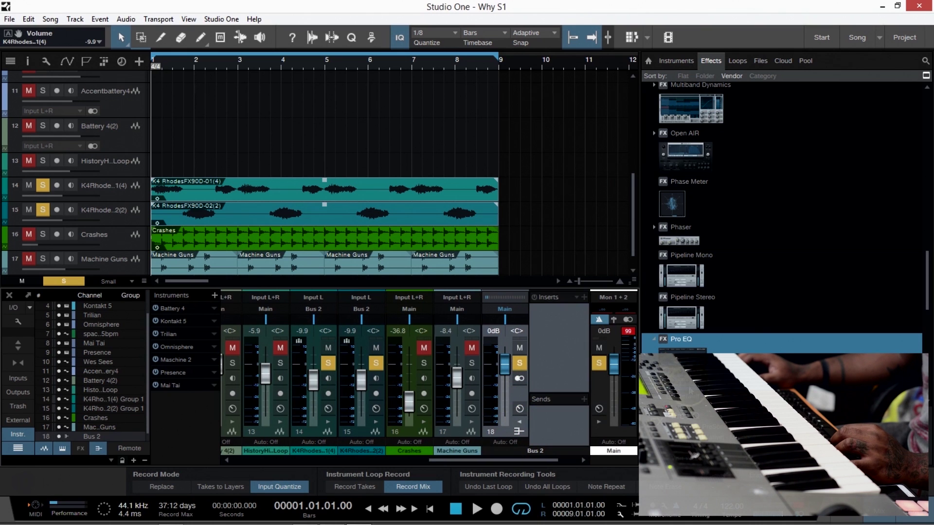
left_click_drag(704, 349, 554, 330)
key("space")
left_click_drag(166, 52, 388, 47)
Step: Boost the Pro EQ's mid band by 6.12 dB at 612 Hz and set its high cut to 4.16 kHz
left_click_drag(395, 170, 333, 156)
key("space")
left_click_drag(451, 350, 452, 384)
key("space")
Step: Enable the low cut at 219 Hz, lower the high cut to 2.09 kHz, and close the Pro EQ
left_click(154, 334)
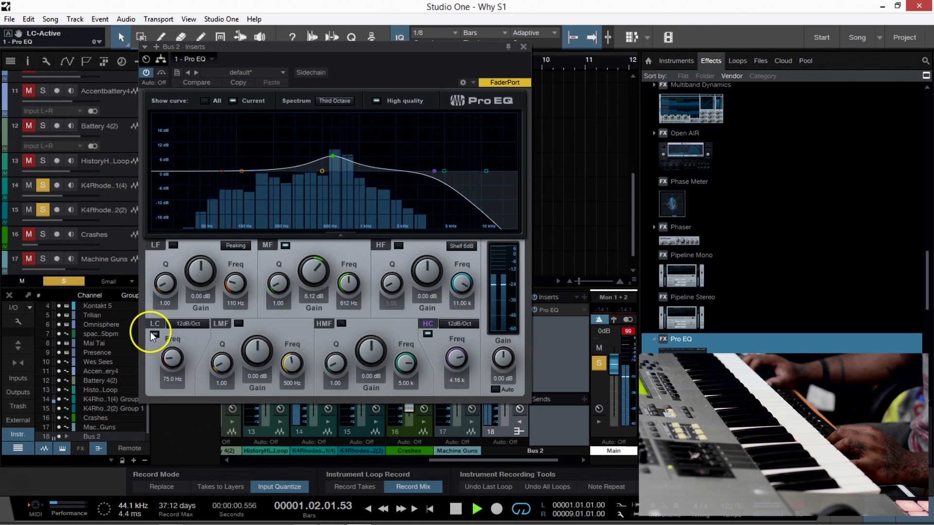
left_click_drag(171, 359, 167, 334)
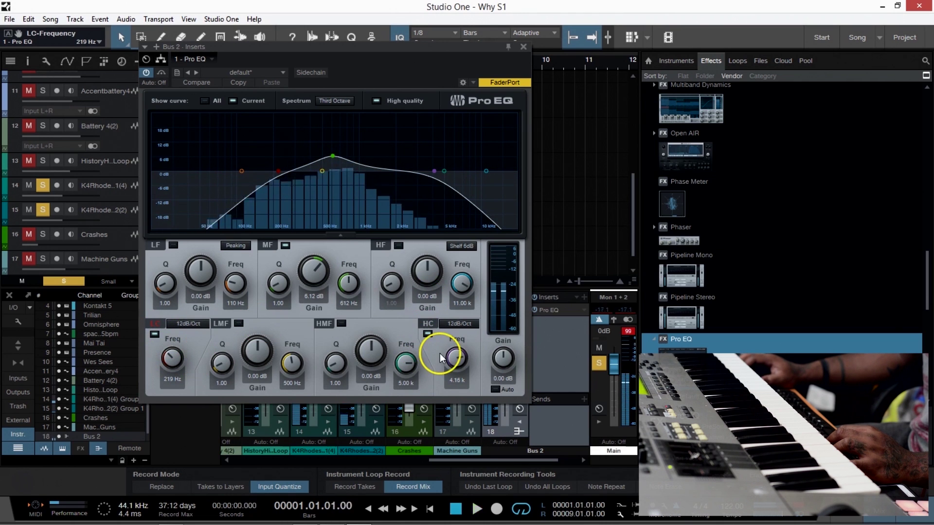
left_click_drag(449, 364, 450, 373)
left_click(523, 46)
key("space")
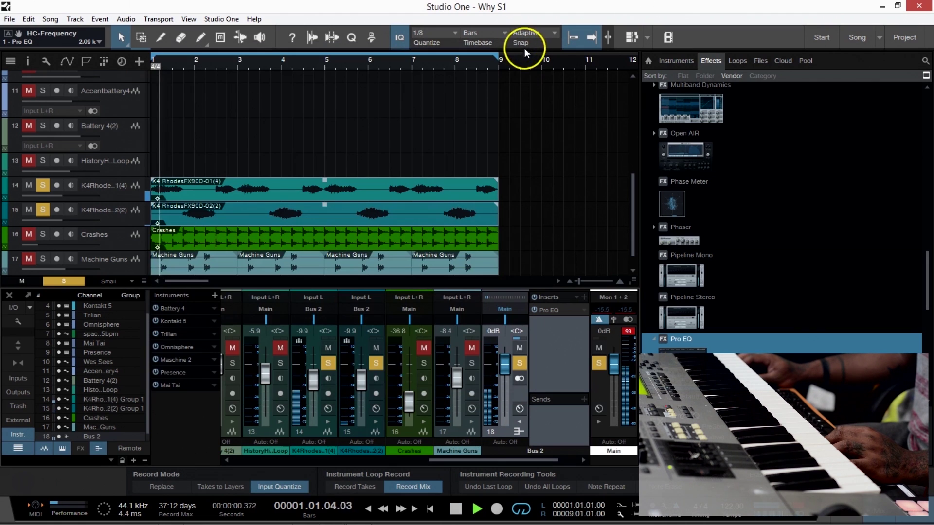
Step: Find RedlightDist in the PreSonus effects and insert it on Bus 2 after the Pro EQ
left_click(700, 339)
scroll(710, 311, "down", 1)
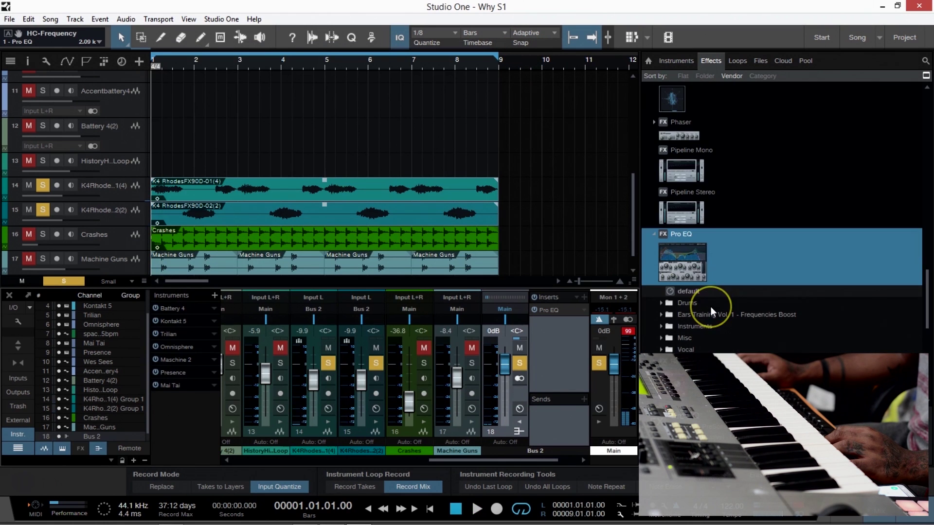
scroll(711, 311, "down", 2)
left_click_drag(688, 291, 561, 343)
Step: Adjust two RedlightDist knobs during playback, lower Bus 2 to -11.3 dB, and close the effect
key("space")
left_click_drag(333, 199, 287, 214)
left_click_drag(217, 258, 217, 272)
left_click_drag(185, 258, 185, 243)
left_click_drag(505, 365, 505, 382)
left_click(377, 47)
key("space")
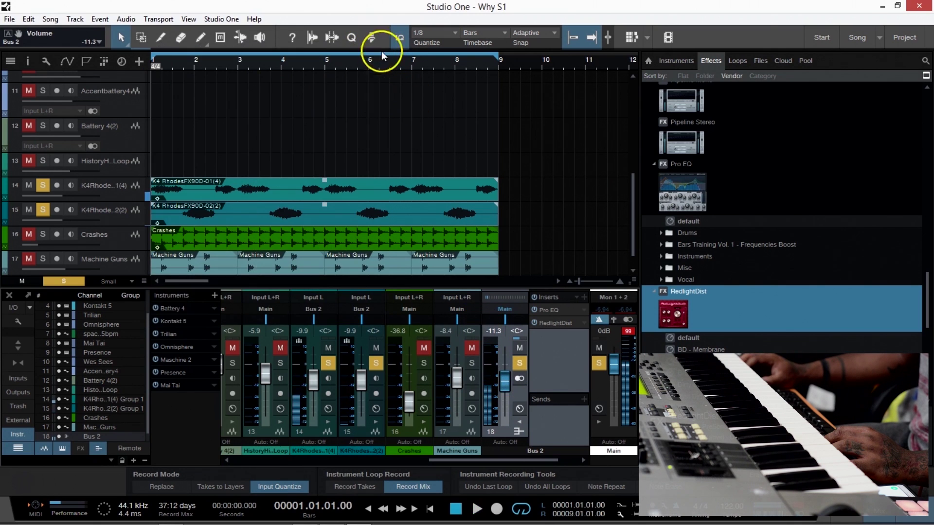
Step: Find Room Reverb's Scoring Stage preset in the PreSonus effects and insert it on Bus 2 after RedlightDist
scroll(717, 292, "down", 3)
scroll(700, 273, "up", 3)
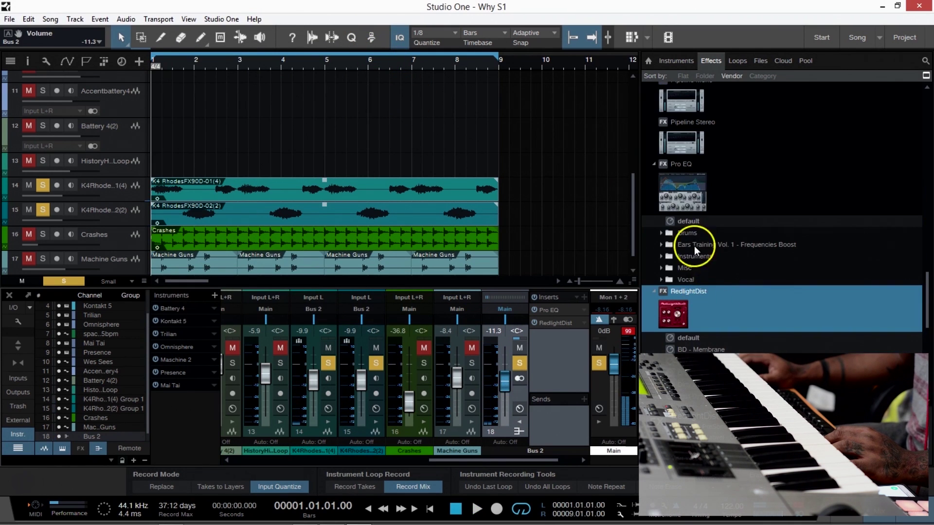
left_click(653, 292)
scroll(719, 271, "down", 2)
left_click(687, 302)
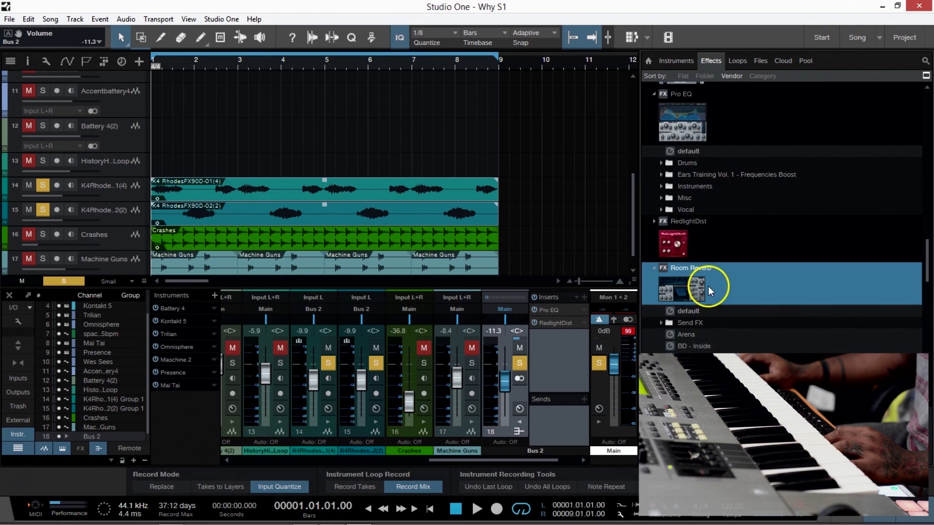
scroll(702, 292, "down", 5)
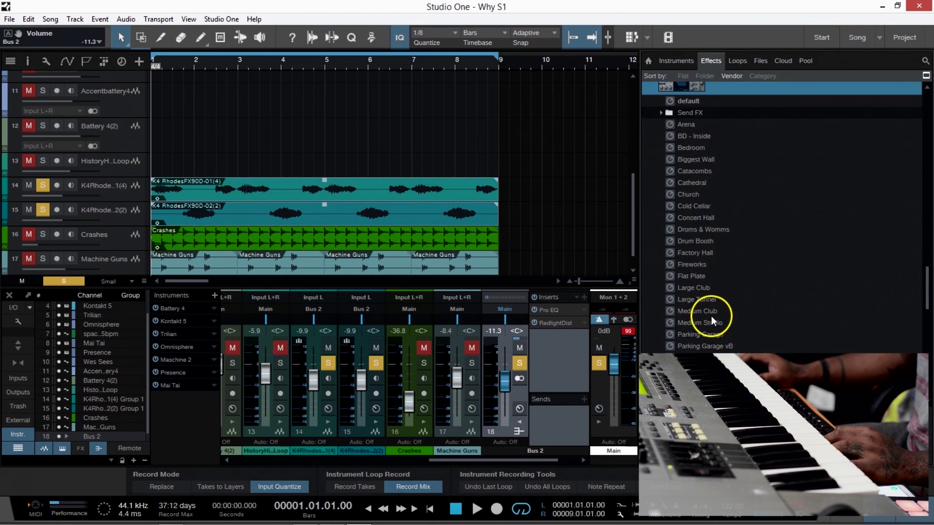
scroll(715, 313, "up", 8)
scroll(707, 338, "down", 3)
scroll(698, 299, "down", 6)
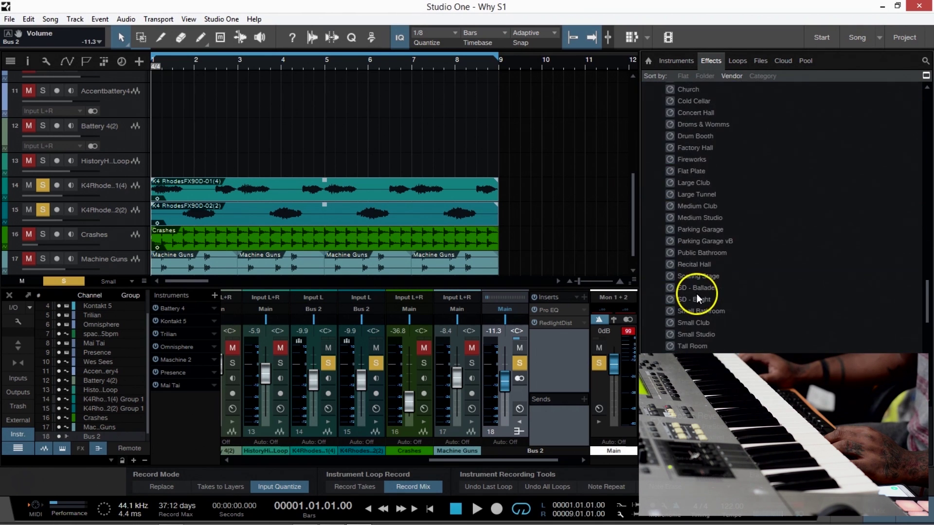
left_click(725, 278)
left_click_drag(712, 275, 554, 338)
Step: Set Room Reverb's dry/wet mix to 23% during playback and close the effect
key("space")
left_click_drag(503, 234, 484, 221)
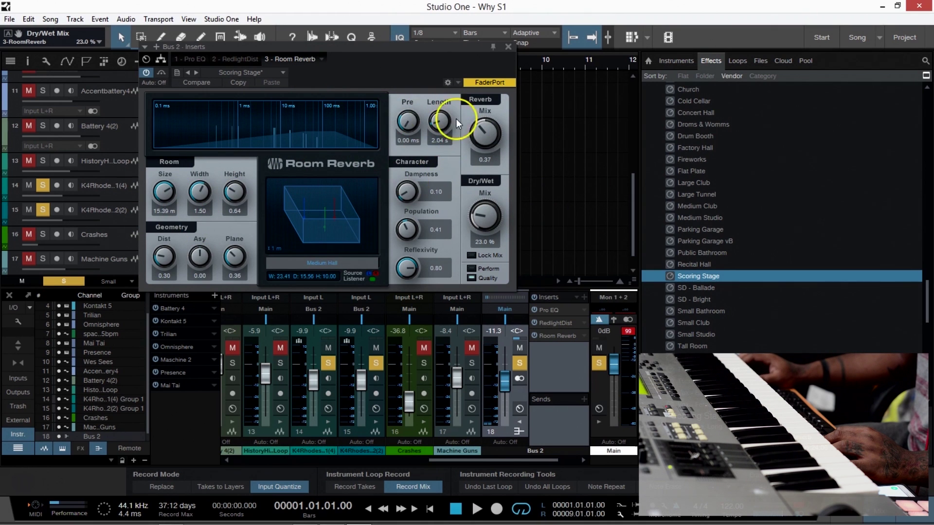
left_click(507, 47)
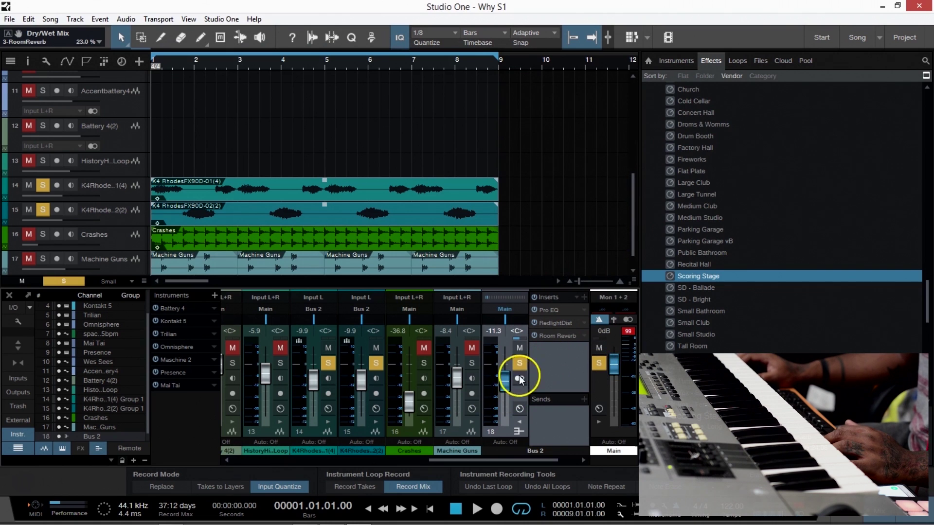
Step: Find Rotor in the PreSonus effects and insert it on Bus 2 after Room Reverb
scroll(719, 288, "down", 3)
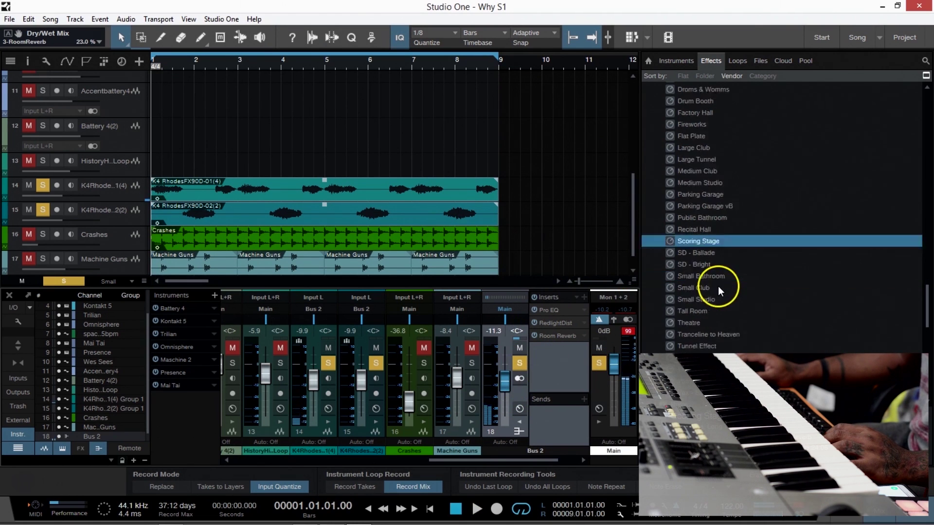
scroll(720, 290, "down", 2)
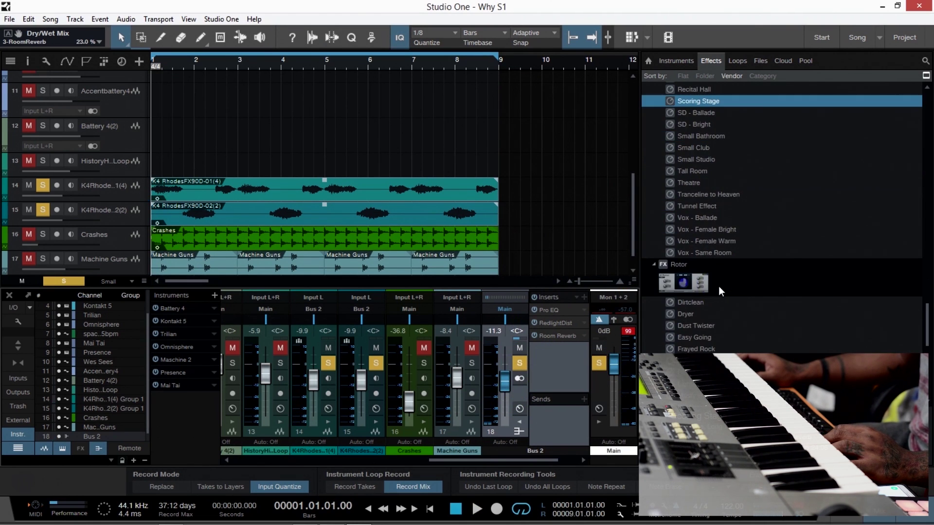
left_click(704, 287)
scroll(727, 294, "down", 3)
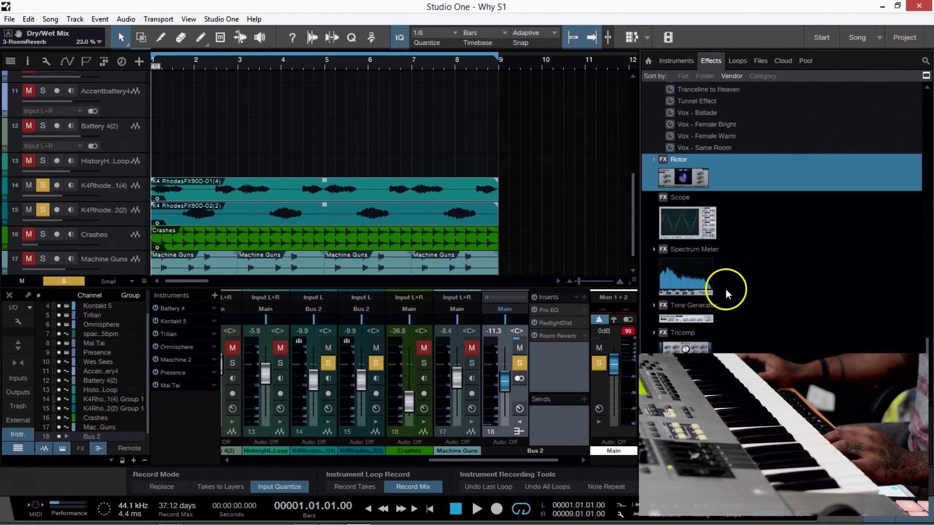
scroll(728, 295, "down", 1)
left_click_drag(679, 147, 564, 357)
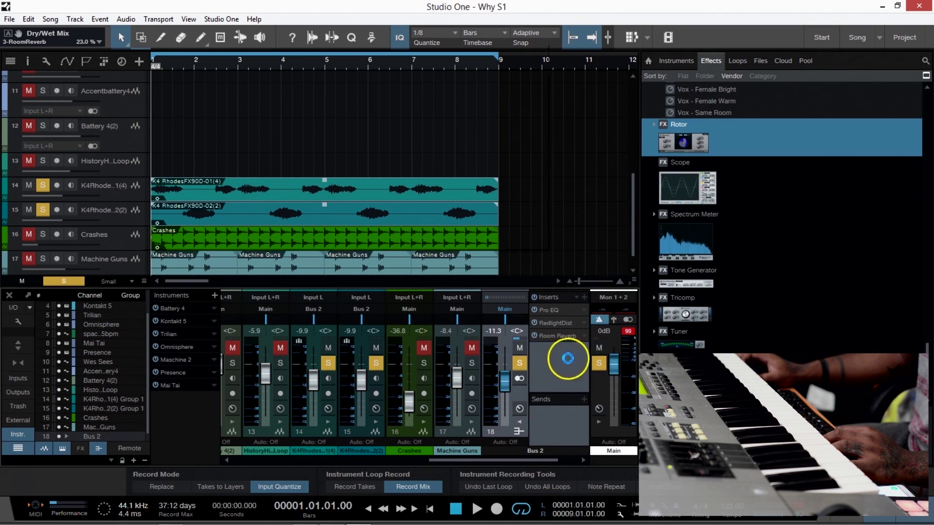
Step: Load Rotor's Dirtclean preset during playback, lower Bus 2 to -17.2 dB, and close the effect
key("space")
left_click(197, 72)
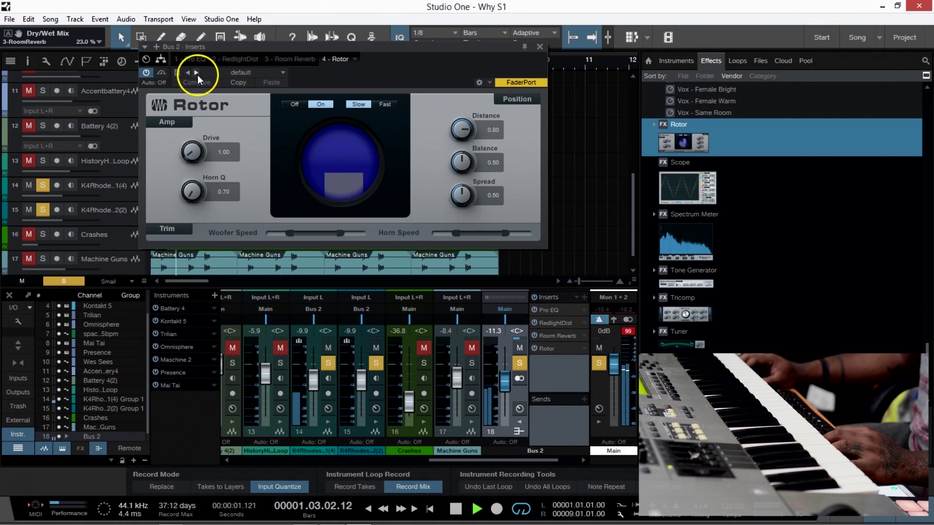
left_click_drag(511, 389, 510, 394)
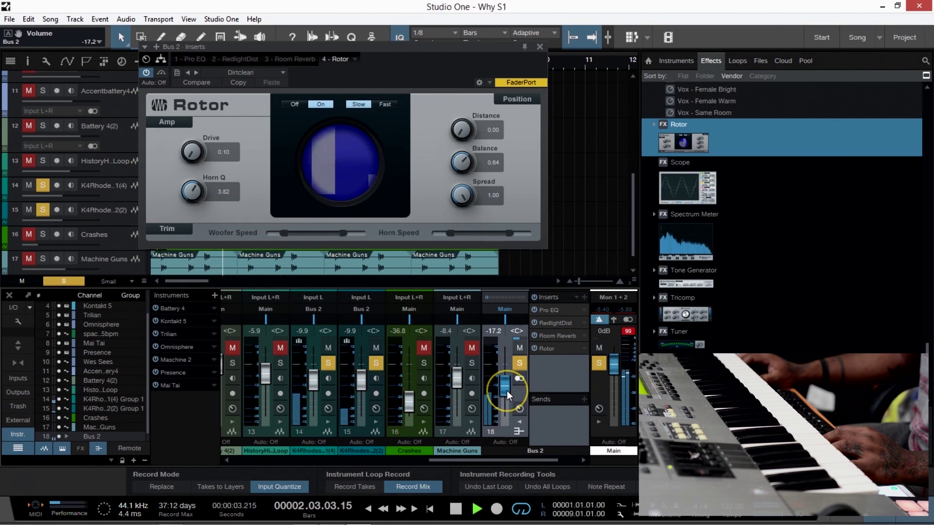
key("space")
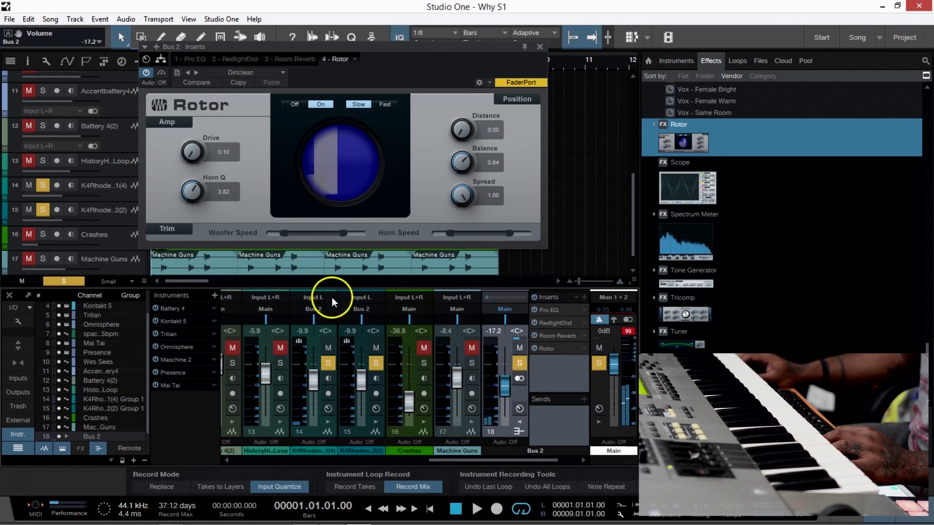
left_click(539, 47)
Step: Insert X-Trem on Bus 2 after Rotor and switch its mode to Pan
scroll(748, 224, "up", 1)
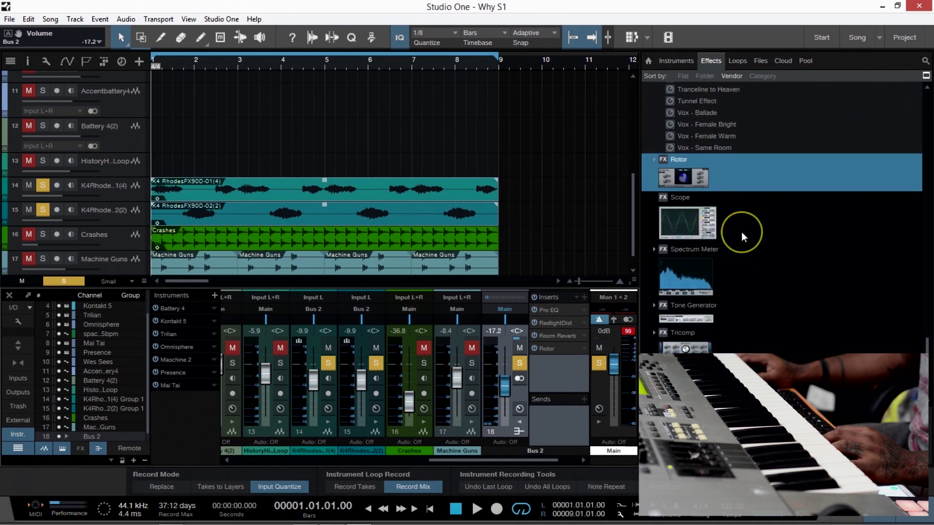
scroll(745, 230, "down", 3)
left_click_drag(677, 329, 558, 379)
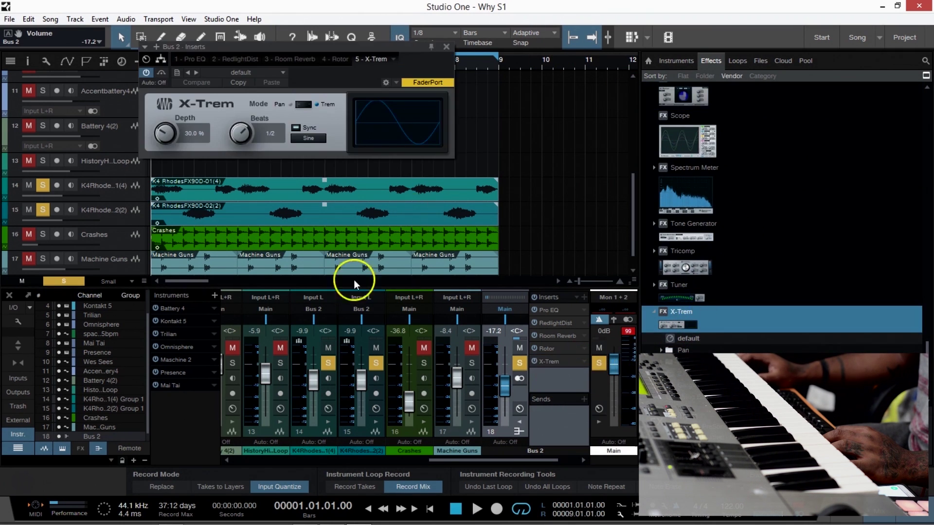
left_click(302, 106)
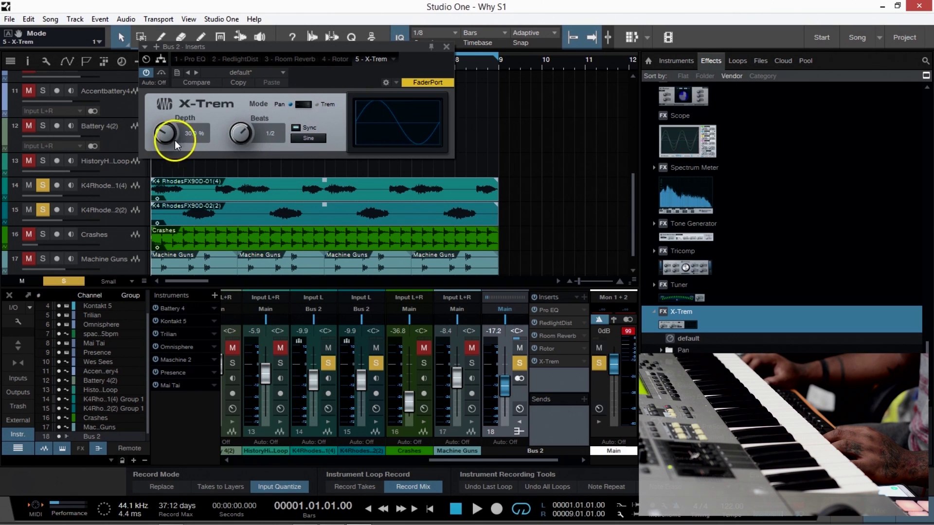
Step: Bypass Rotor, audition X-Trem with depth at 71% and beats at 1 Bar, and close the effect
key("space")
left_click(534, 349)
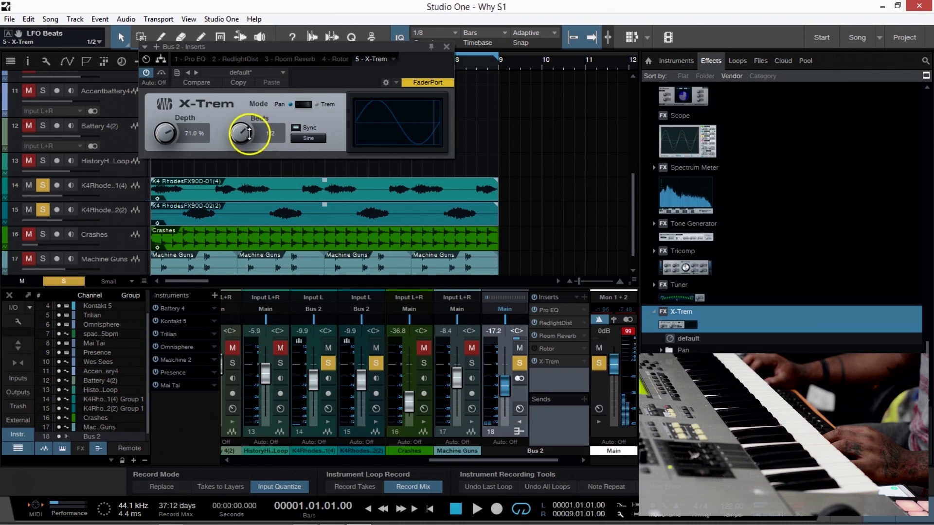
key("space")
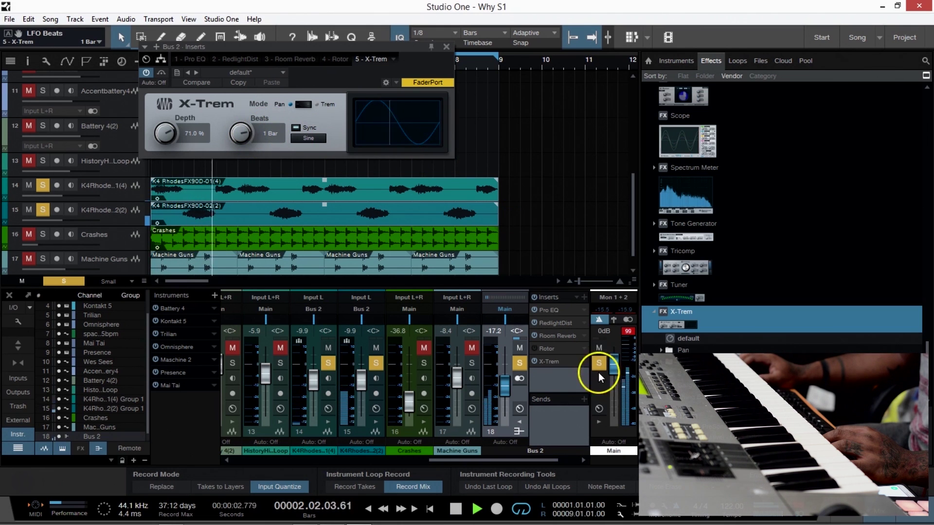
key("space")
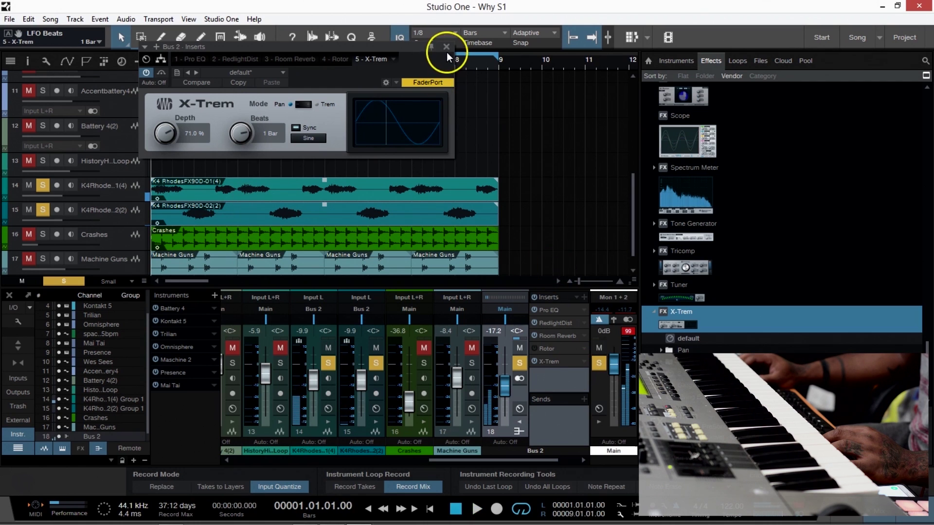
left_click(445, 46)
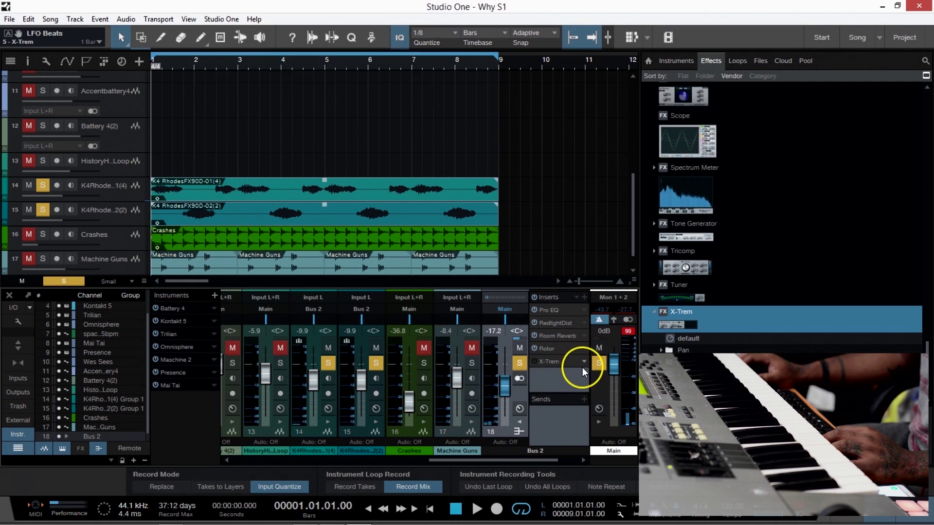
Step: Lower Bus 2 to -21.6 dB during playback and remove X-Trem from its inserts
key("space")
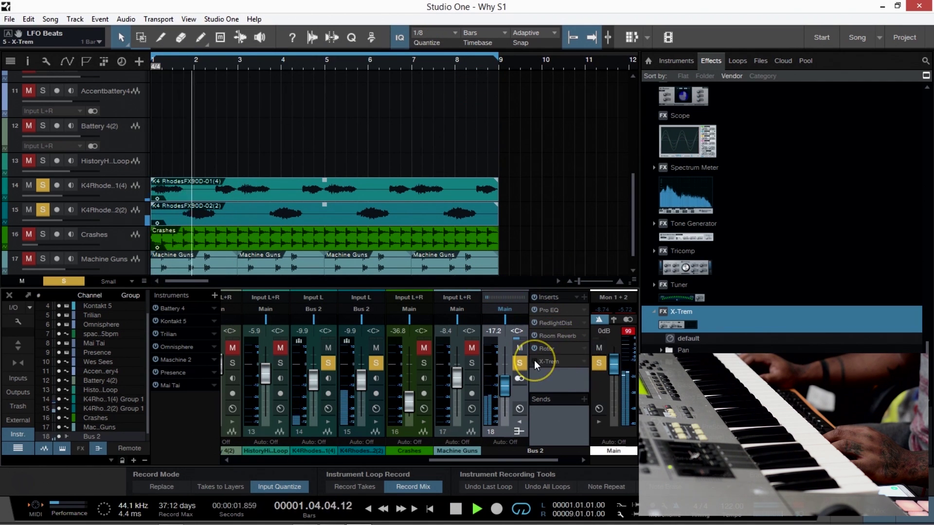
left_click_drag(505, 387, 506, 390)
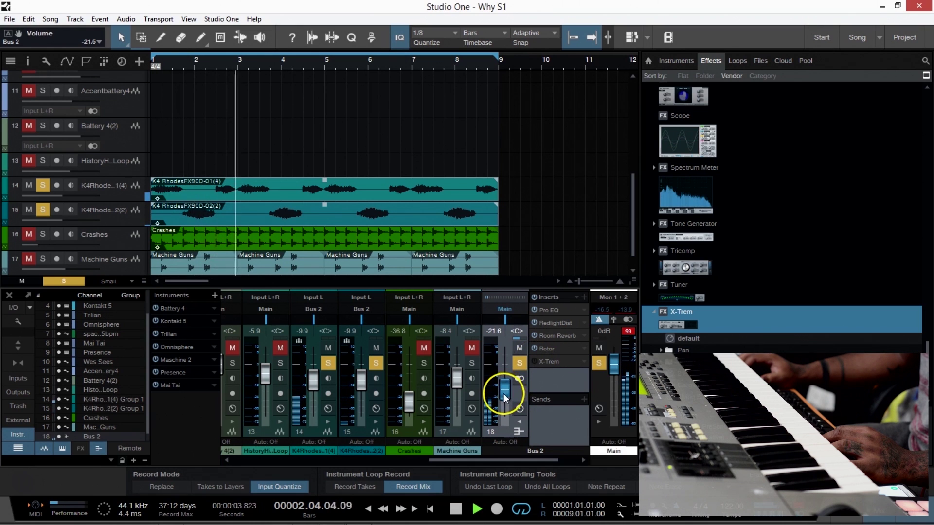
key("space")
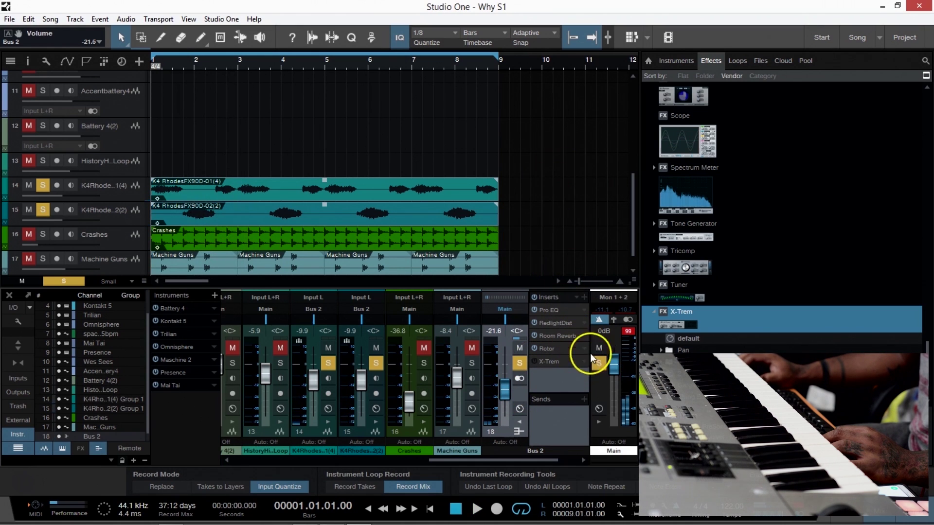
right_click(583, 365)
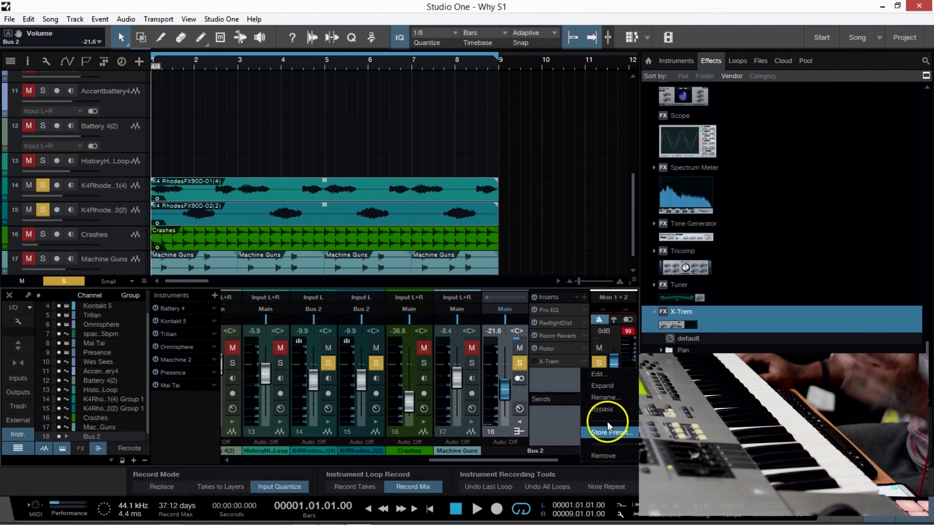
left_click(603, 455)
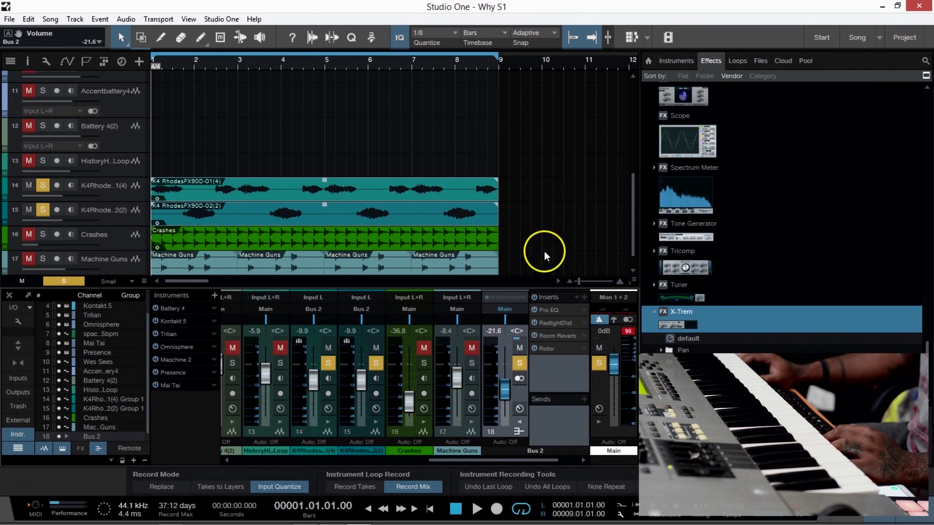
Step: Play the soloed Rhodes loops through the Bus 2 effects and select both Rhodes tracks
key("space")
left_click(143, 202)
key("space")
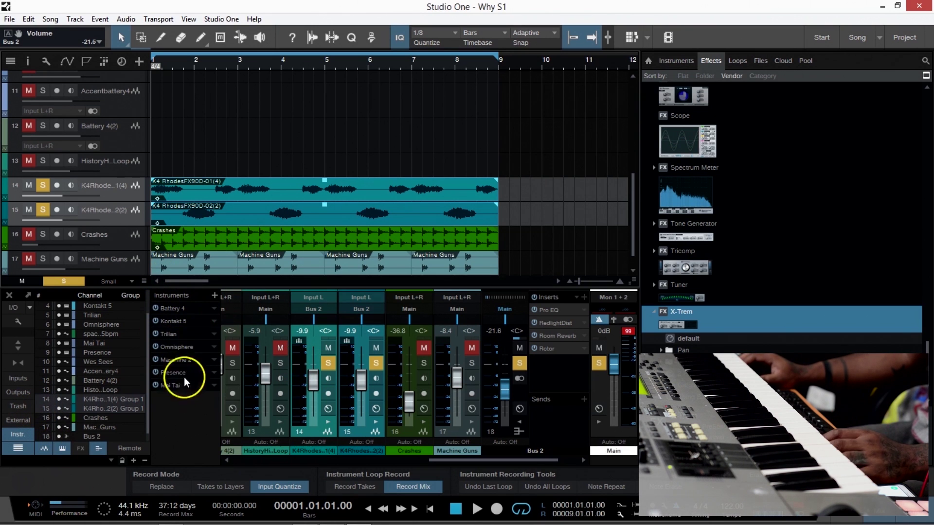
Step: Select the Kontakt 5 instrument track and return to the Rhodes and drum loop tracks
scroll(339, 176, "down", 1)
scroll(240, 167, "up", 10)
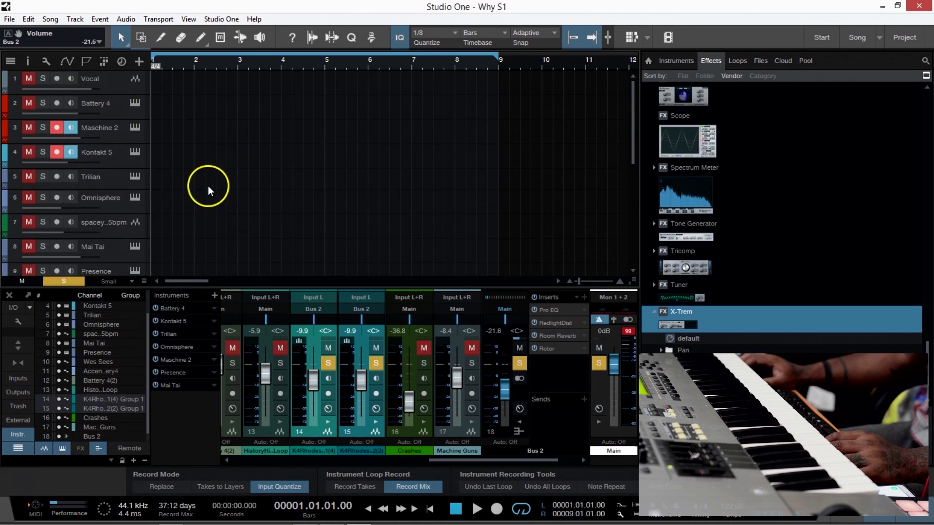
left_click(109, 152)
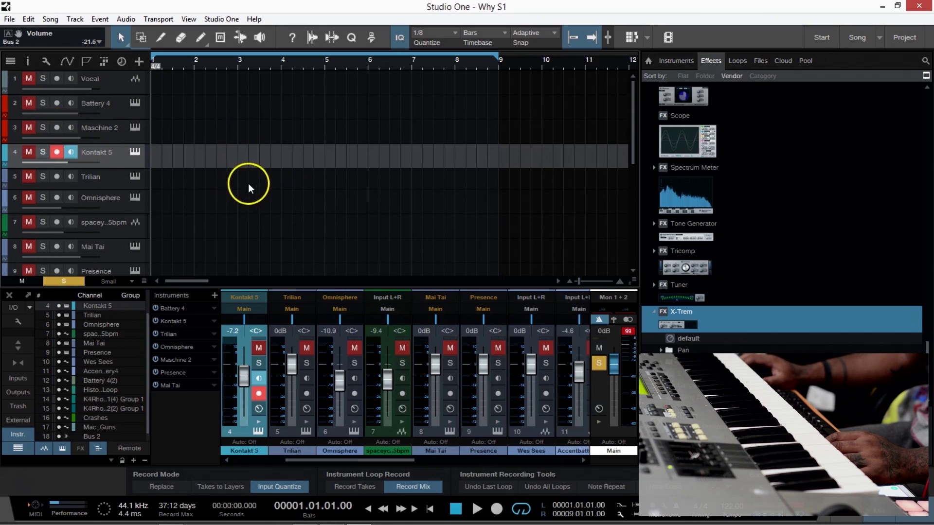
scroll(328, 205, "down", 10)
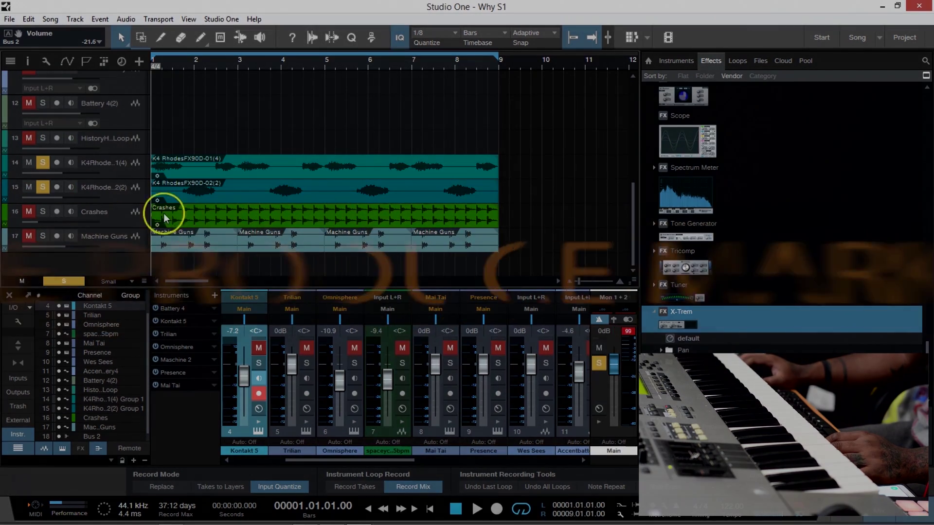